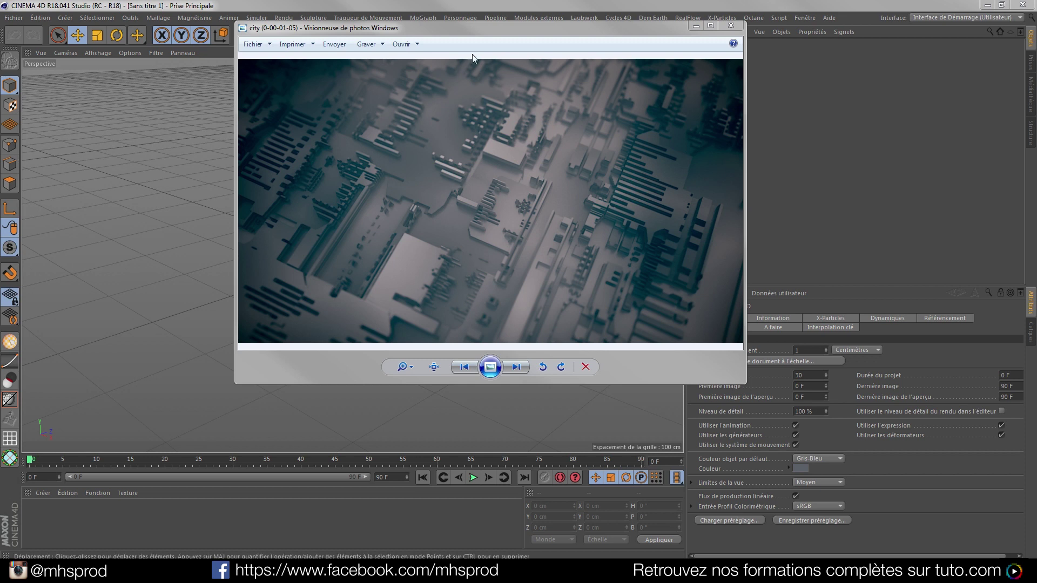
Enlarge the city reference render to full screen to examine its details, and restore the viewer window.
left_click_drag(457, 28, 483, 1)
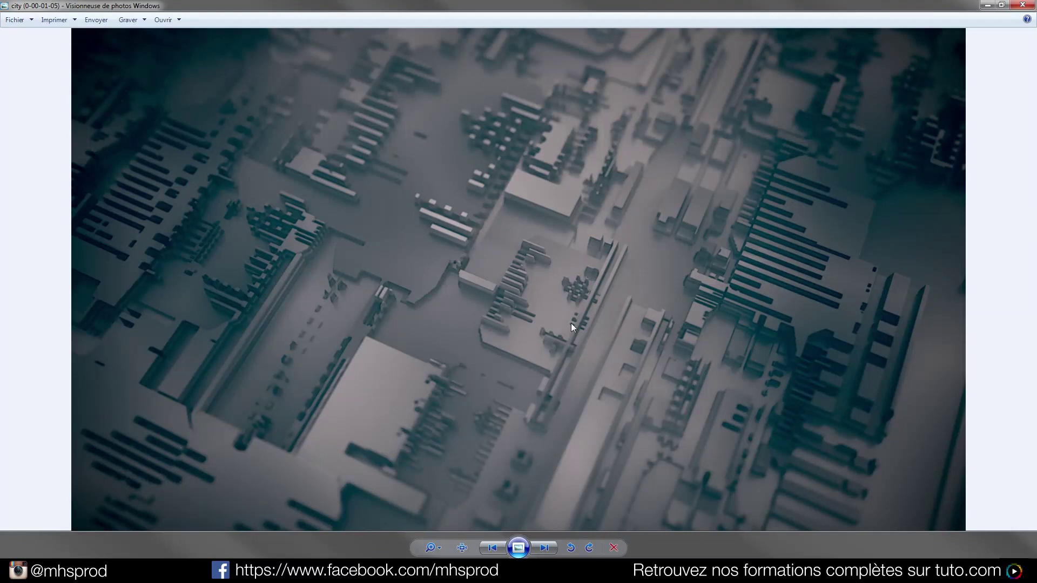
double_click(624, 7)
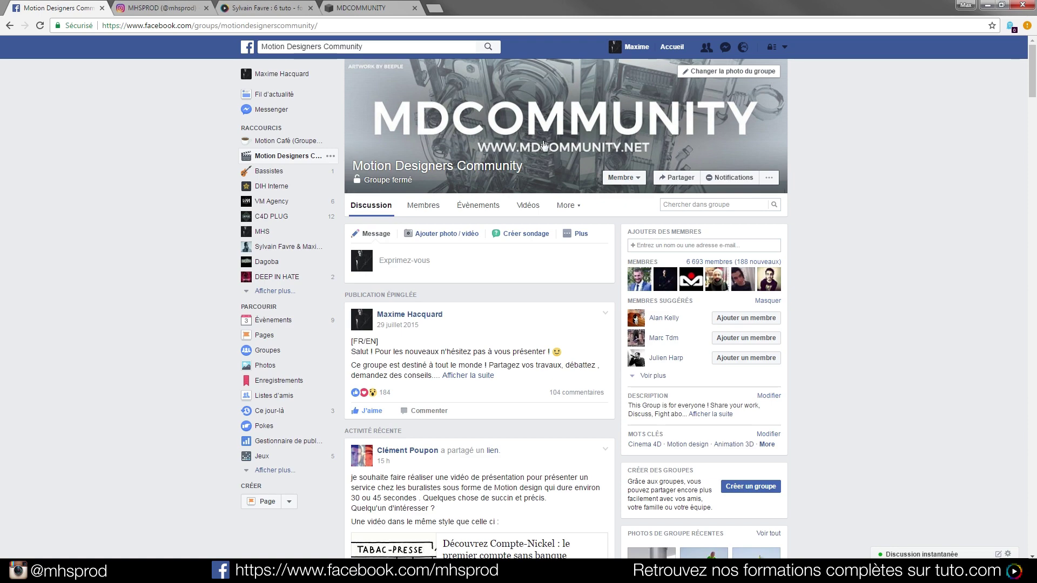
Browse the recent posts in the Motion Designers Community group on Facebook and return to the group header.
scroll(551, 210, "down", 20)
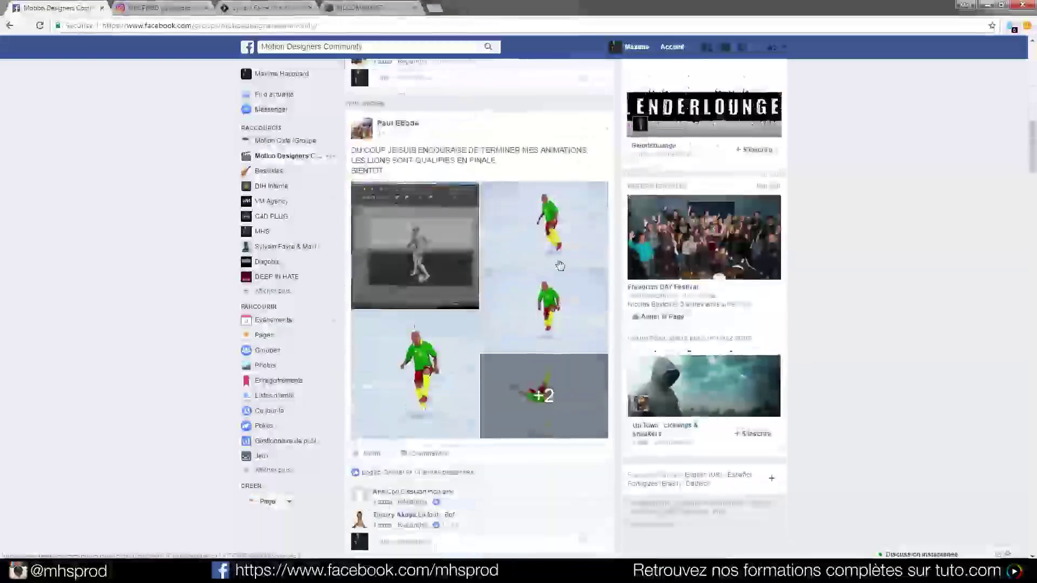
scroll(554, 275, "down", 20)
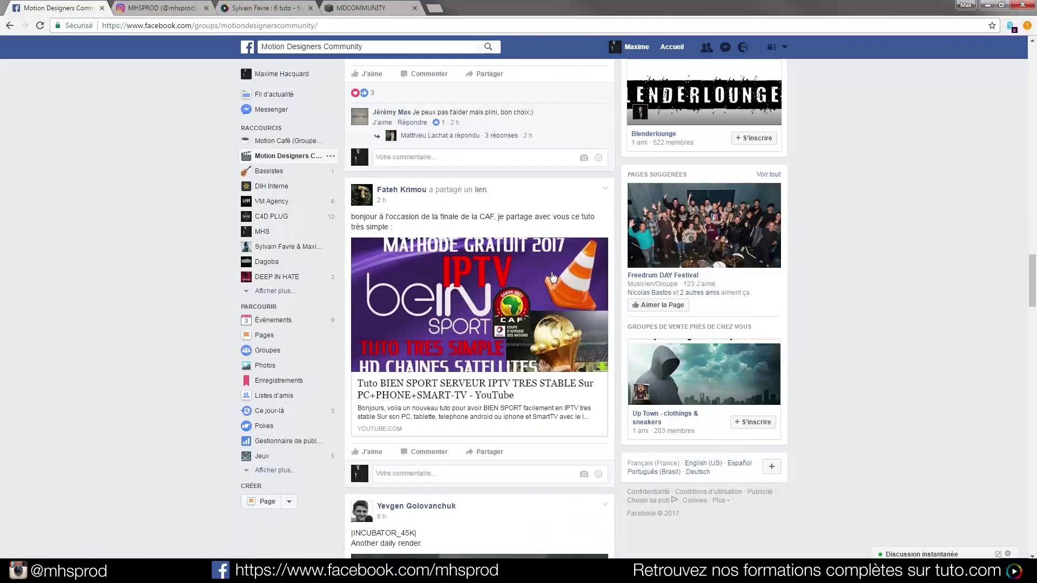
scroll(540, 314, "down", 15)
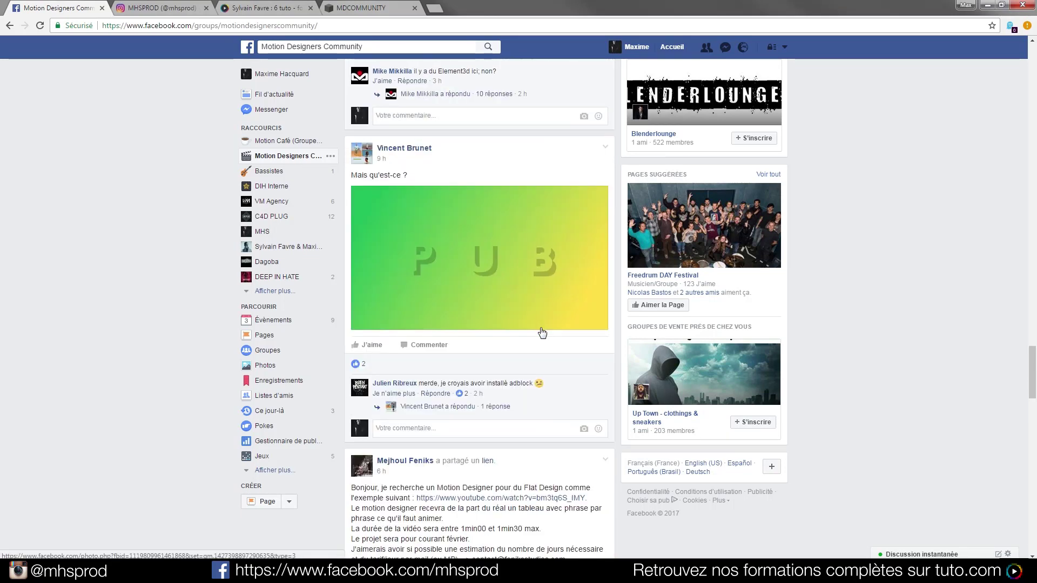
scroll(546, 344, "down", 5)
scroll(546, 351, "up", 20)
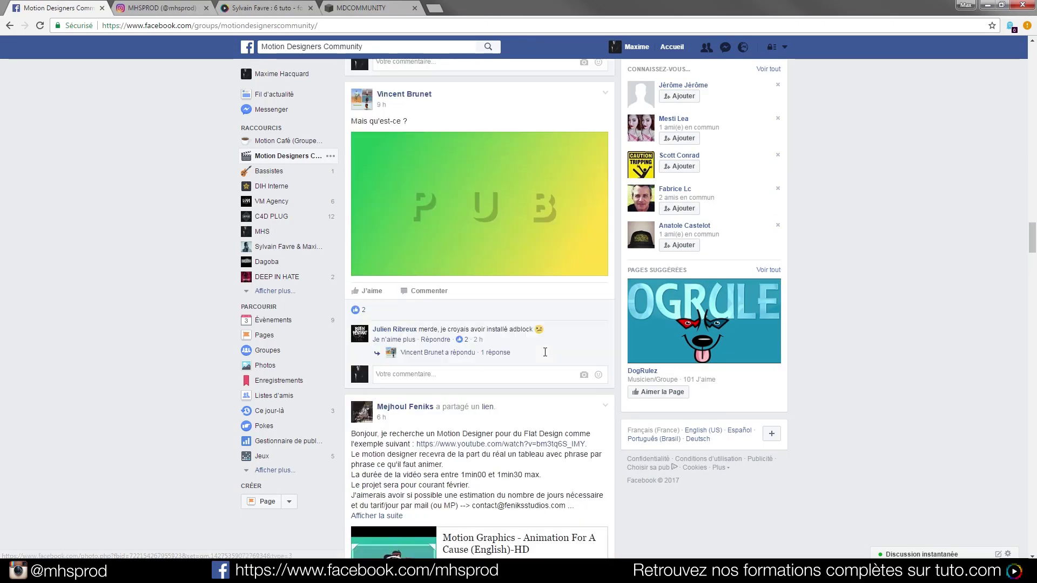
scroll(543, 354, "up", 20)
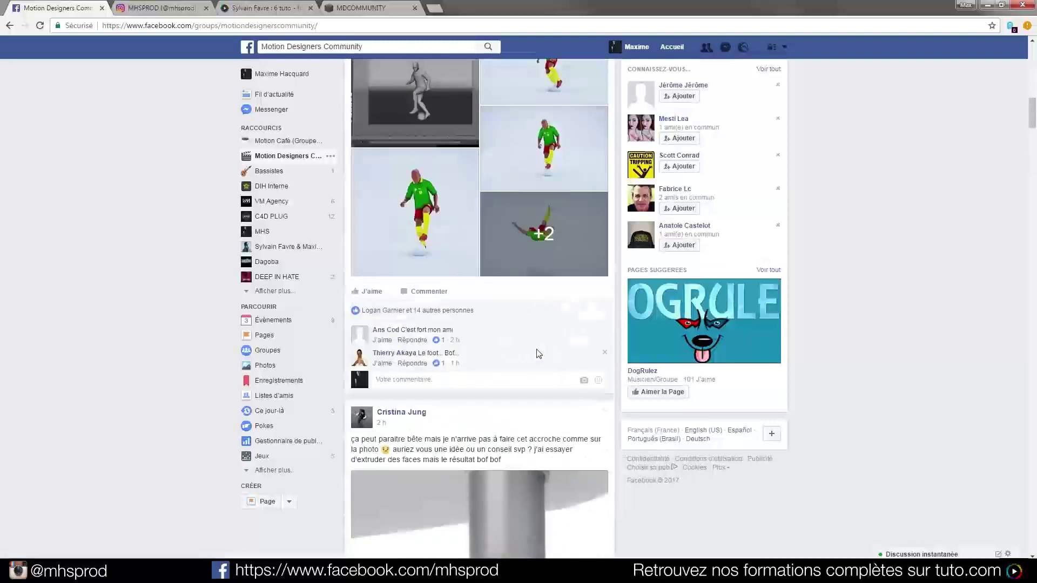
scroll(529, 330, "up", 15)
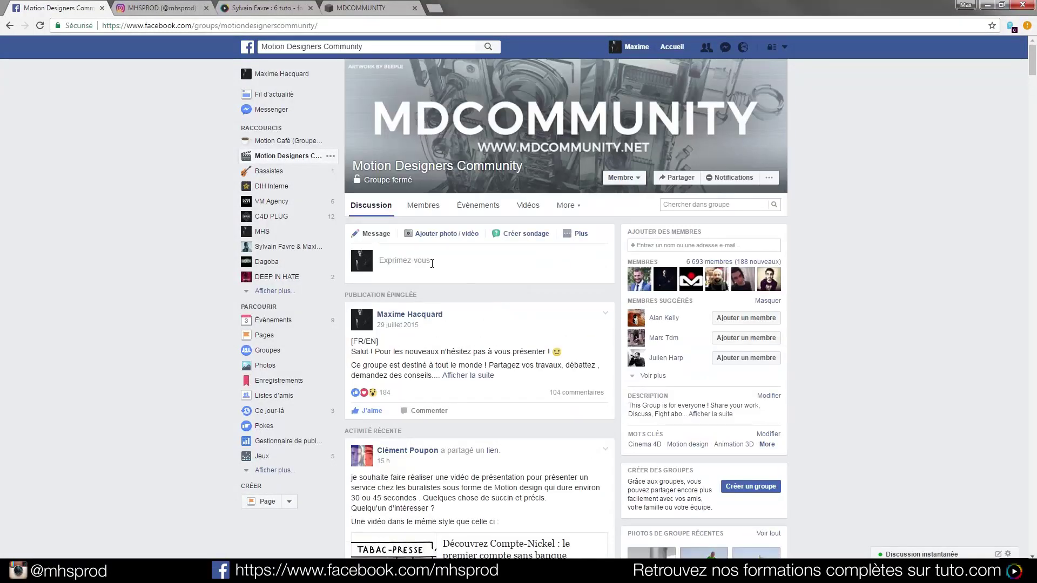
Switch to the MDCommunity website, allow its notifications and dismiss the subscription messages.
left_click(361, 8)
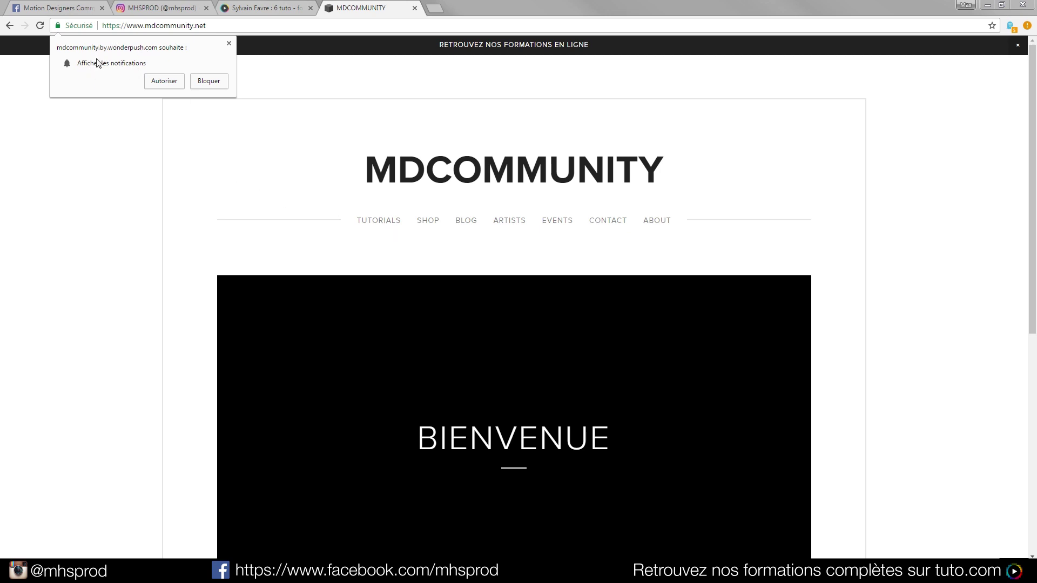
left_click(161, 81)
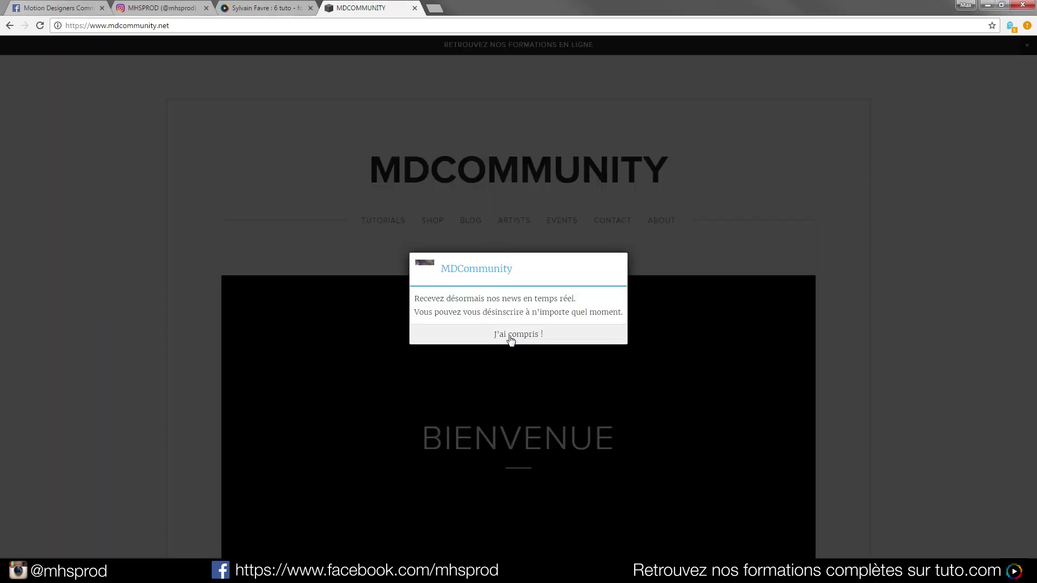
left_click(517, 334)
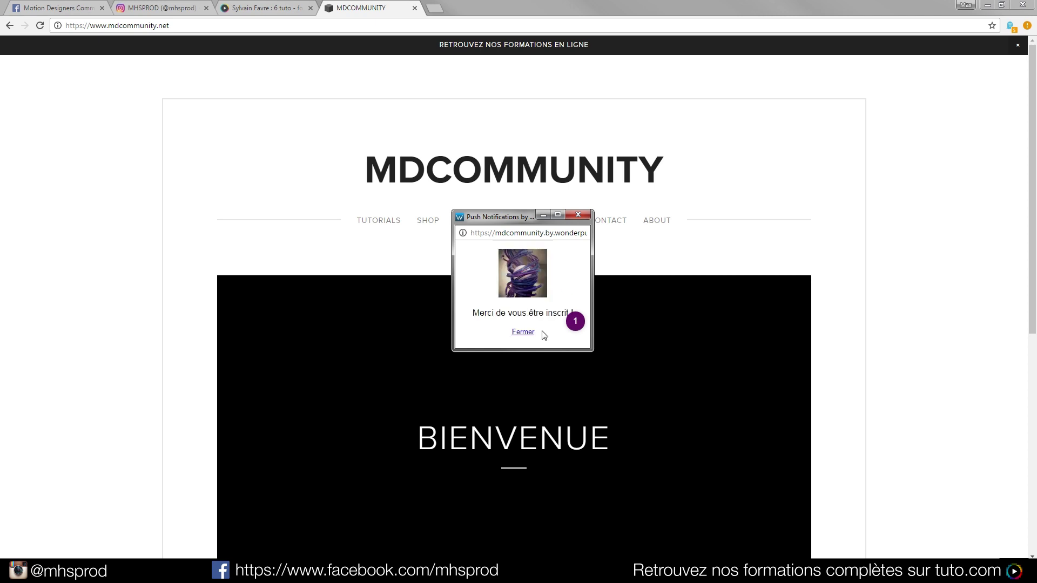
left_click(520, 332)
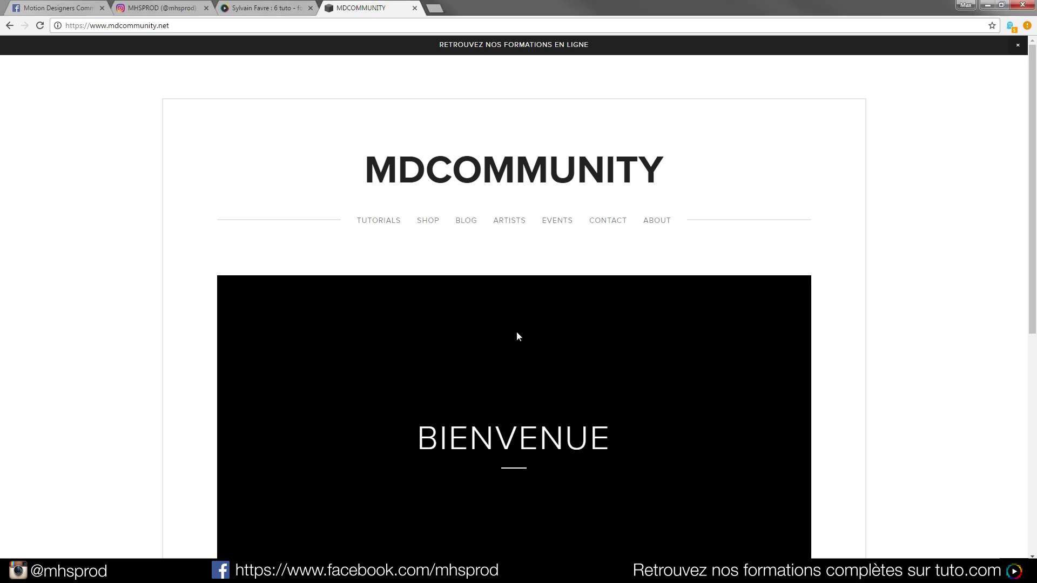
Try the web push news switch at the foot of the MDCommunity home page.
scroll(201, 232, "down", 7)
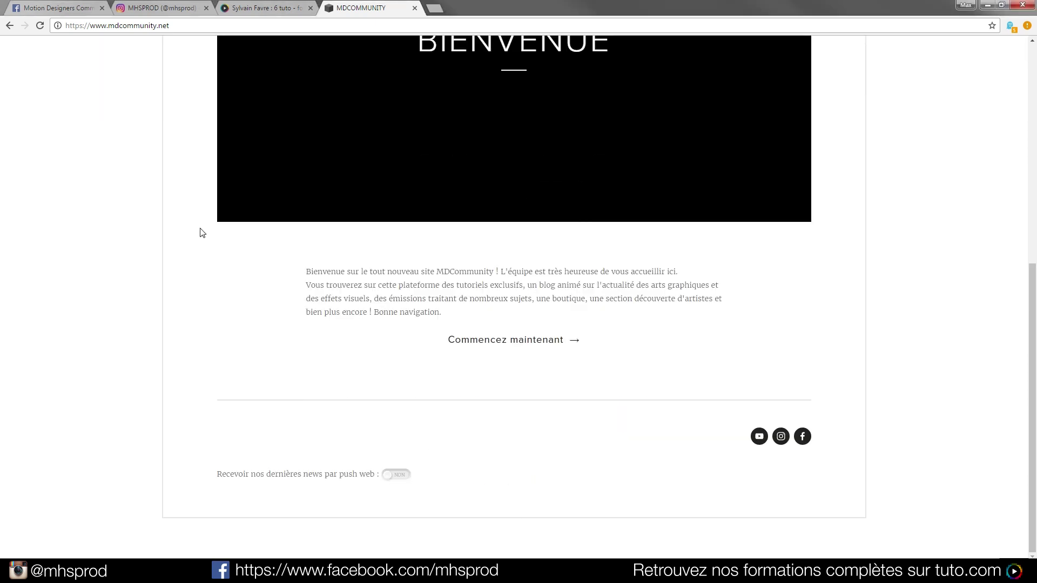
left_click(396, 476)
left_click(396, 476)
scroll(153, 324, "up", 7)
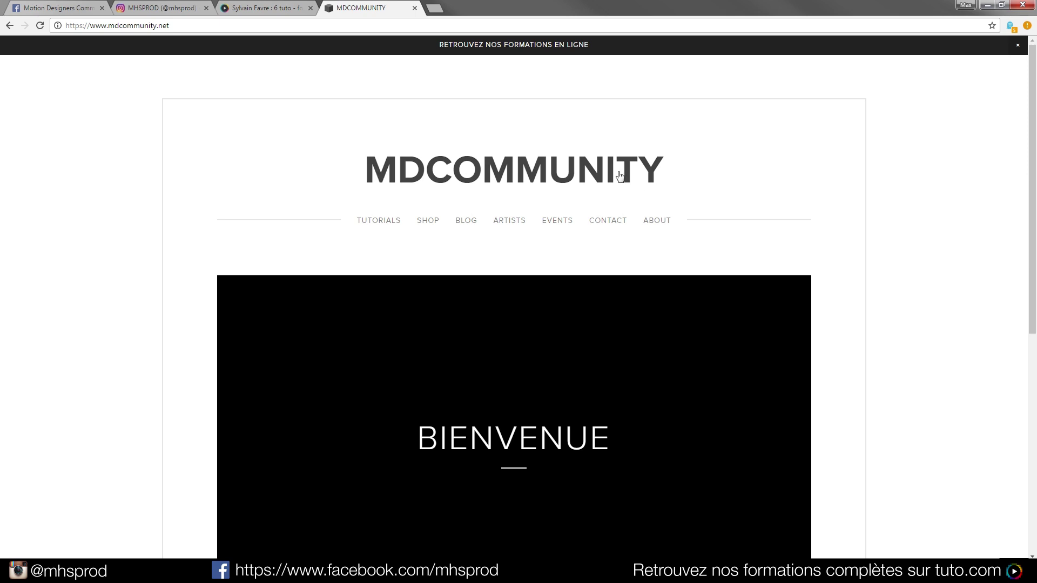
Open the MDCommunity shop and look through the texture packs on offer.
left_click(430, 228)
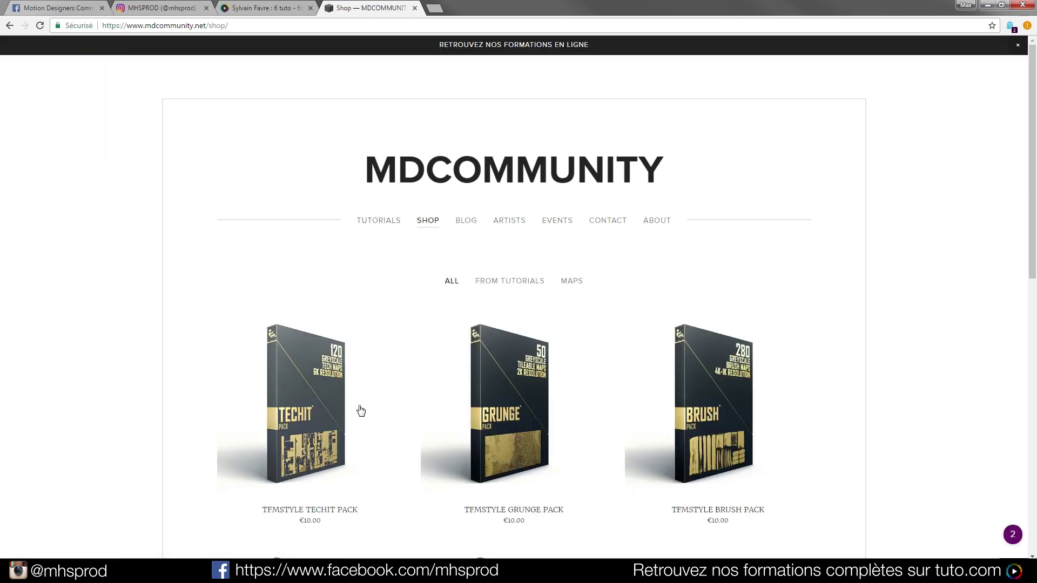
scroll(771, 297, "down", 3)
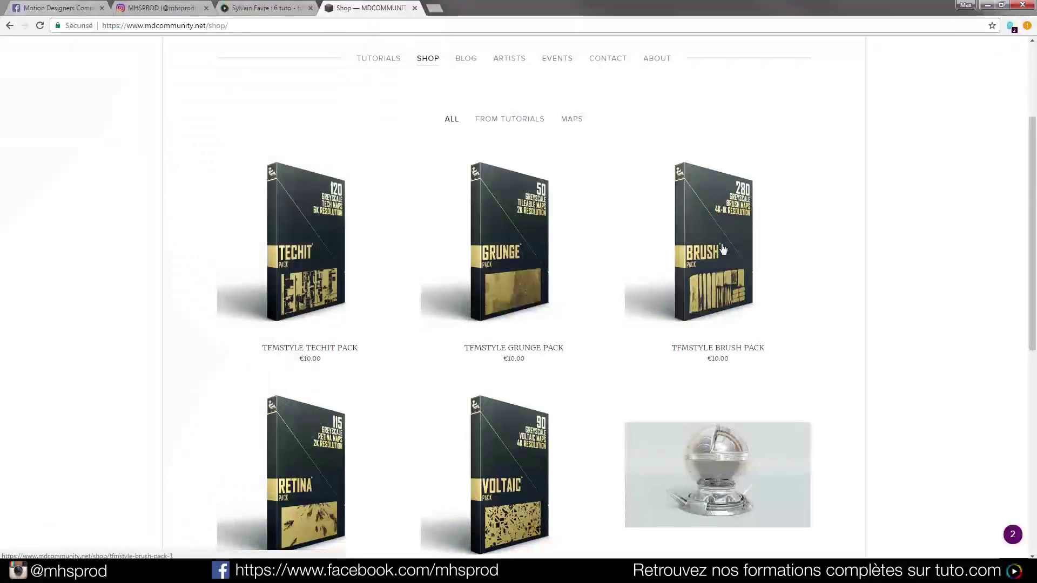
scroll(388, 385, "down", 4)
scroll(387, 384, "up", 6)
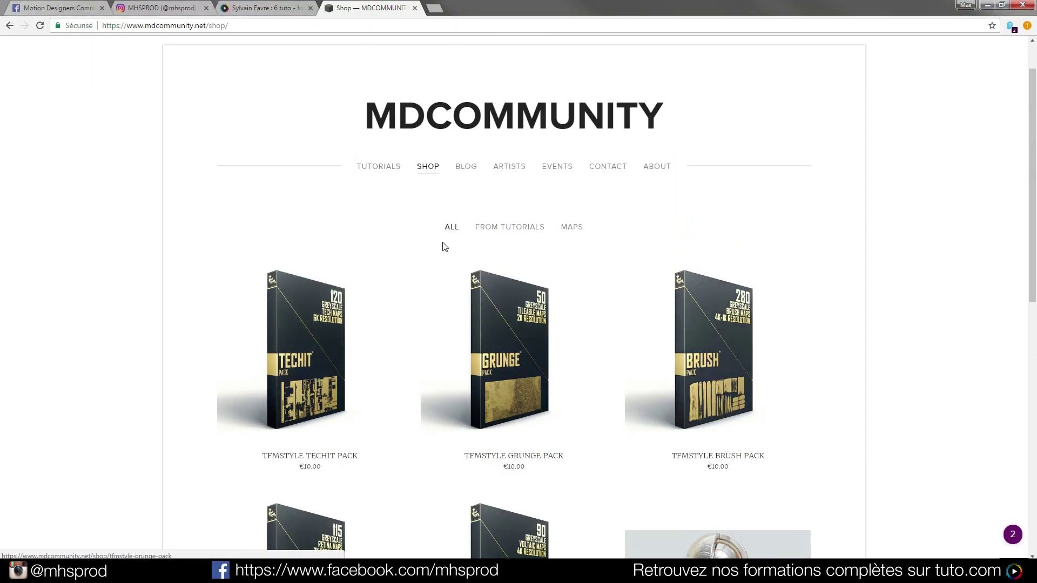
Show the city render again, and view the second product picture of the TFMStyle Techit Pack.
left_click(870, 572)
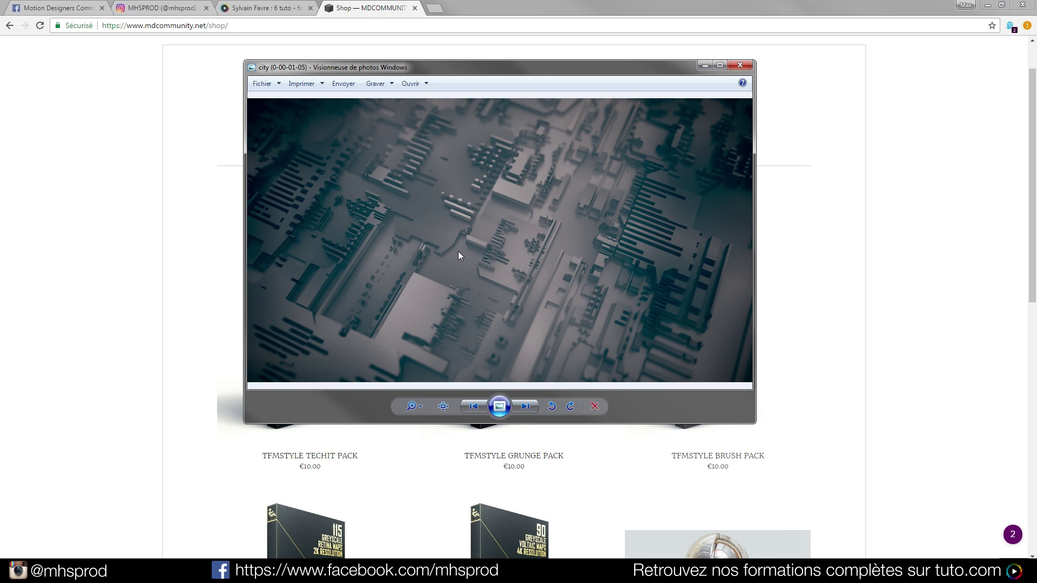
left_click(201, 282)
left_click(319, 349)
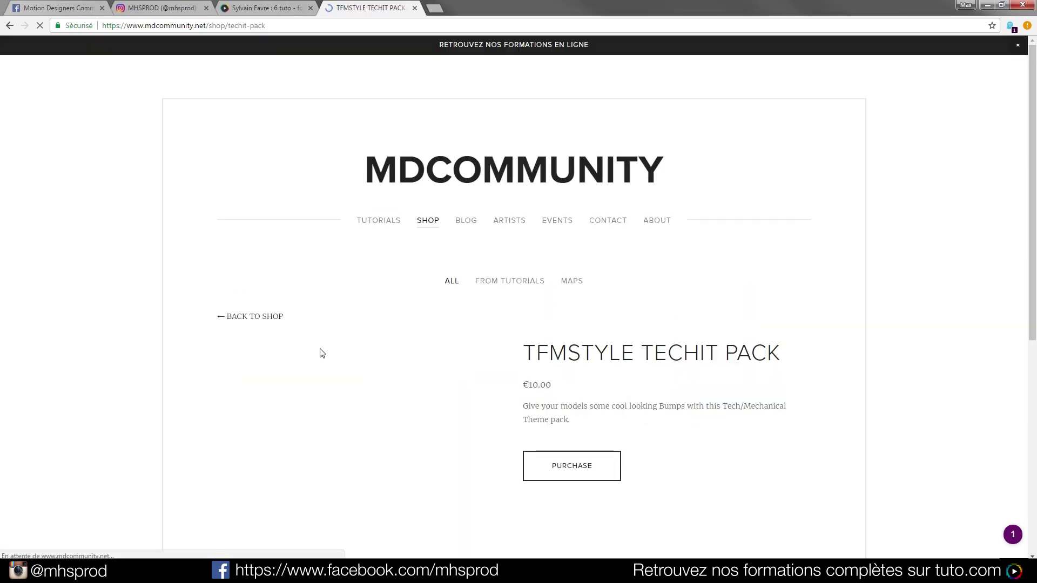
scroll(141, 289, "down", 6)
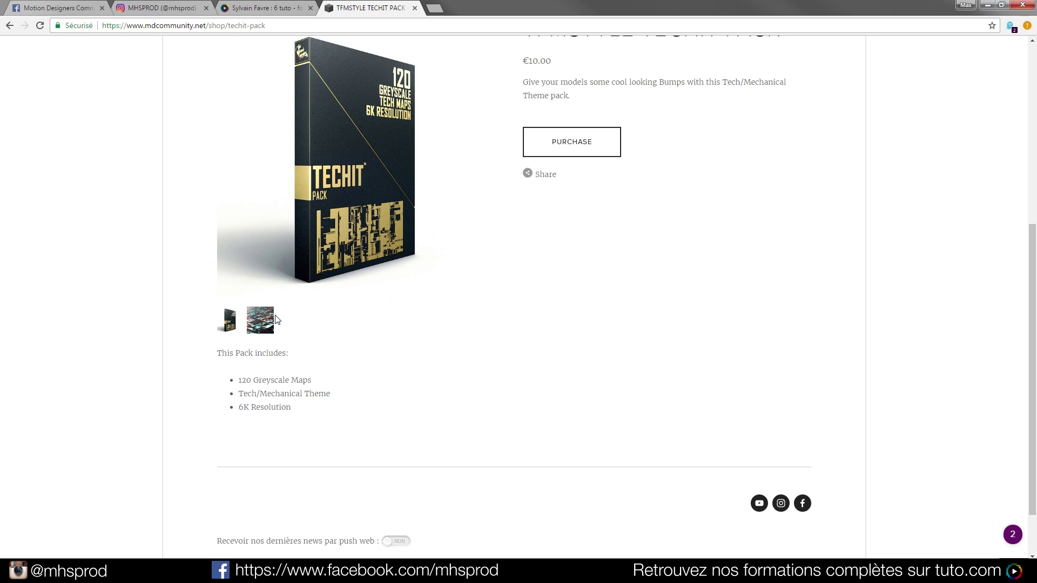
left_click(268, 321)
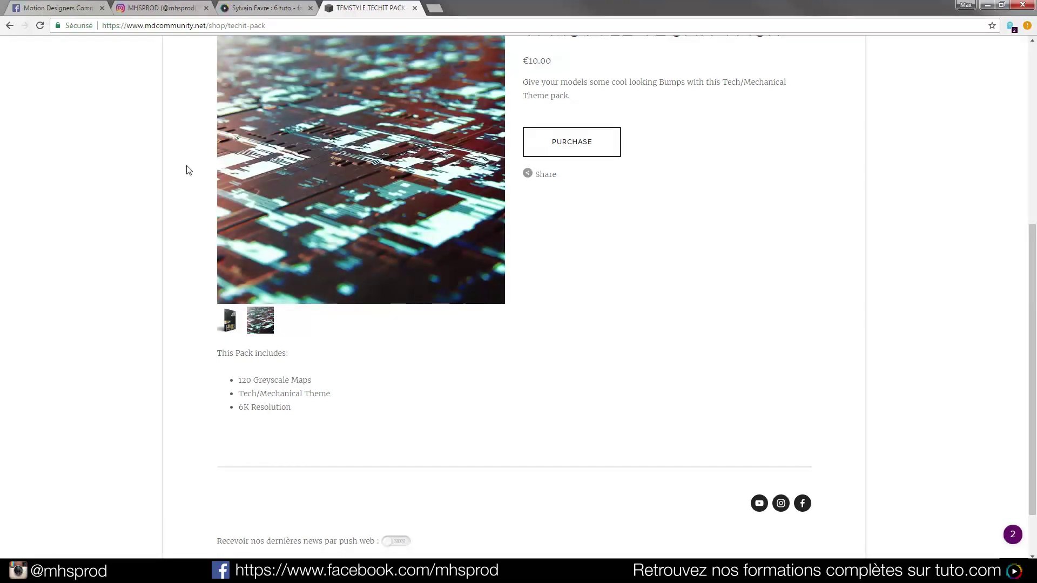
Browse the mhsprod Instagram gallery, loading more posts, and return to the profile header.
left_click(181, 6)
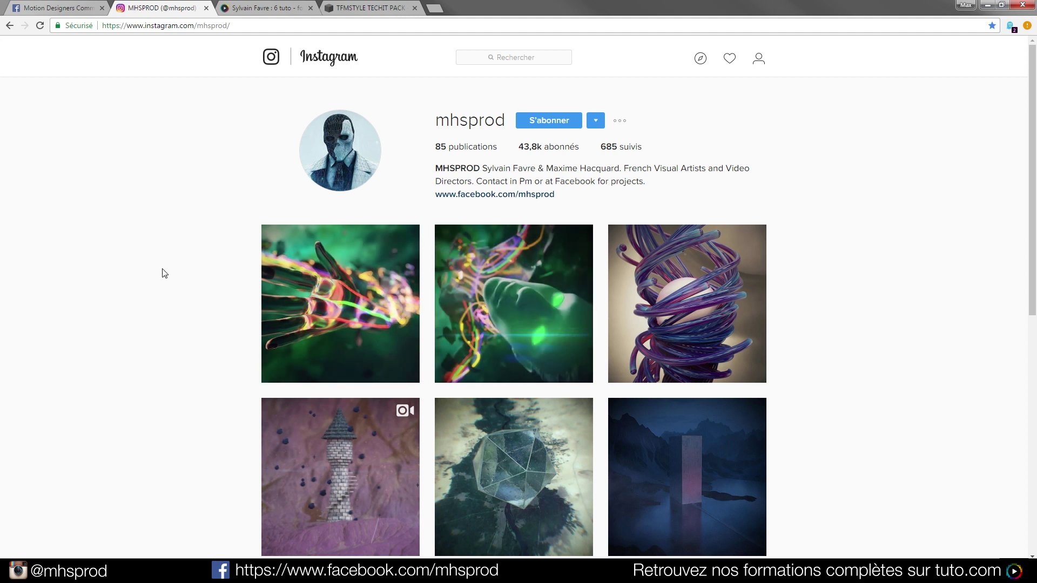
scroll(98, 273, "down", 6)
scroll(105, 287, "up", 2)
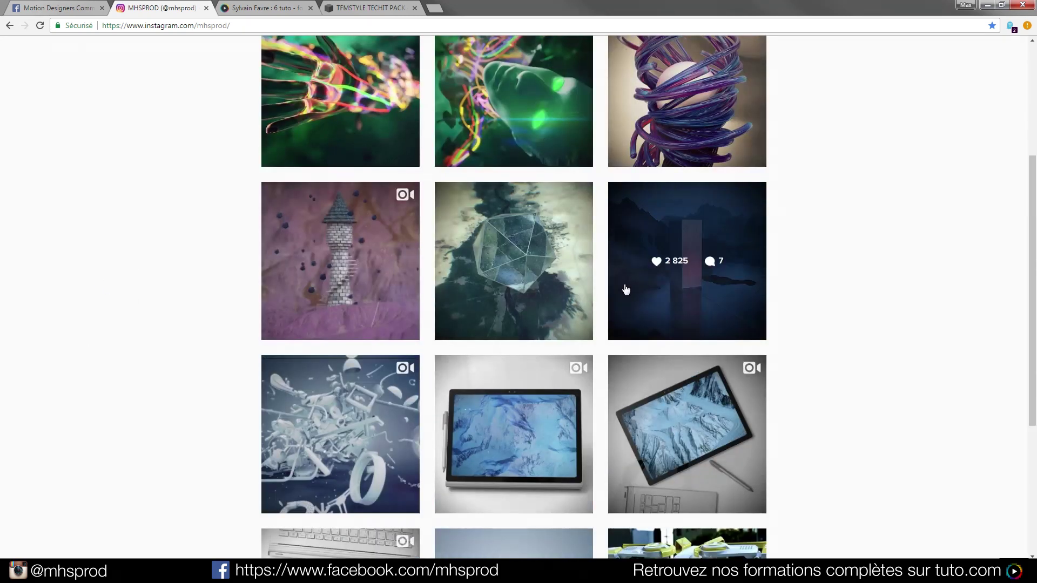
scroll(864, 295, "down", 4)
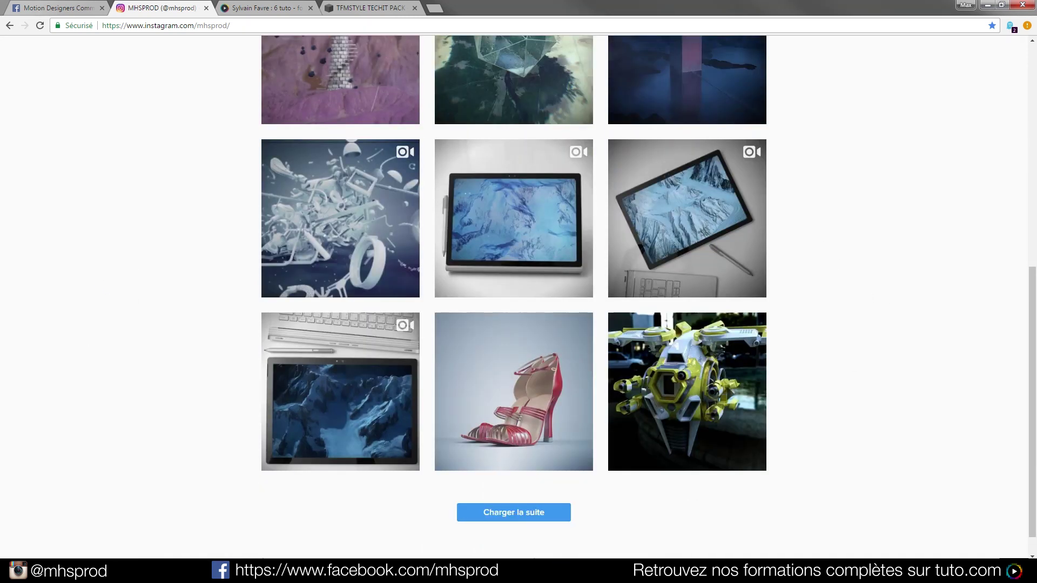
left_click(512, 517)
scroll(105, 398, "down", 10)
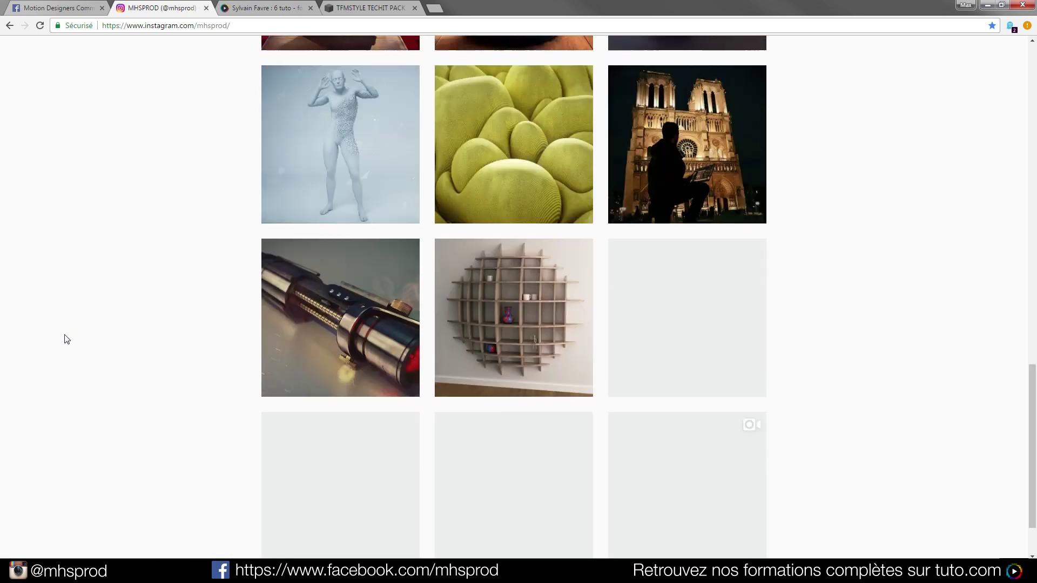
scroll(822, 274, "up", 20)
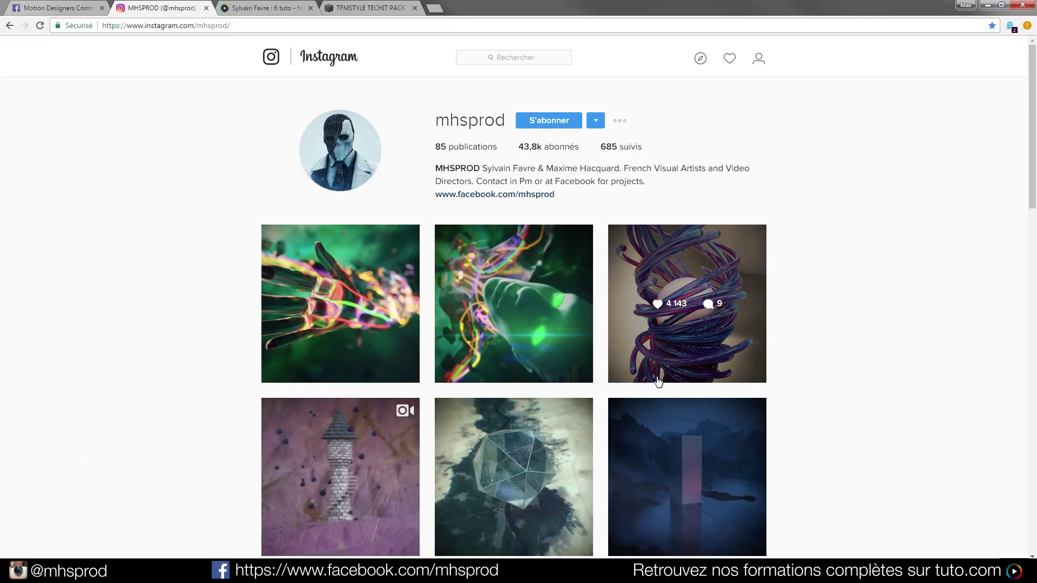
Switch back to Cinema 4D, bring up the city reference render once more and close it.
left_click(345, 572)
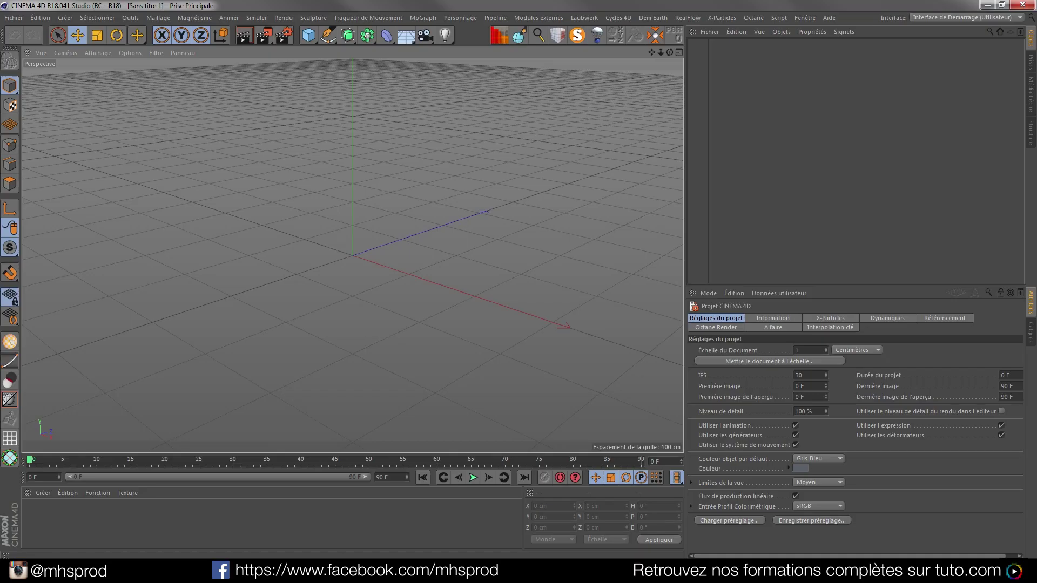
left_click(346, 572)
left_click(1021, 4)
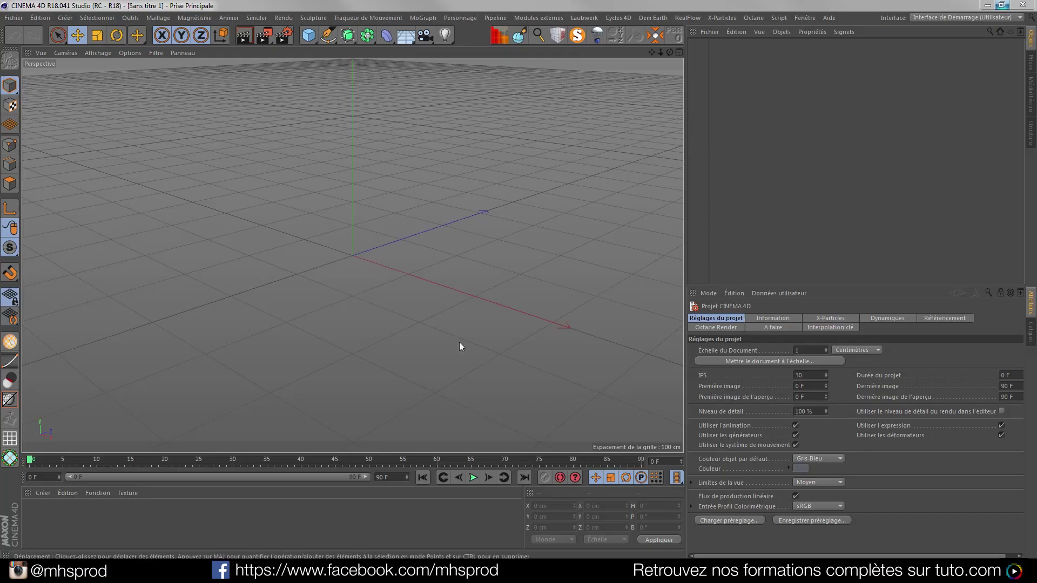
left_click(918, 571)
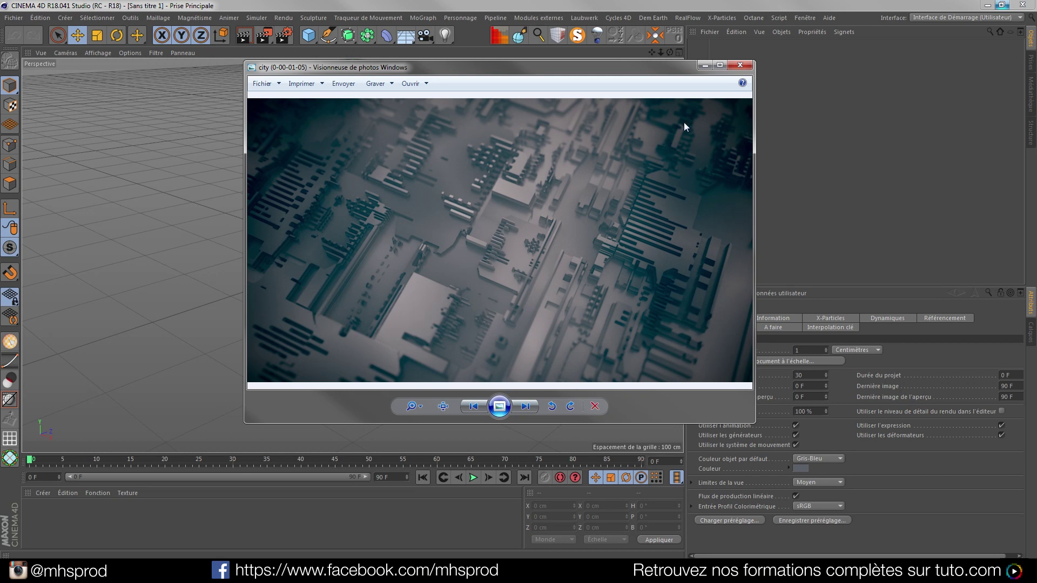
left_click(740, 66)
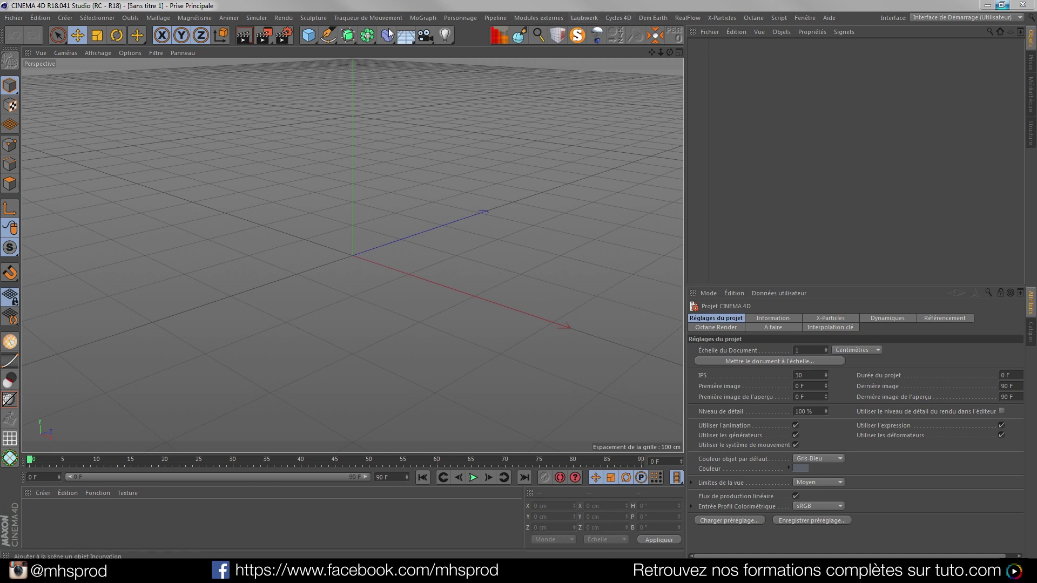
Set the render output size to 1920 x 1080 pixels and the render engine to Cycles 4D.
left_click(283, 35)
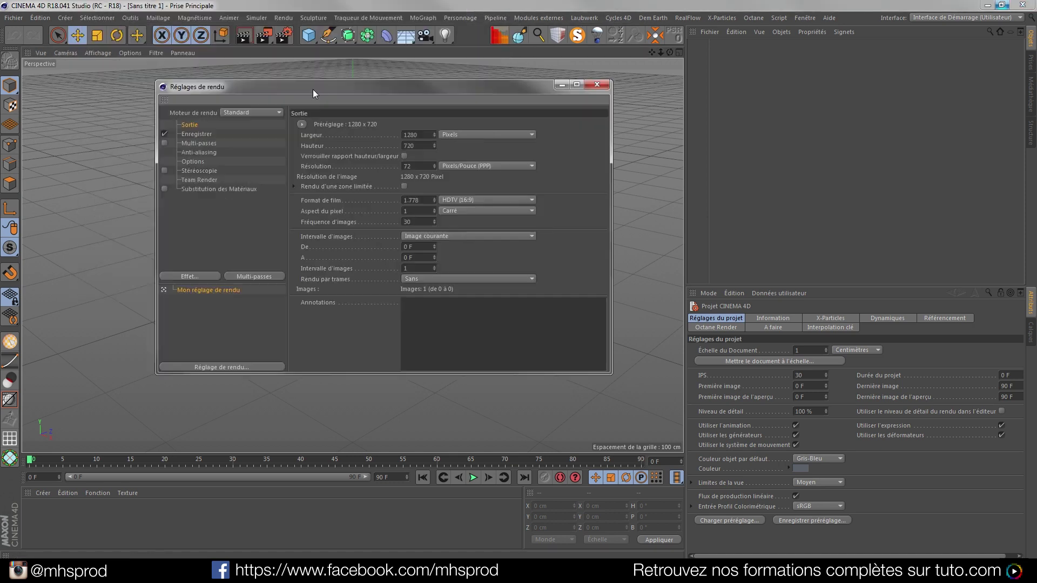
double_click(454, 154)
type("1920")
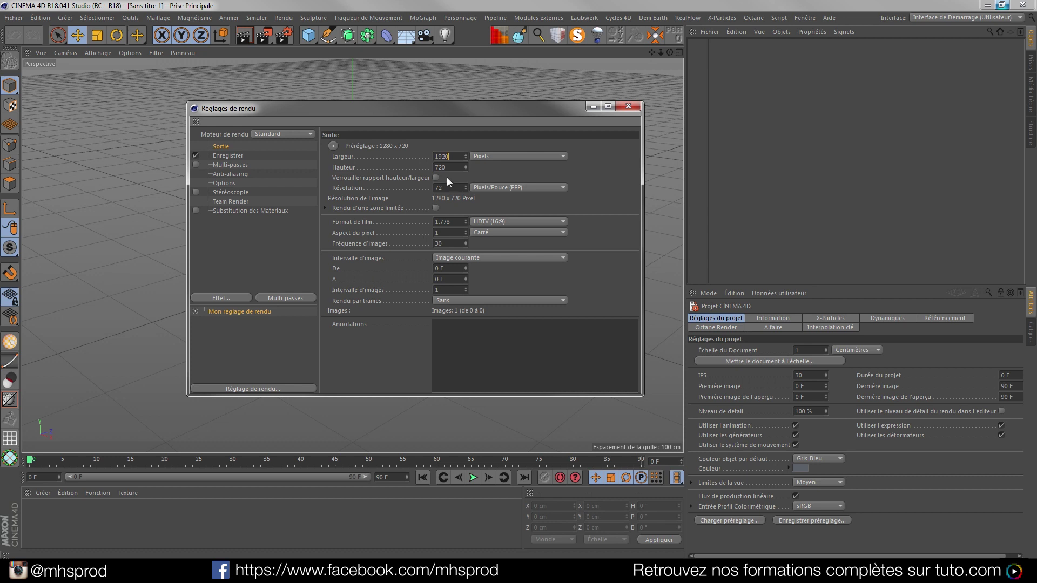
key("Return")
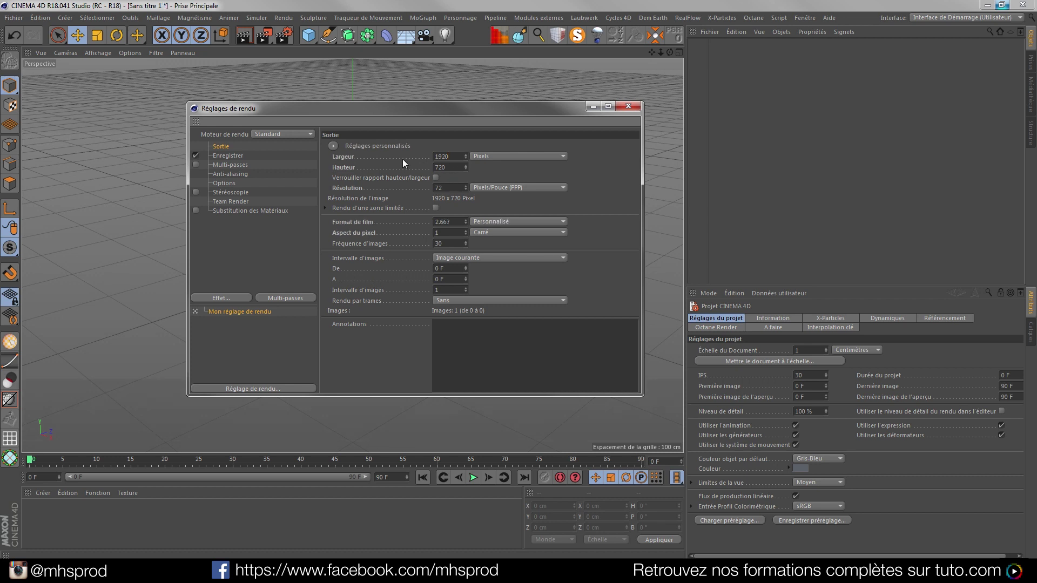
double_click(452, 168)
type("1080")
left_click(287, 133)
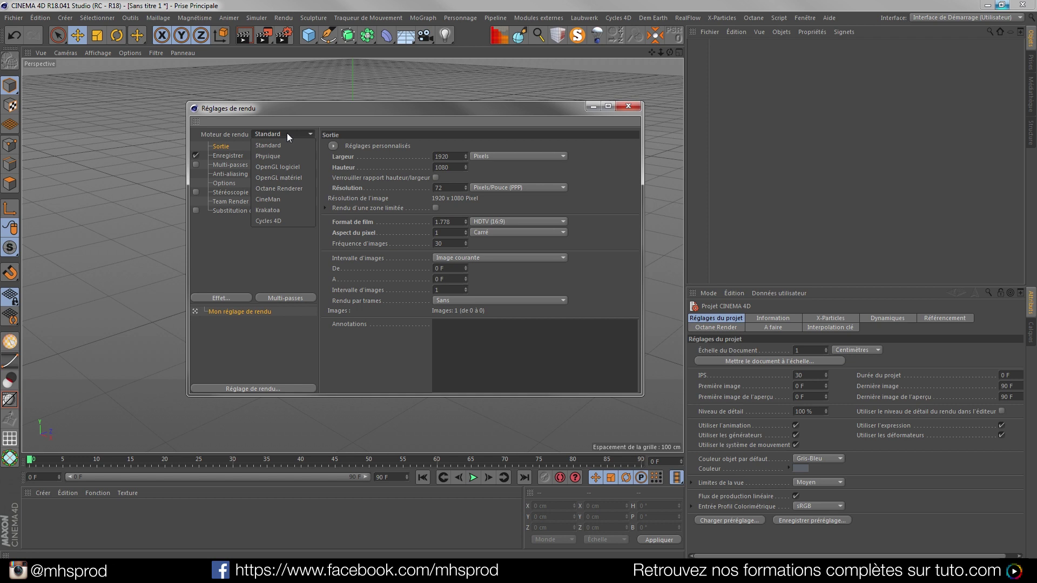
left_click(261, 181)
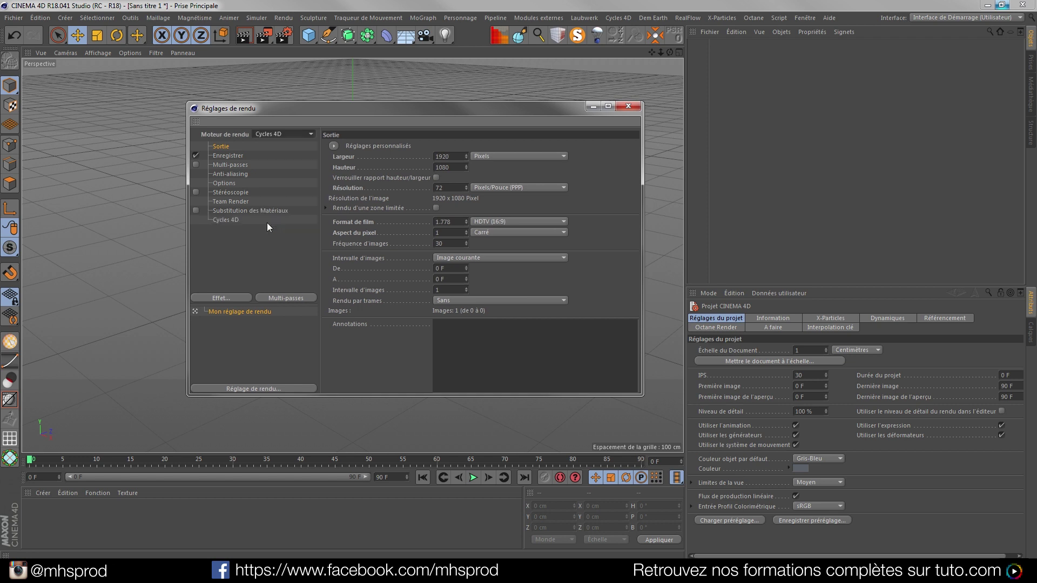
Set the Cycles 4D render device to CUDA GeForce GTX TITAN X and its features to Experimental.
left_click(228, 220)
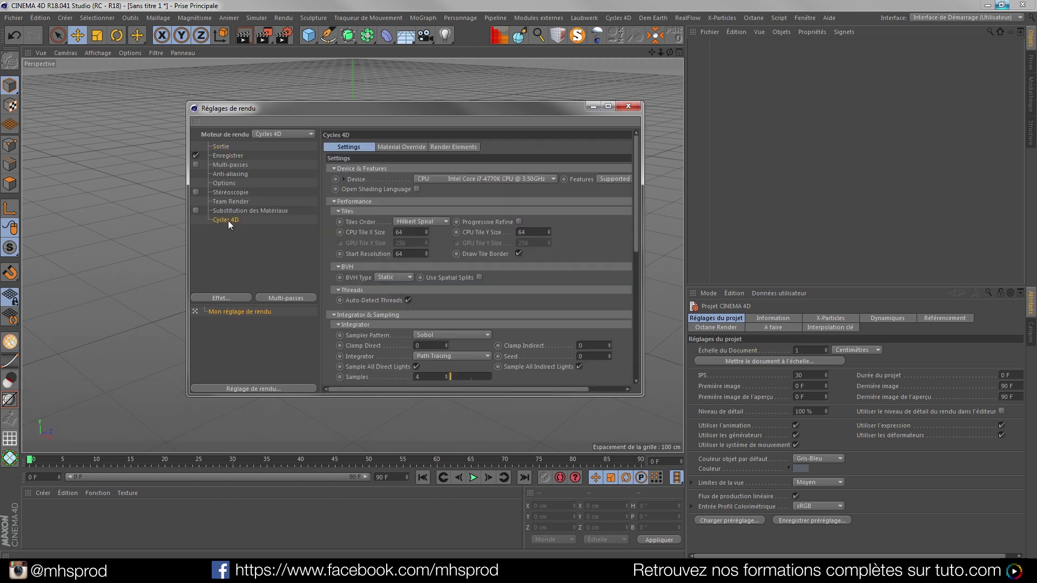
left_click(484, 179)
left_click(431, 201)
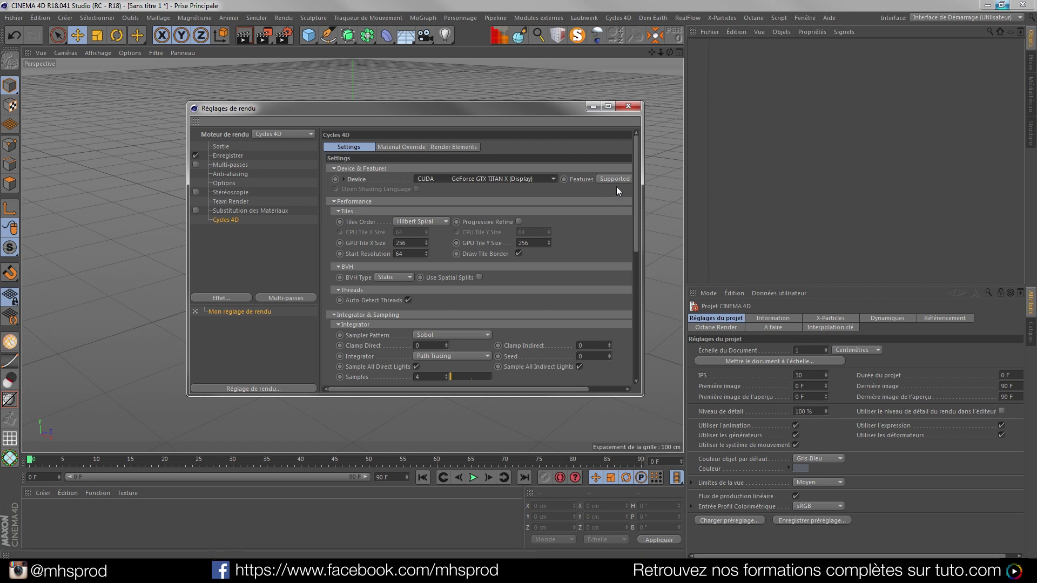
left_click(607, 107)
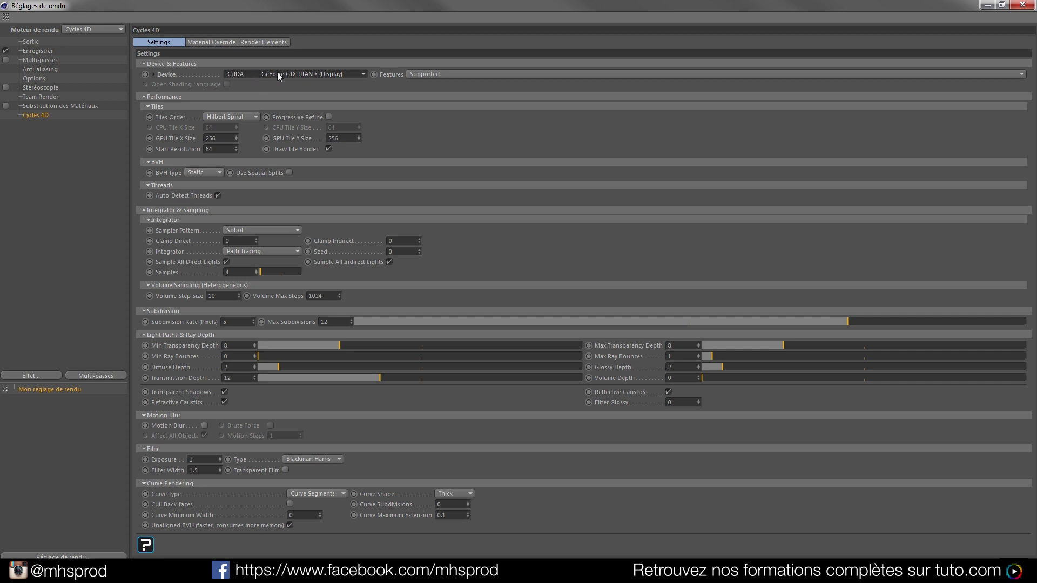
left_click(446, 72)
left_click(437, 97)
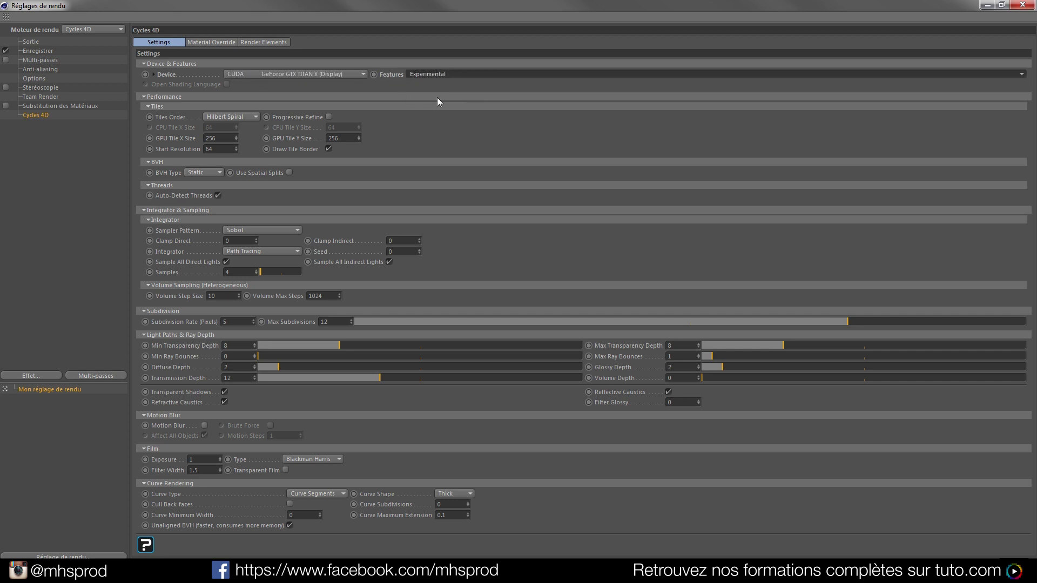
Set the GPU tile X and Y sizes to 512 in the Cycles 4D performance settings.
left_click(227, 136)
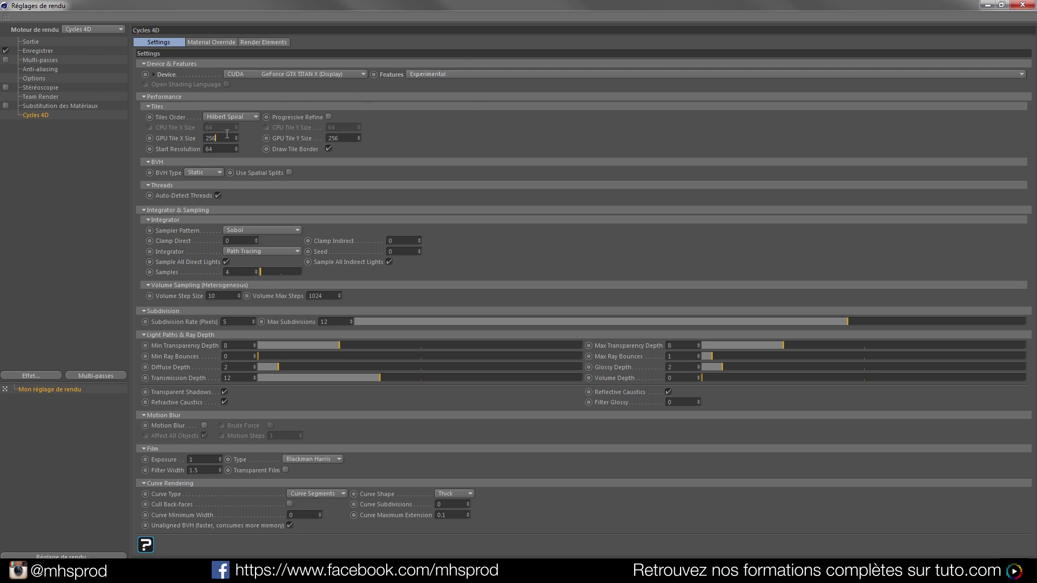
type("*2")
key("Return")
Set the integrator's sampler pattern to Correlated Multi Jitter and the samples to 16.
left_click(261, 229)
left_click(253, 252)
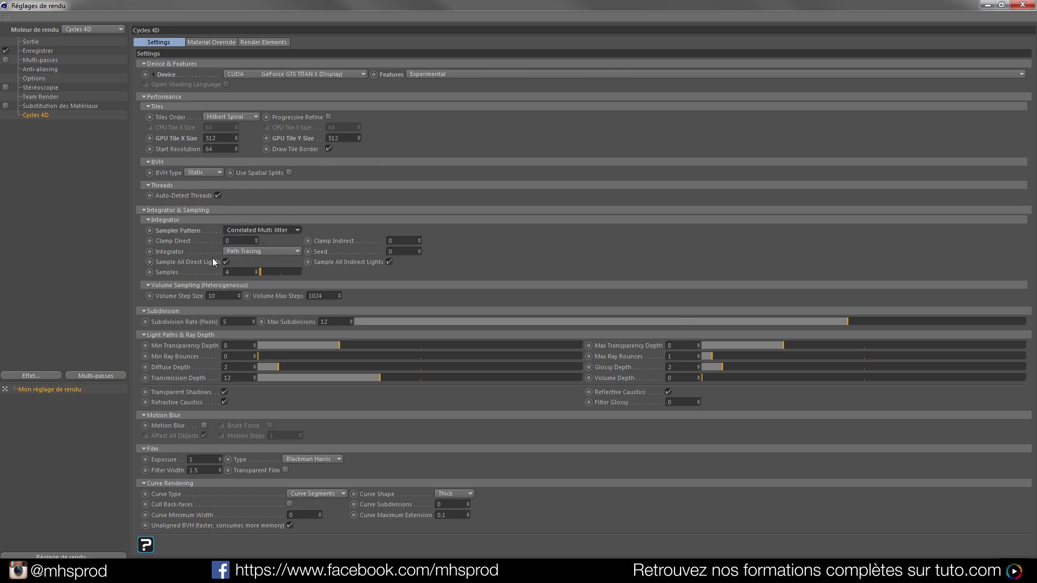
left_click(247, 270)
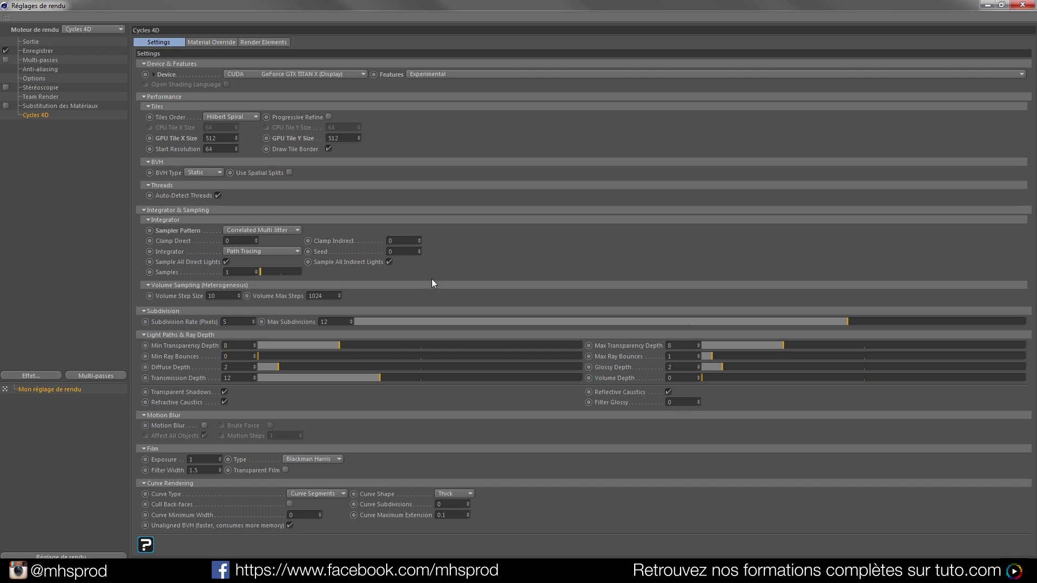
key("Return")
Set the max ray bounces, glossy depth, volume depth and min ray bounces to 8.
type("8")
key("Tab")
type("8")
key("Tab")
type("8")
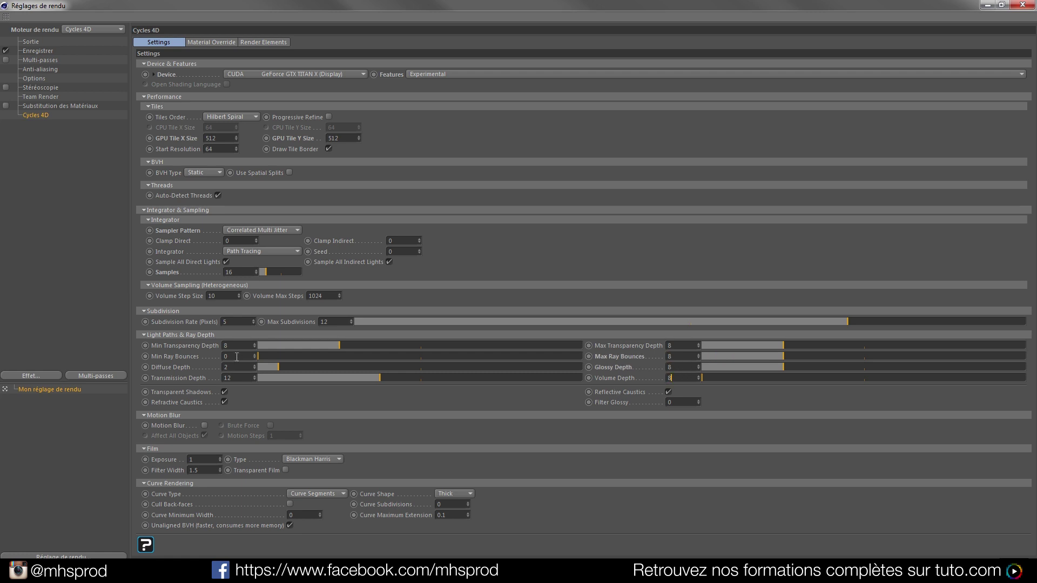
left_click(236, 357)
type("8")
key("Return")
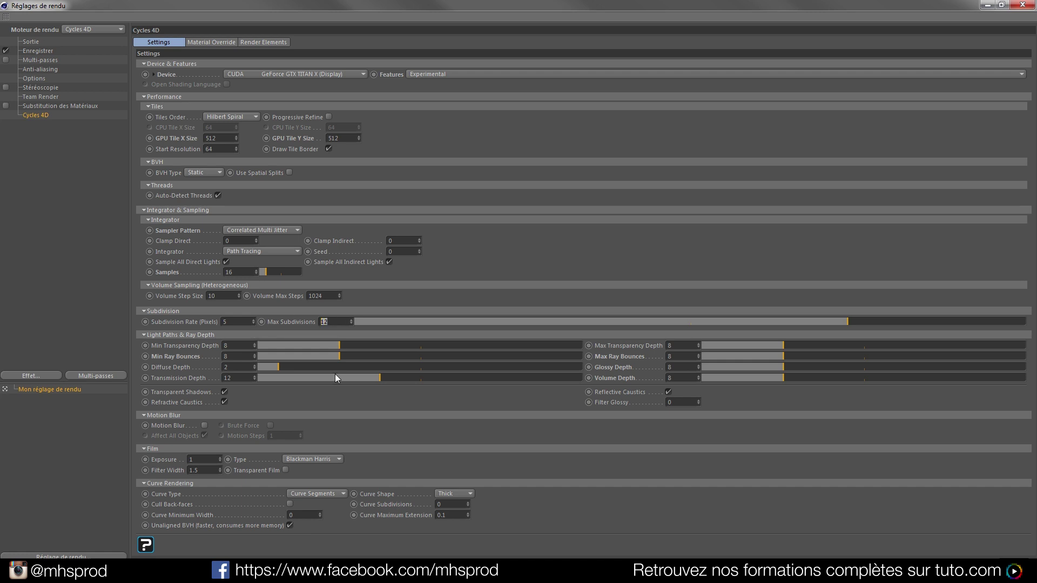
Set the max subdivisions to 16 and close the render settings.
type("16")
left_click(380, 416)
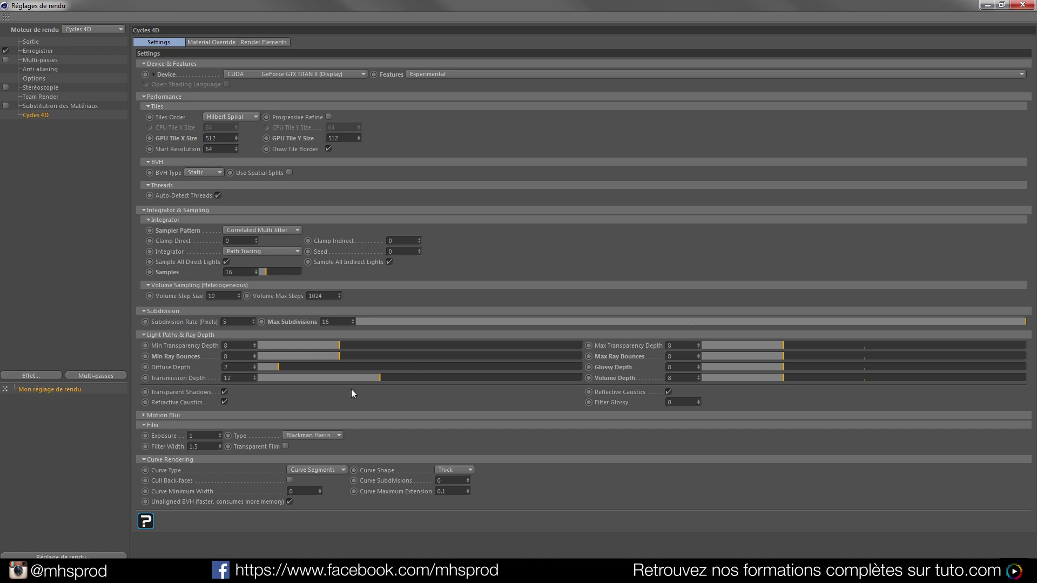
left_click(1029, 5)
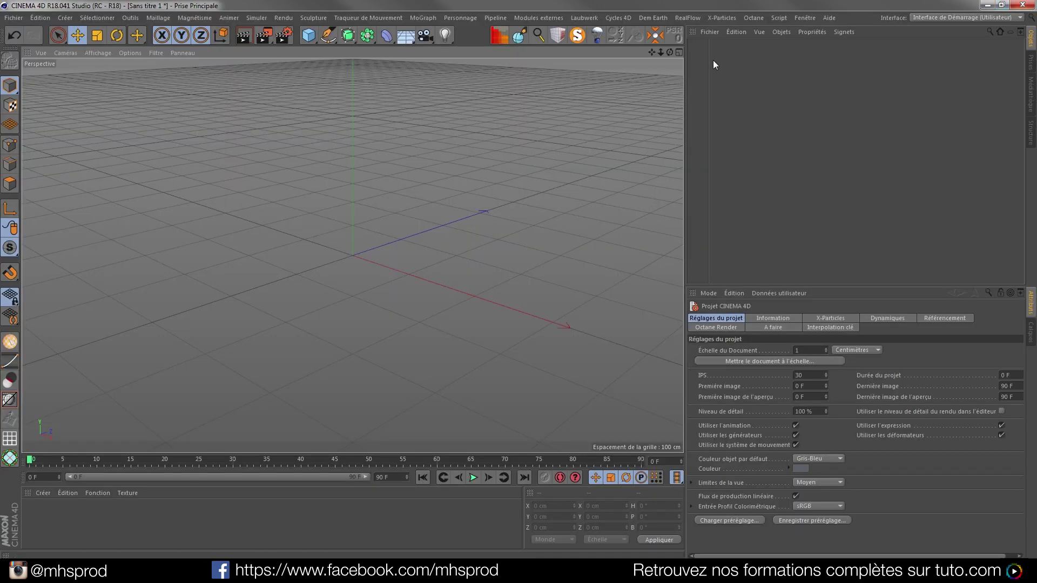
Bring up the Cycles 4D Real-Time Preview with the CUDA device, 40 % size and 12 samples.
left_click(618, 17)
left_click(621, 77)
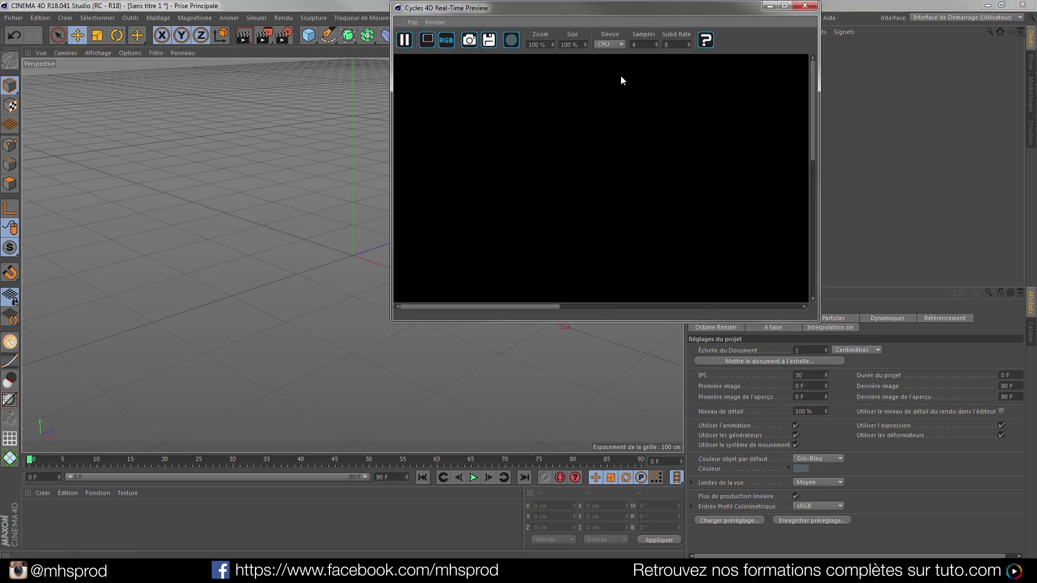
left_click(601, 45)
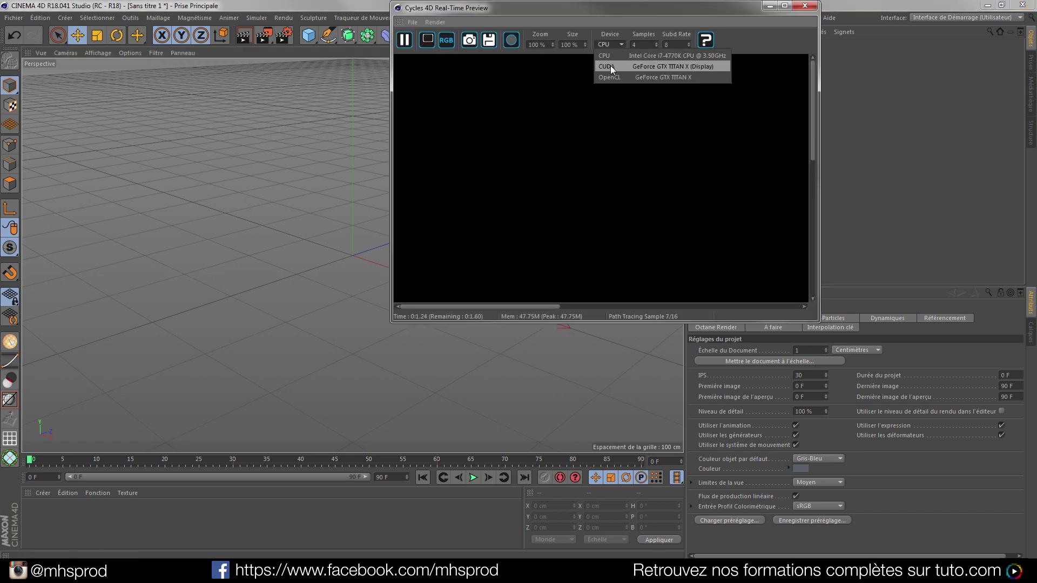
left_click(611, 66)
double_click(564, 45)
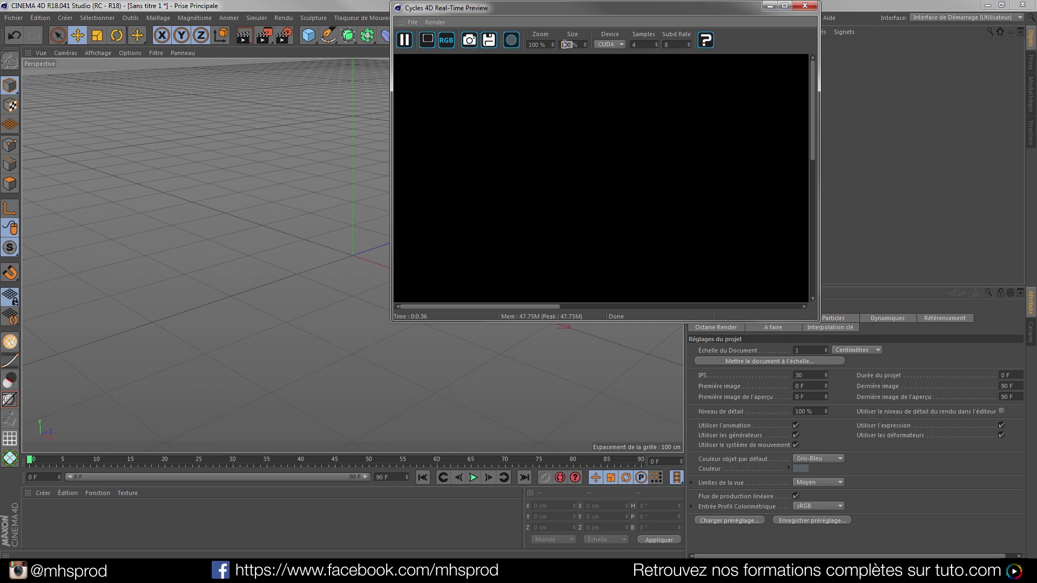
type("40")
key("Return")
type("12")
key("Return")
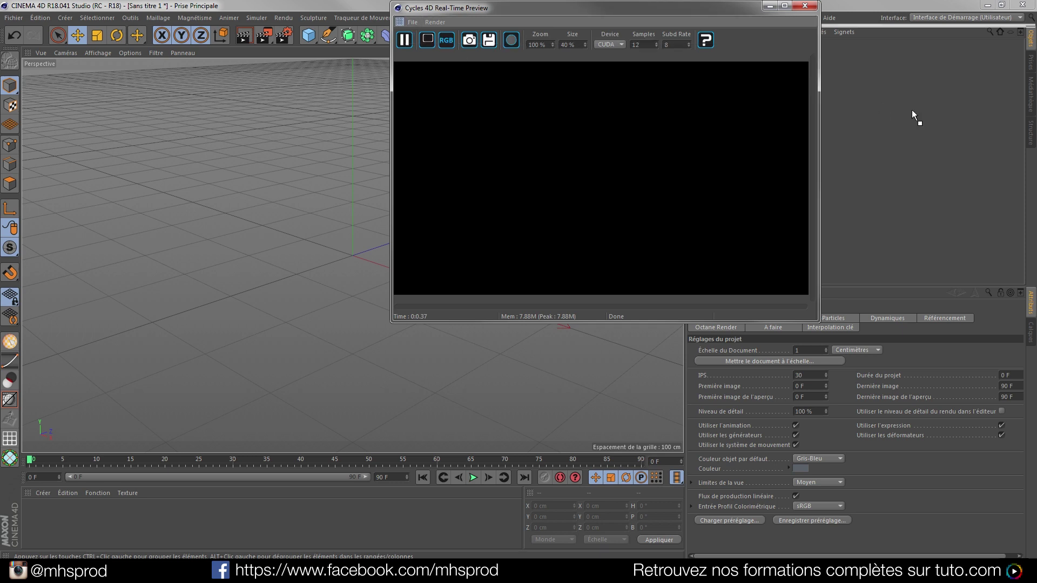
Dock the Real-Time Preview alongside the object manager and zoom its image out to 64 %.
left_click_drag(1032, 124, 1032, 124)
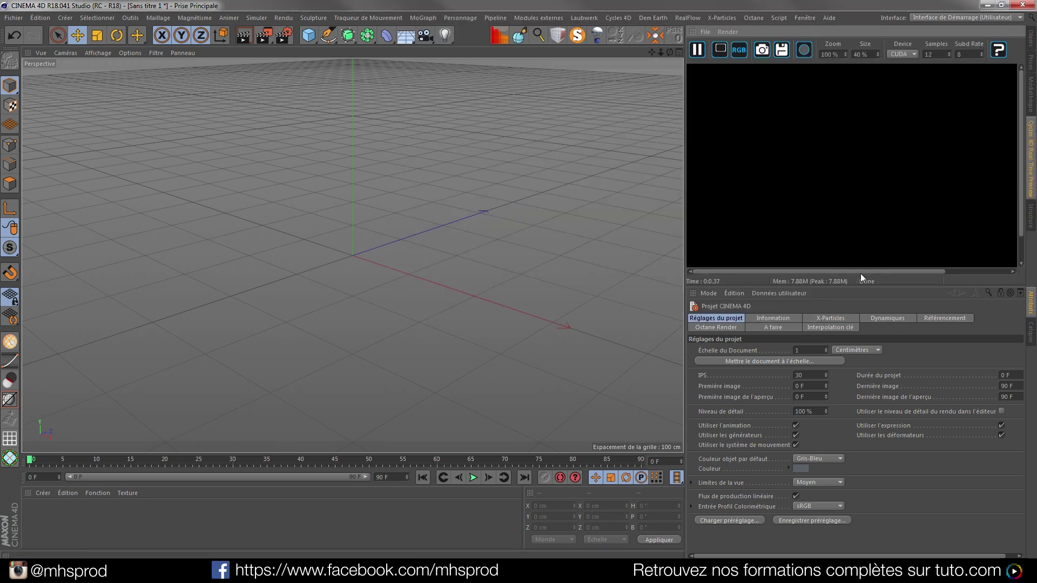
scroll(818, 140, "down", 2)
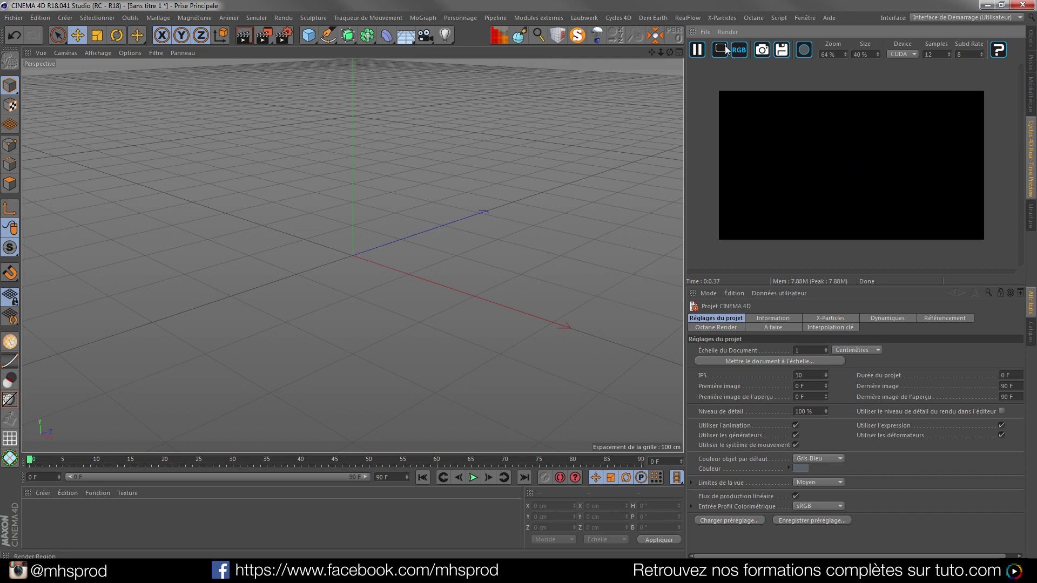
Add a Cycles 4D cyEnvironment object and attach an HDRI Link tag to it.
left_click(618, 17)
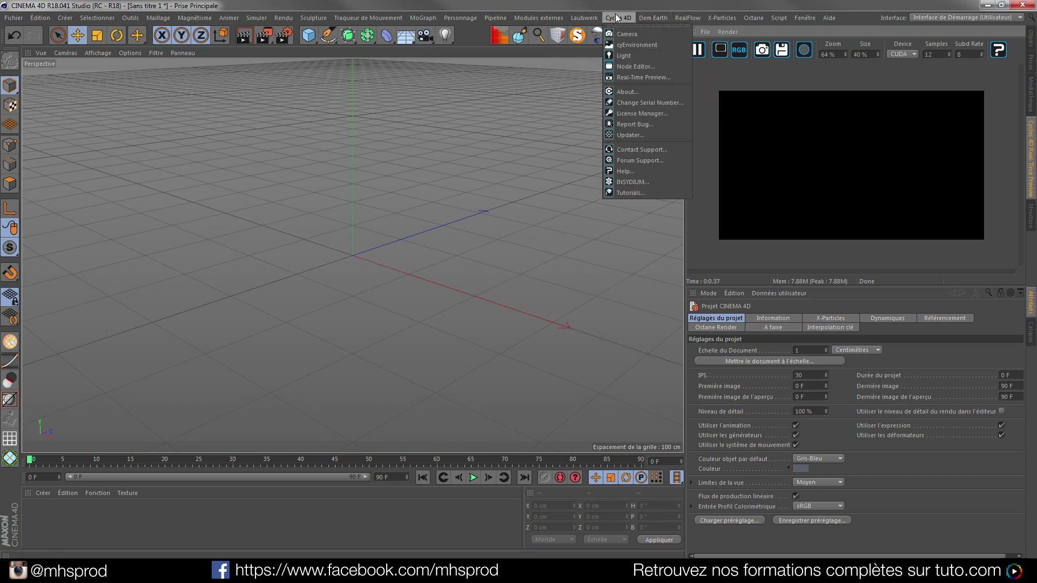
left_click(630, 45)
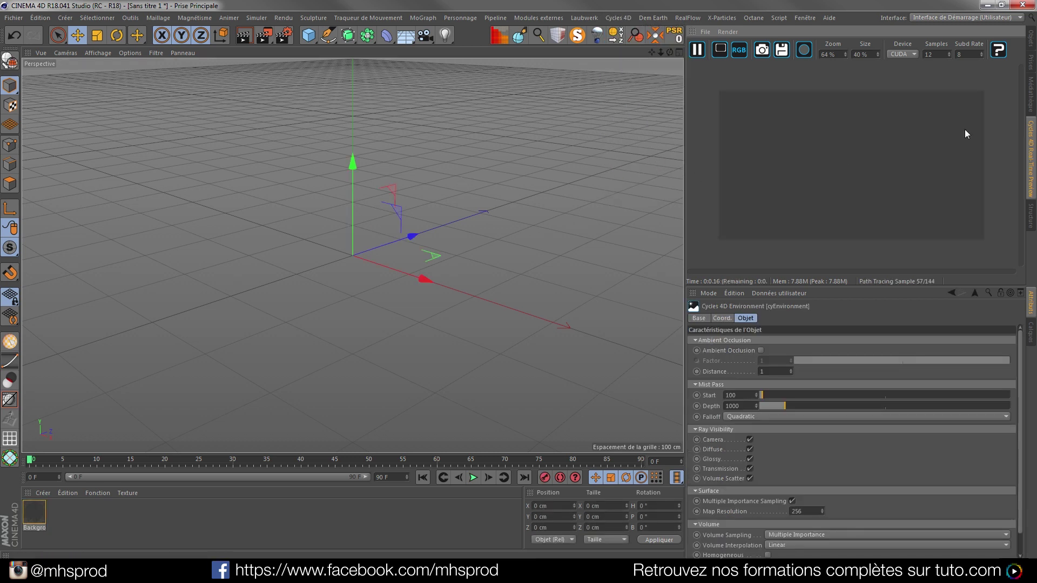
left_click(1031, 39)
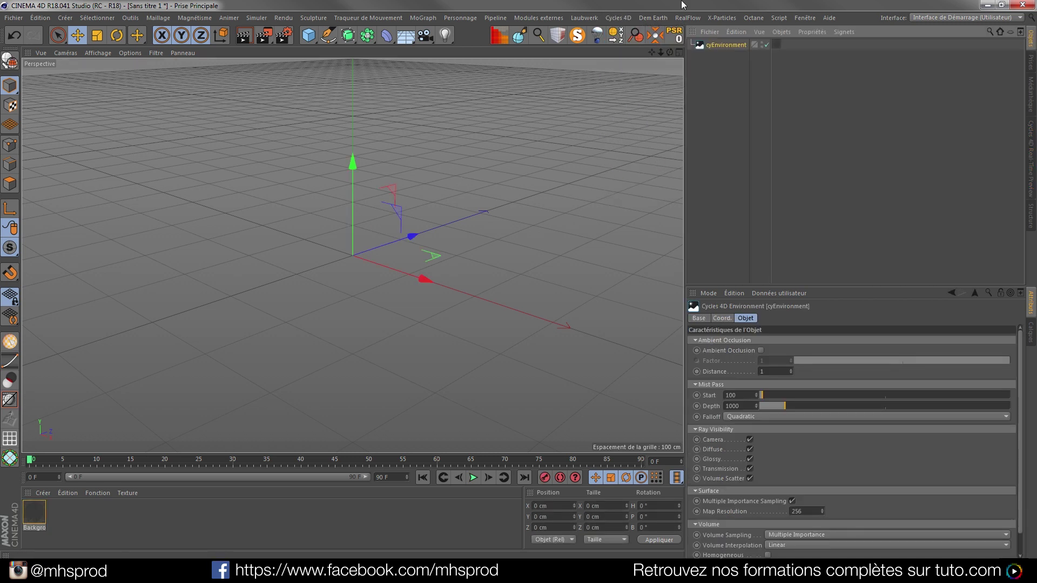
right_click(728, 44)
left_click(764, 336)
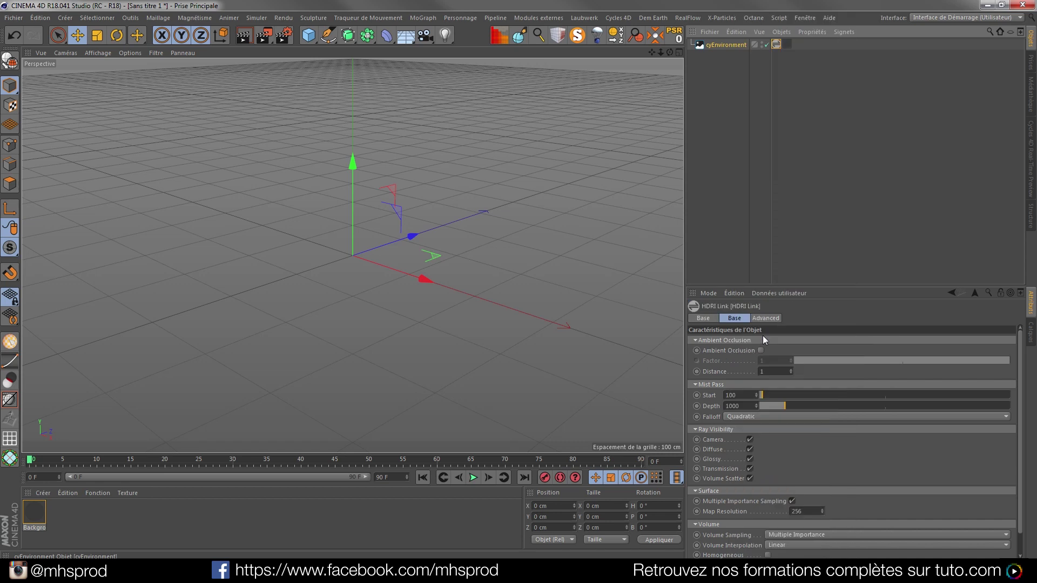
Open the Background Material in the Node Editor and enlarge the editor window, keeping the environment's tags accessible.
left_click(41, 512)
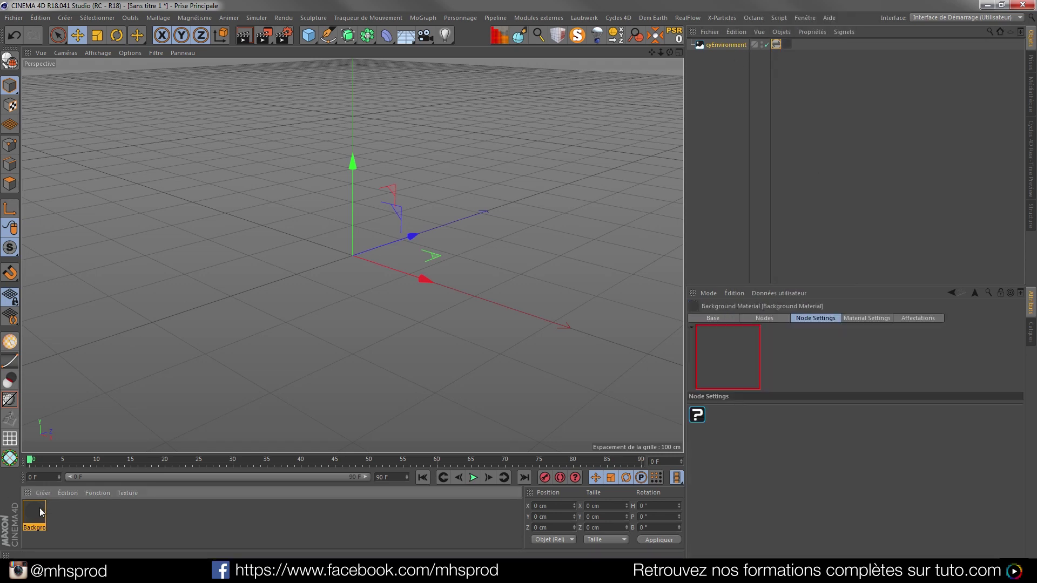
double_click(41, 512)
left_click_drag(489, 222, 684, 223)
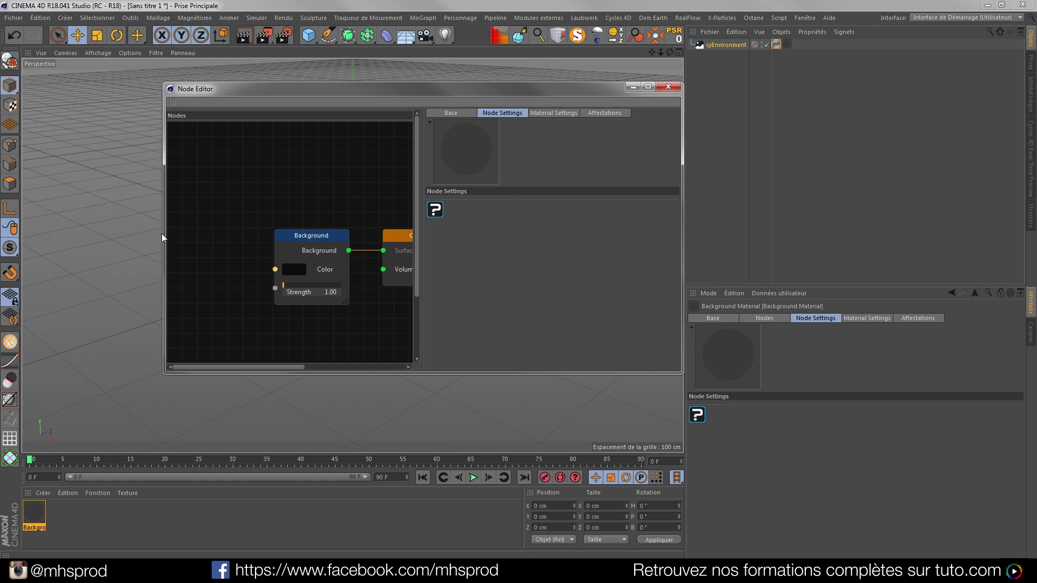
left_click_drag(164, 238, 69, 236)
left_click_drag(404, 372, 405, 470)
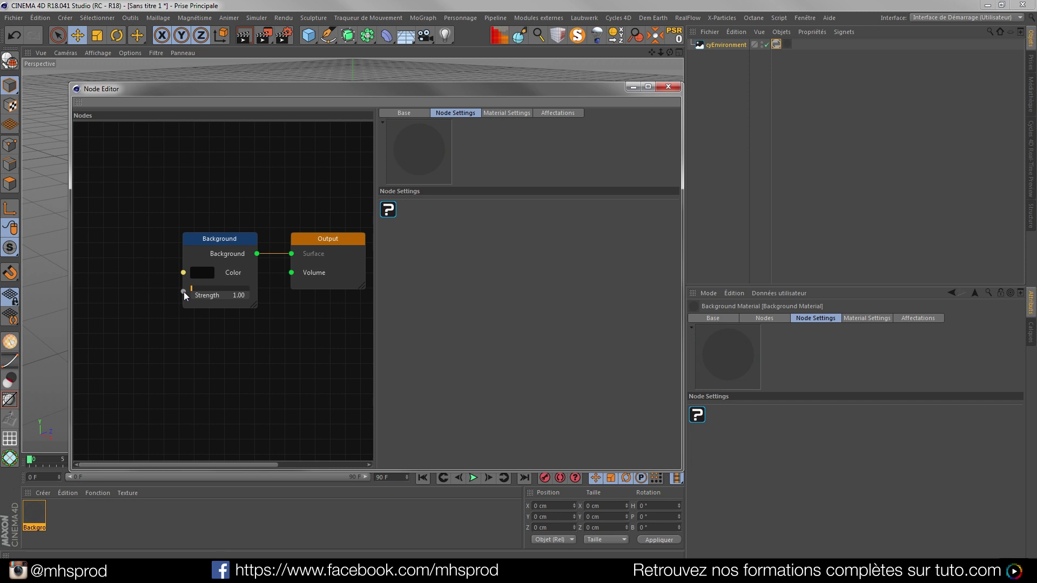
left_click(1029, 136)
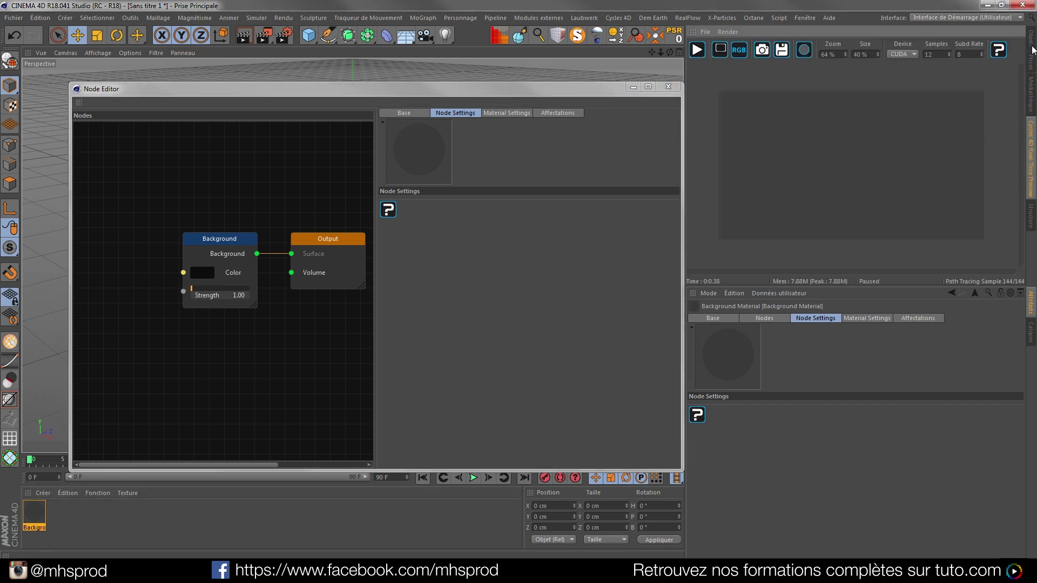
left_click(1032, 39)
Feed an Environment Texture node into the Background node's color and link its texture to the environment's HDRI Link tag.
right_click(118, 257)
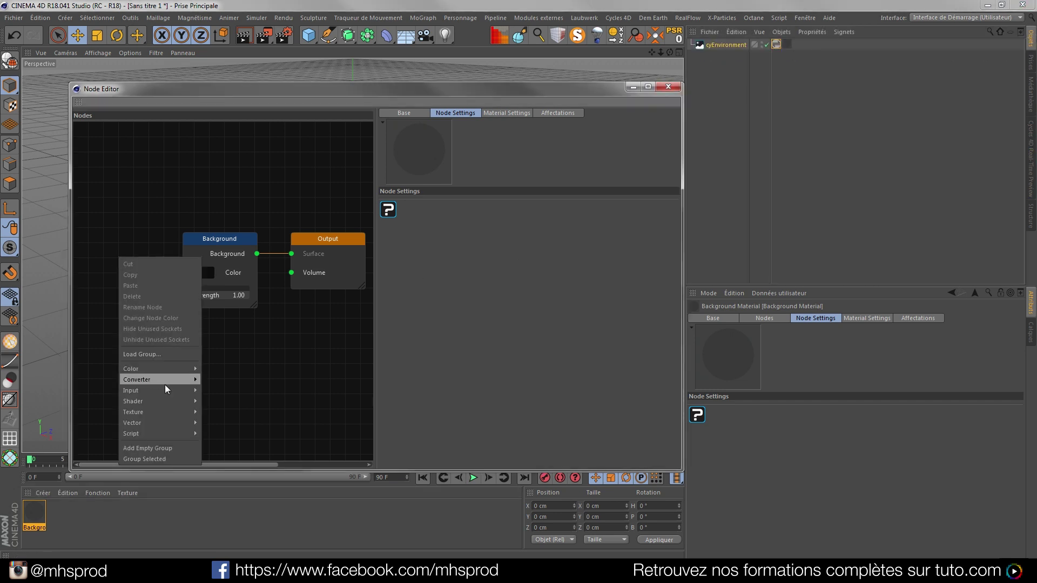
mouse_move(163, 412)
left_click(219, 432)
left_click_drag(159, 264, 183, 273)
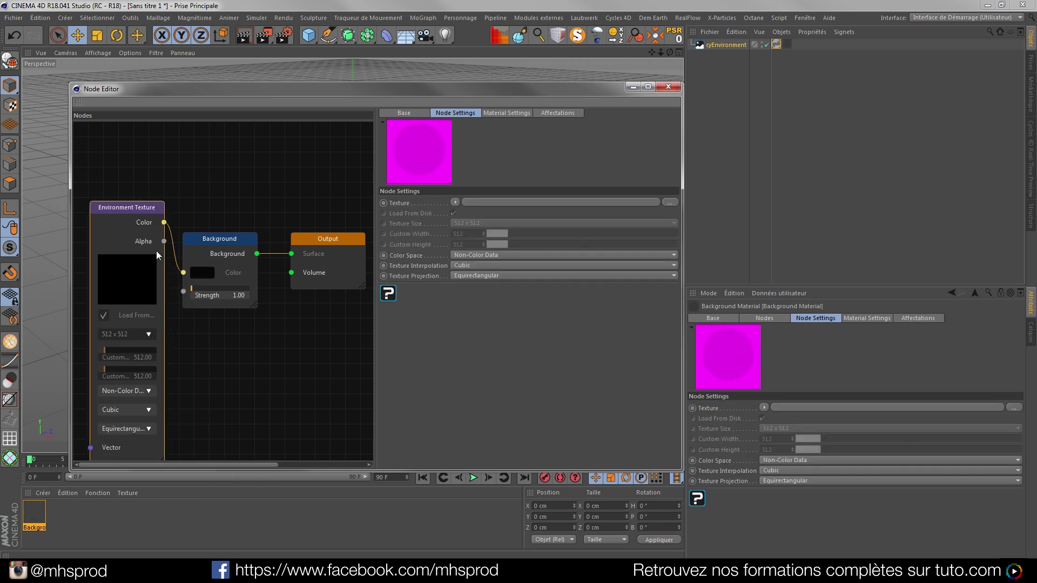
left_click_drag(401, 204, 778, 47)
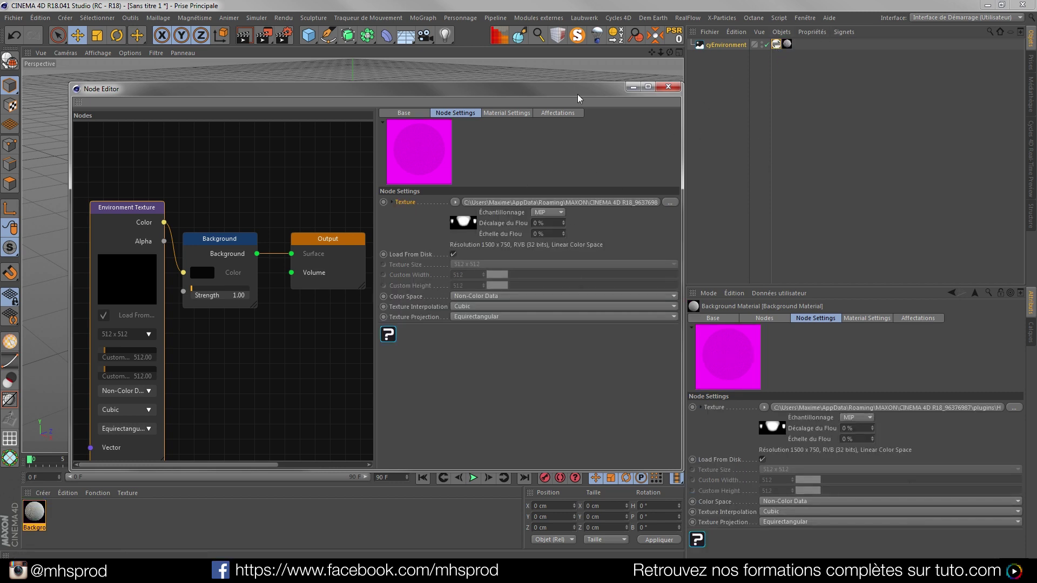
left_click(669, 87)
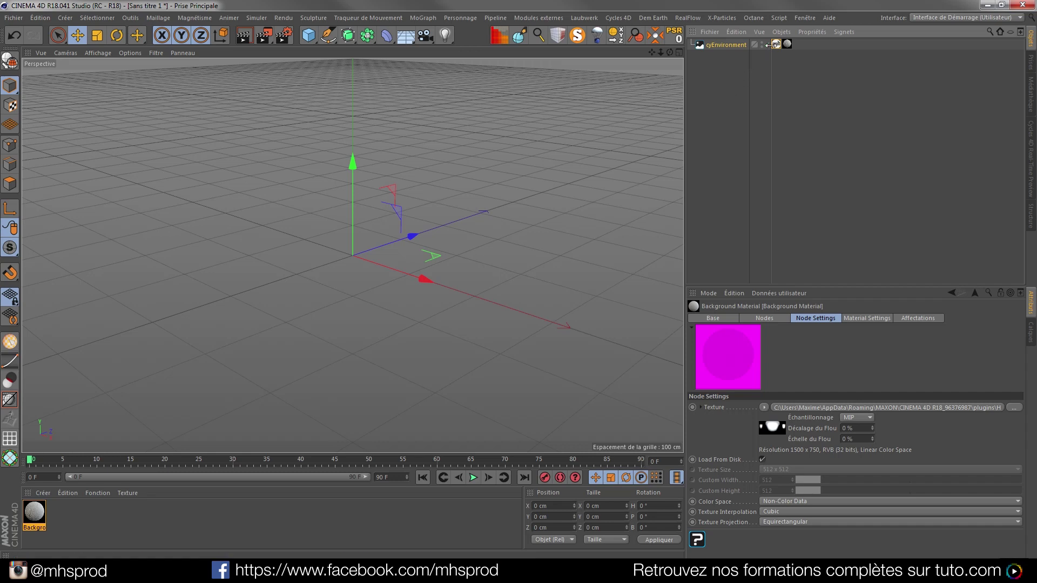
Load the Basic Studio3 HDRI from the Studio Basics pack through the HDRI Link tag and check it in the Real-Time Preview.
left_click(1032, 136)
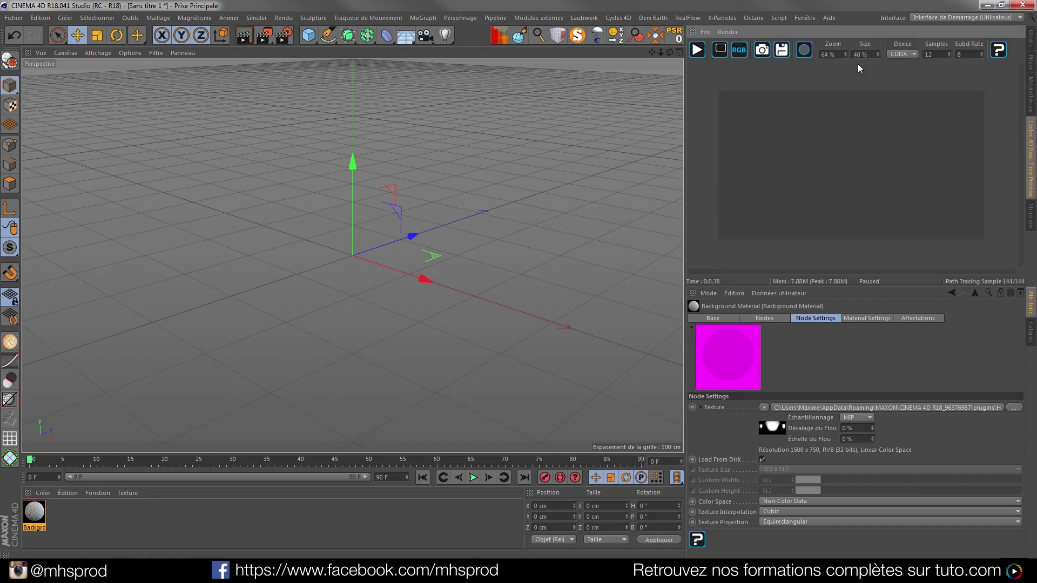
left_click(1032, 43)
left_click(776, 44)
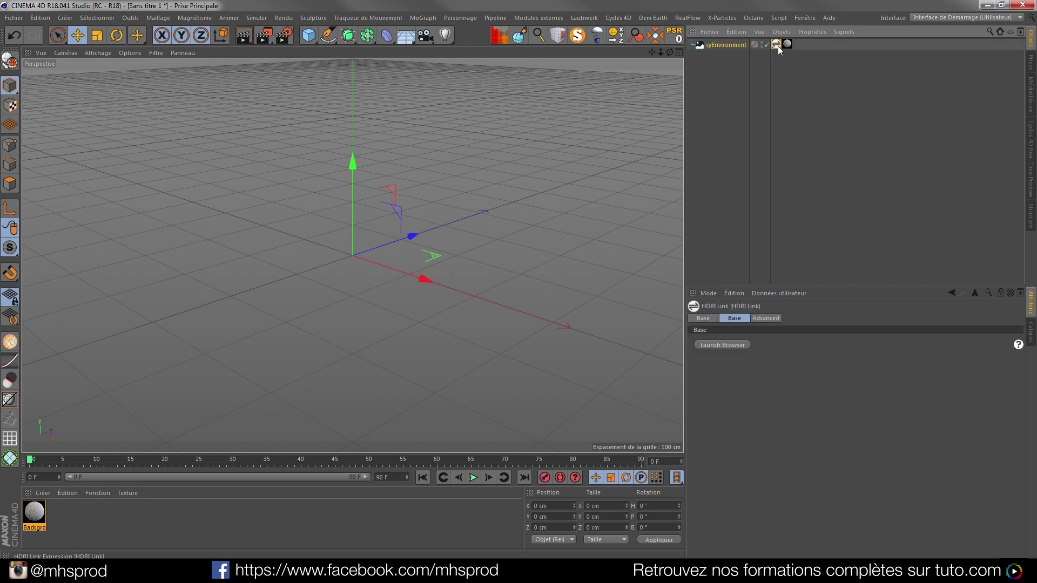
left_click(1033, 142)
left_click(738, 345)
left_click_drag(564, 170, 327, 128)
left_click(515, 196)
left_click(697, 50)
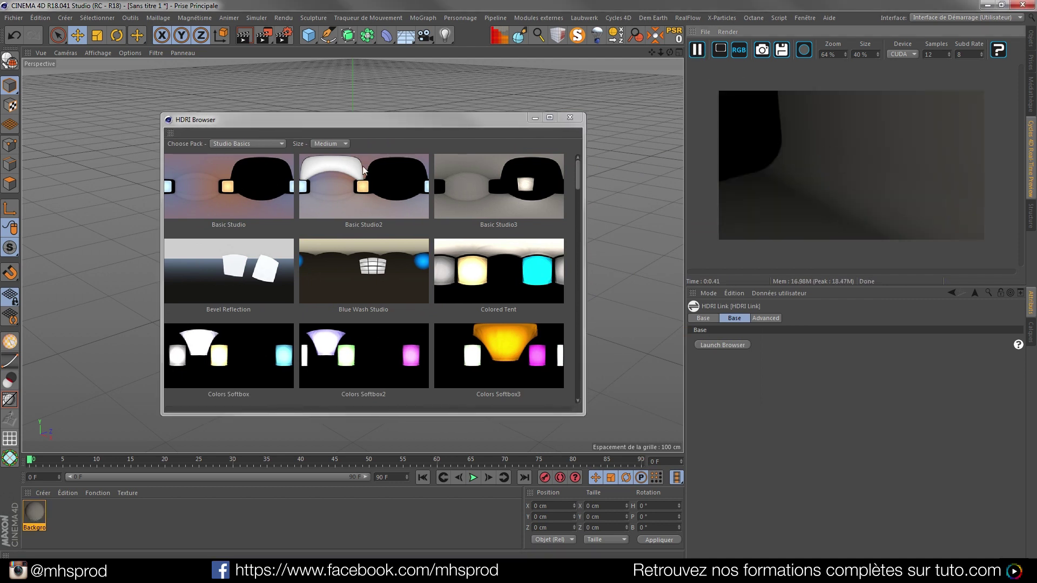
left_click(569, 119)
left_click(701, 51)
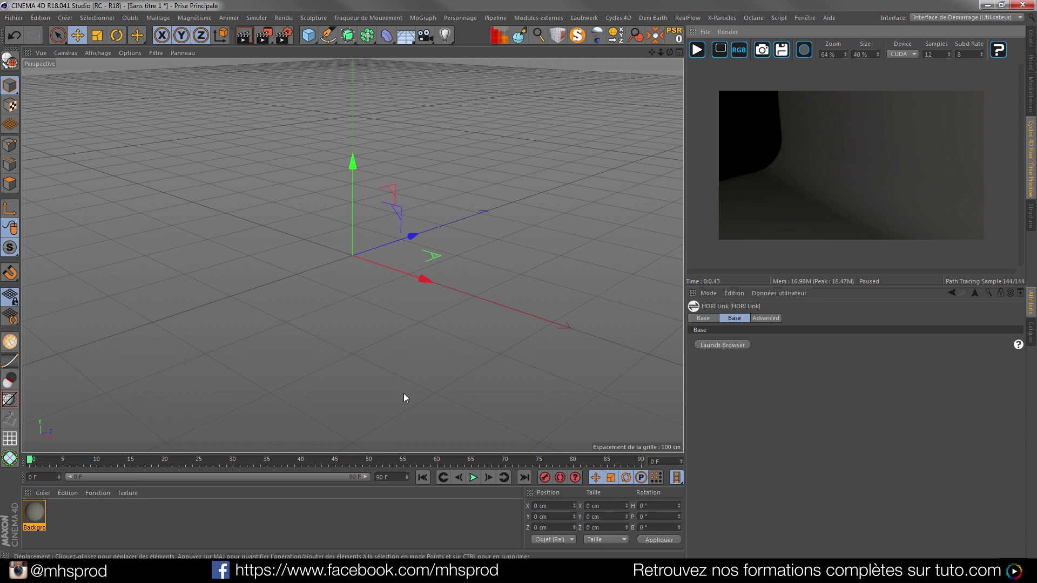
Add a plane primitive to the scene.
left_click(309, 38)
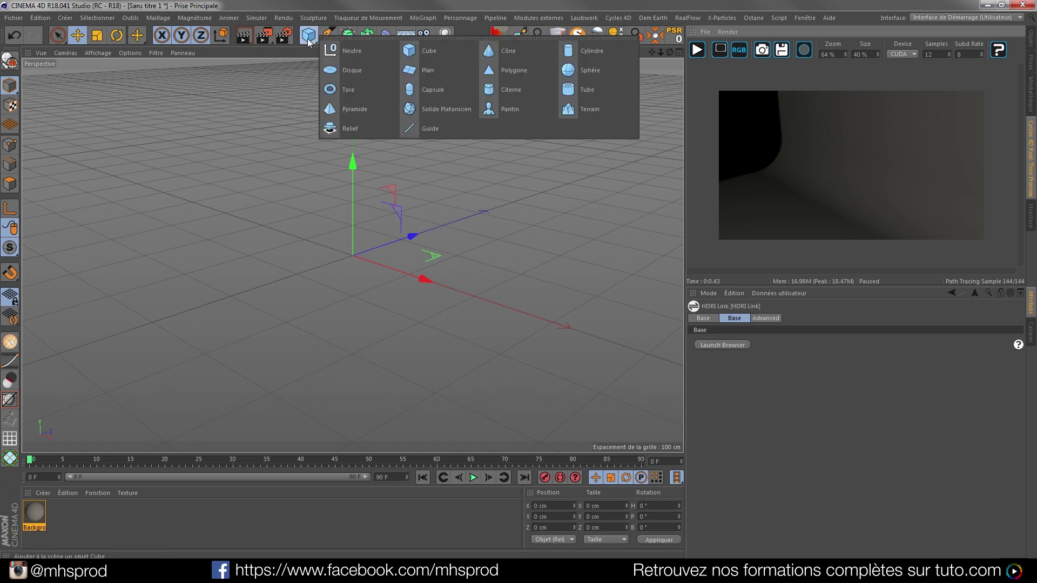
left_click(430, 73)
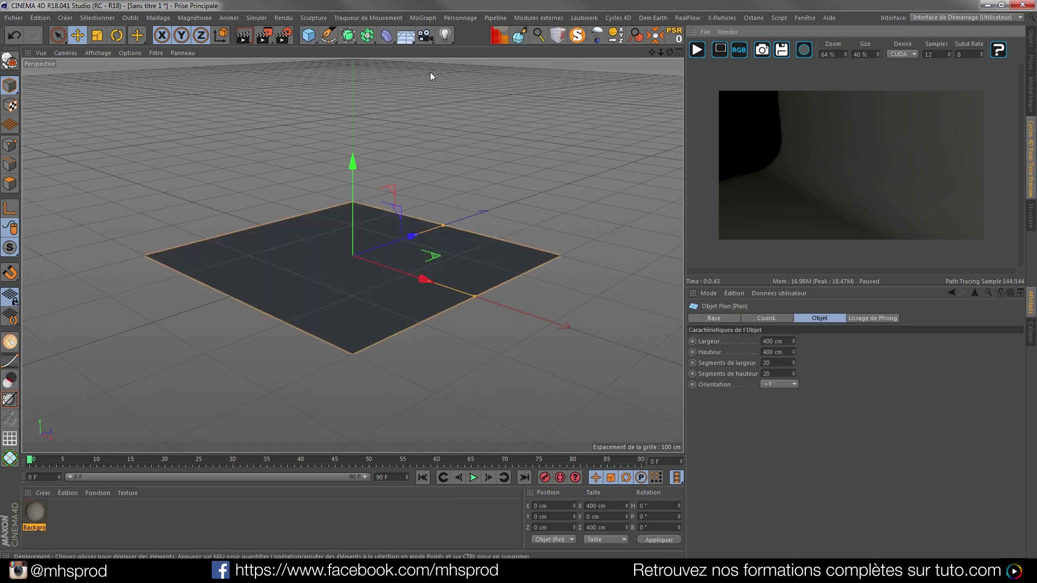
Set the plane's width and height to 1000 cm and its width and height segments to 1000 each.
double_click(776, 341)
type("1000")
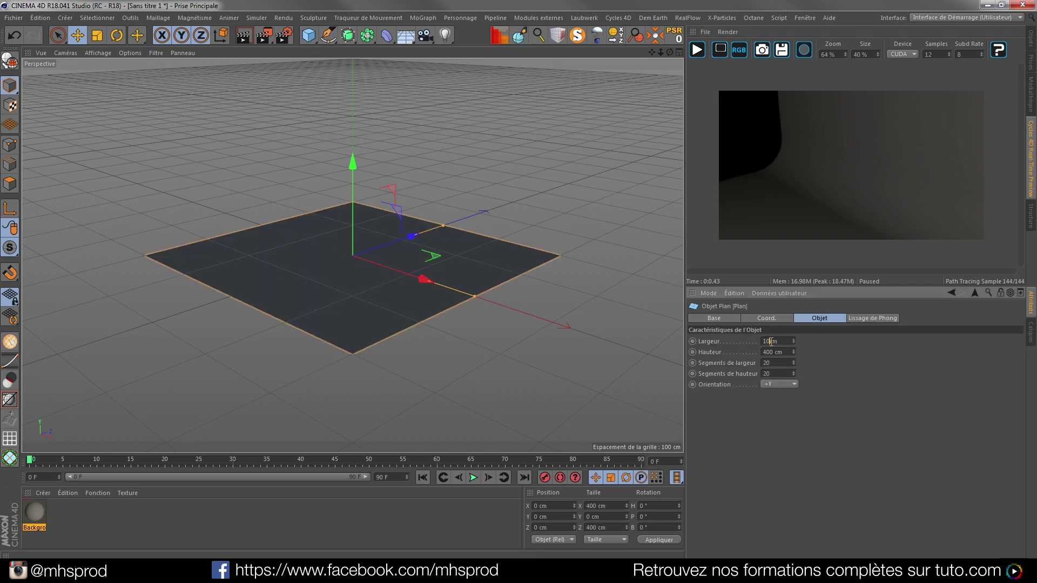
key("Tab")
type("1000")
key("Return")
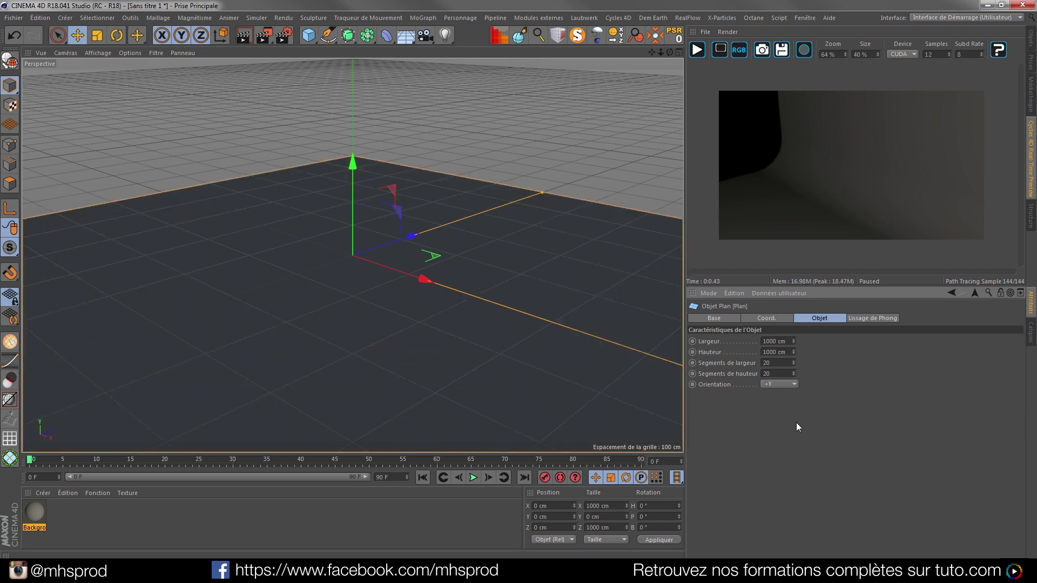
type("1000")
View the plane from a higher angle and resume the Real-Time Preview.
left_click_drag(327, 290, 319, 333, "alt")
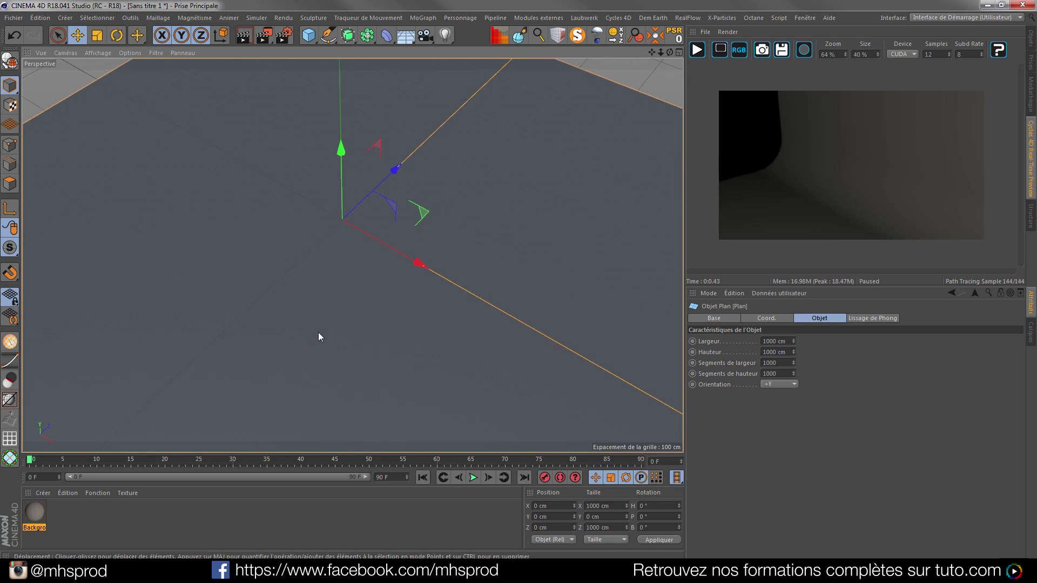
mouse_move(356, 294)
left_mouse_down("alt")
mouse_move(348, 219)
mouse_move(358, 276)
left_mouse_up("alt")
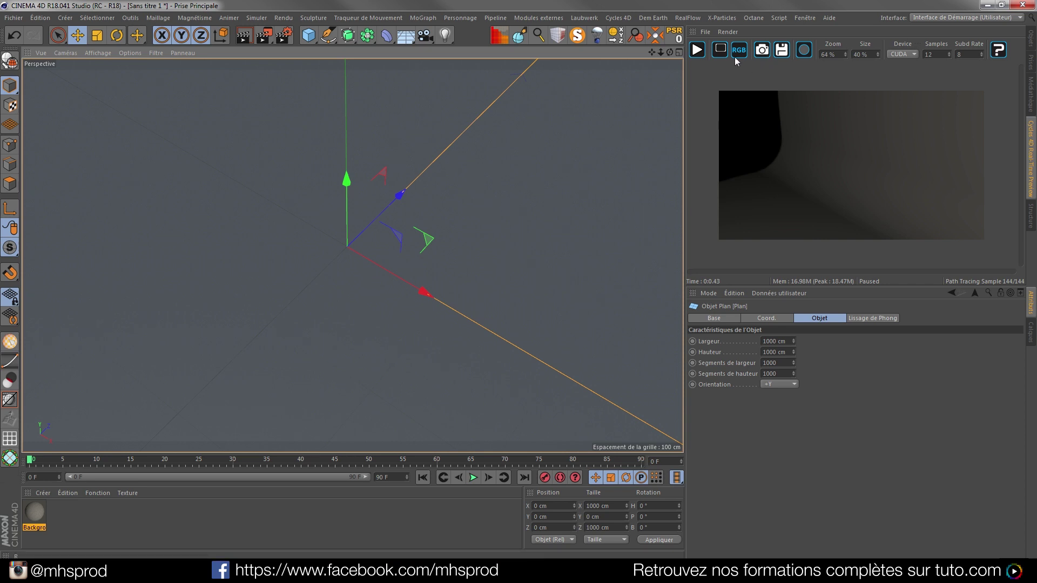
left_click(697, 50)
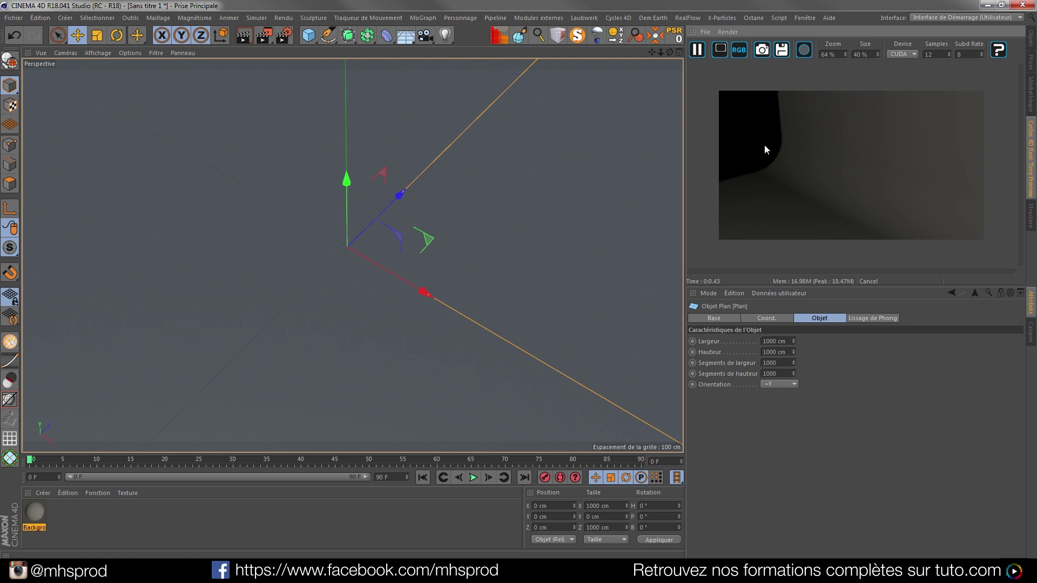
Create a Cycles 4D Object Material and apply it to the plane.
left_click(43, 494)
mouse_move(196, 414)
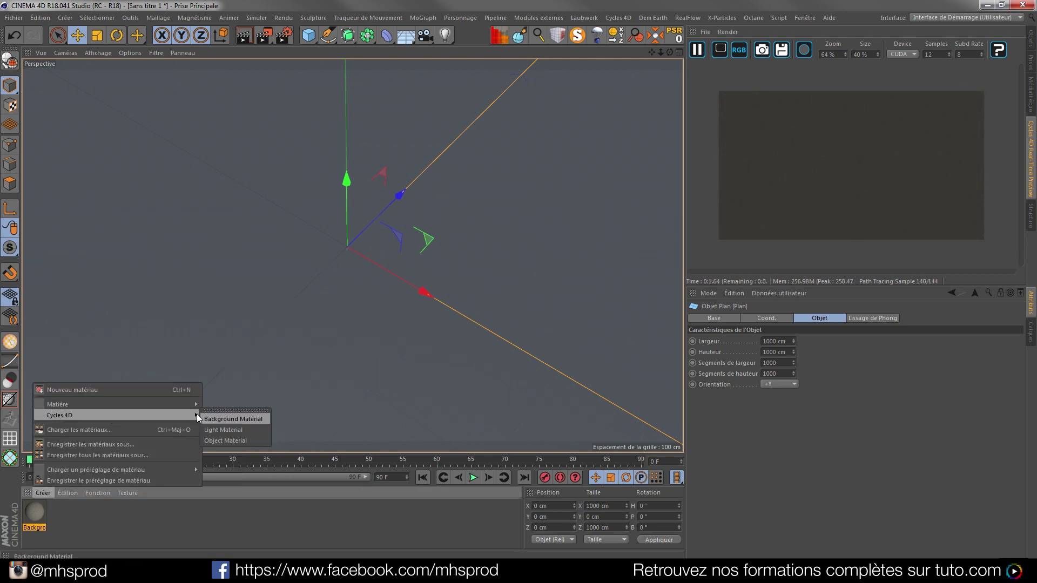
left_click(228, 439)
left_click_drag(37, 509, 310, 296)
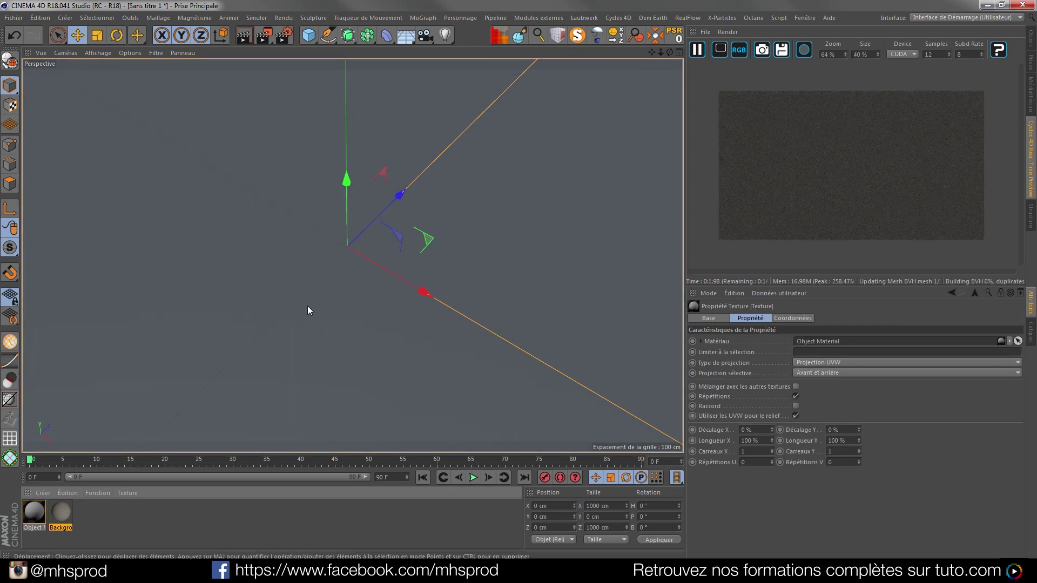
Open the Object Material in the Node Editor and enlarge the window and its node area, leaving the preview uncovered.
double_click(40, 511)
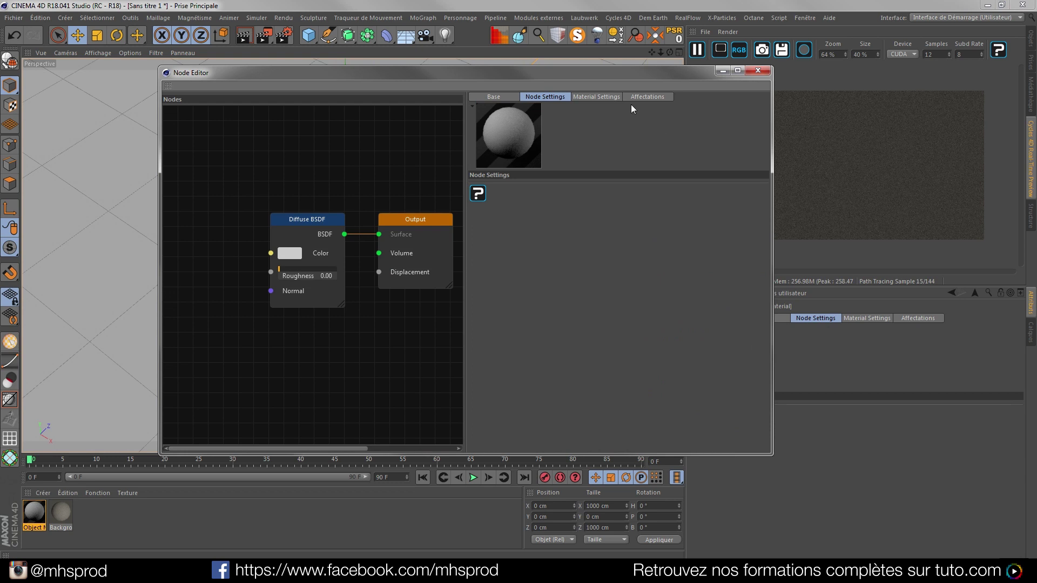
left_click_drag(510, 74, 345, 35)
left_click_drag(625, 155, 680, 155)
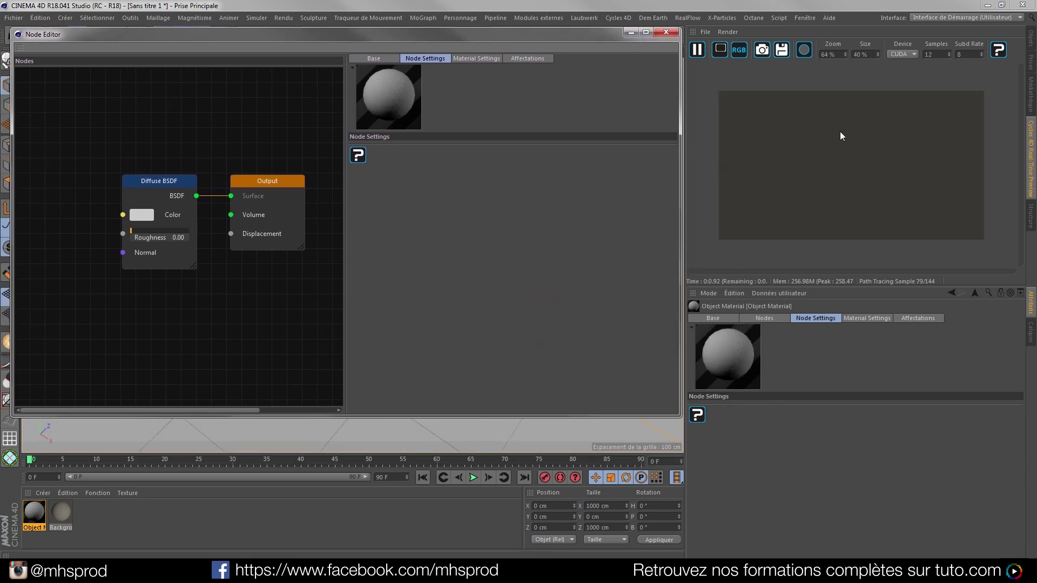
left_click(340, 423)
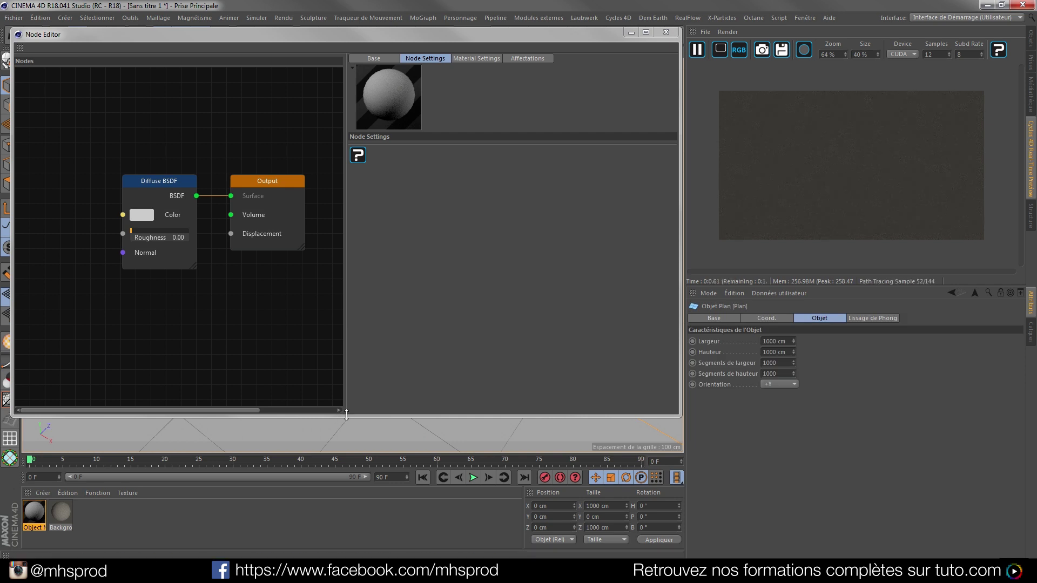
left_click_drag(350, 416, 351, 551)
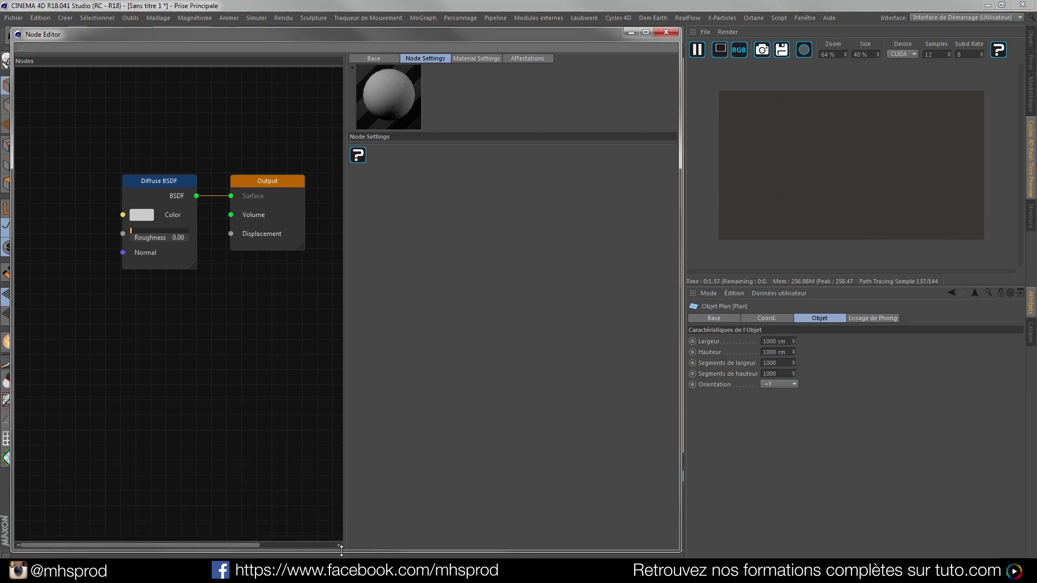
left_click_drag(346, 325, 449, 318)
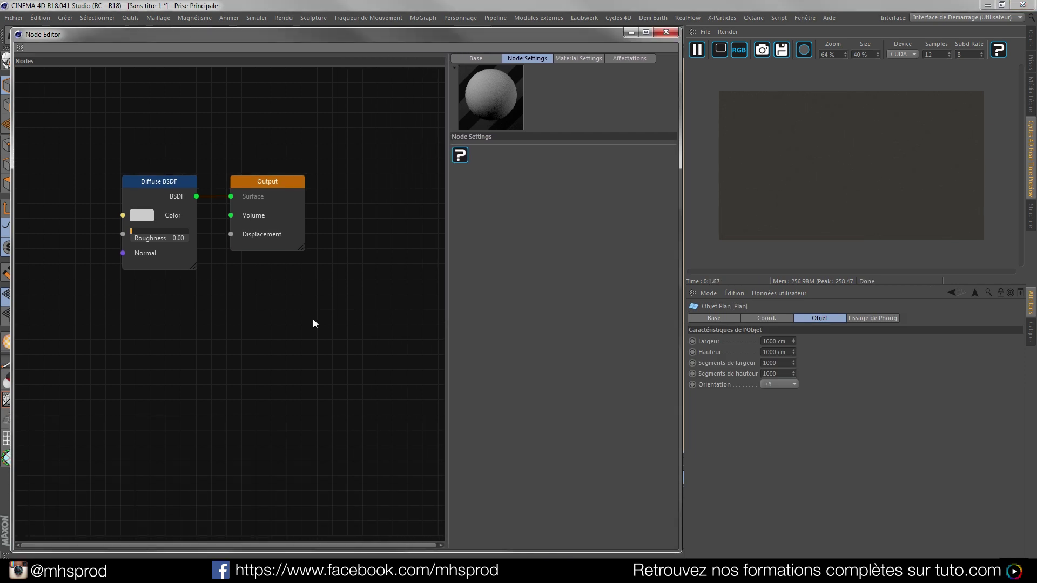
middle_click_drag(315, 322, 394, 347)
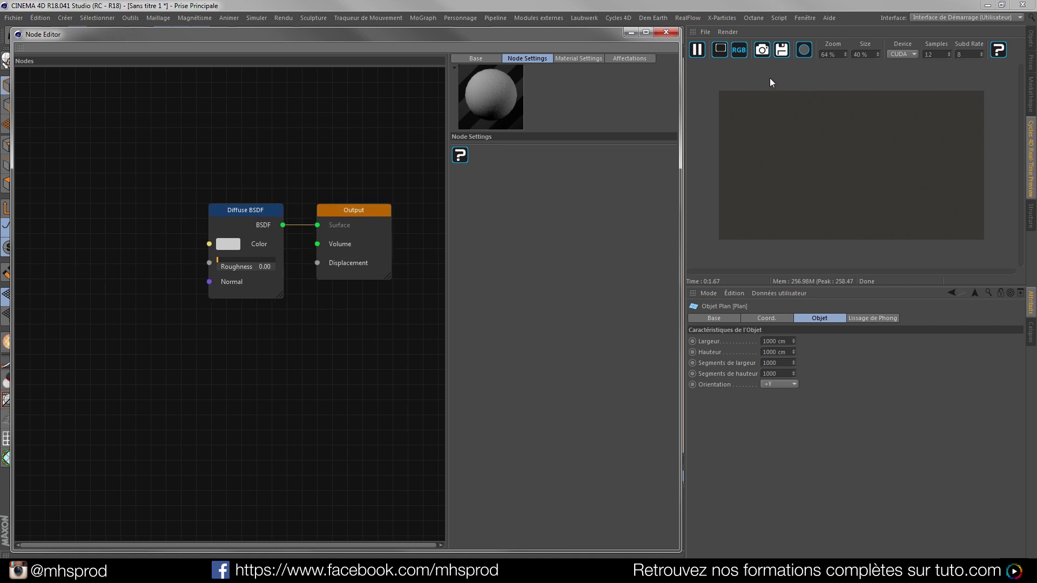
Pause the Real-Time Preview and disconnect the Diffuse BSDF from the Output node, moving it aside.
left_click(697, 50)
left_click_drag(306, 194, 296, 296, "ctrl")
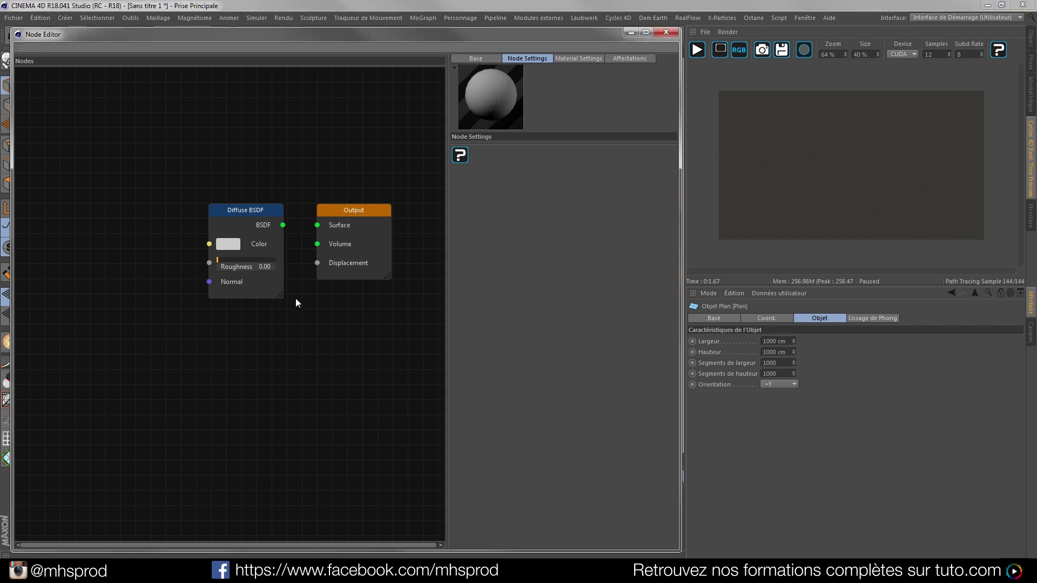
left_click_drag(267, 213, 196, 174)
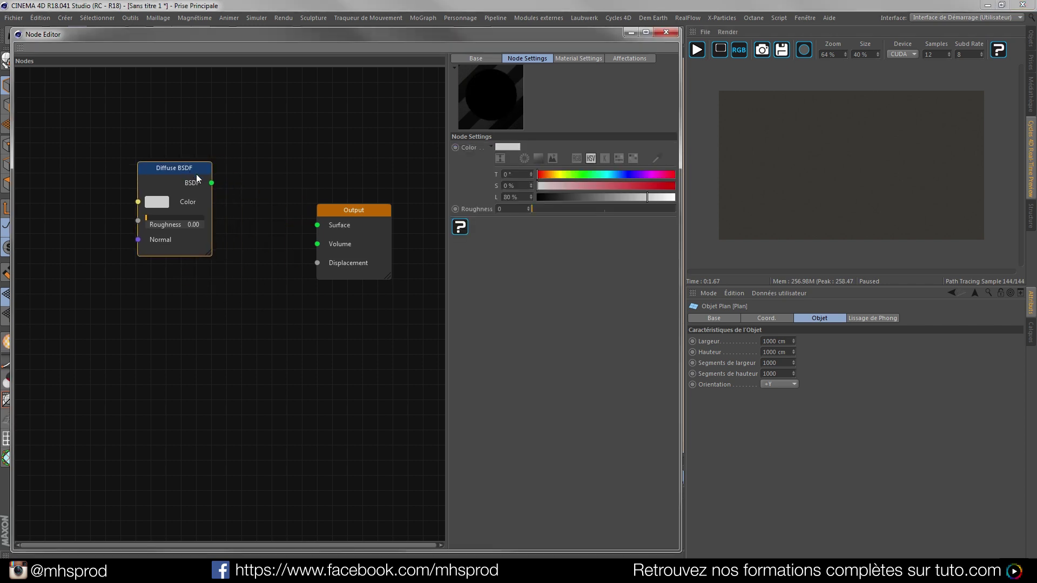
Add a Glossy BSDF shader node and place it just below the Diffuse BSDF.
right_click(162, 282)
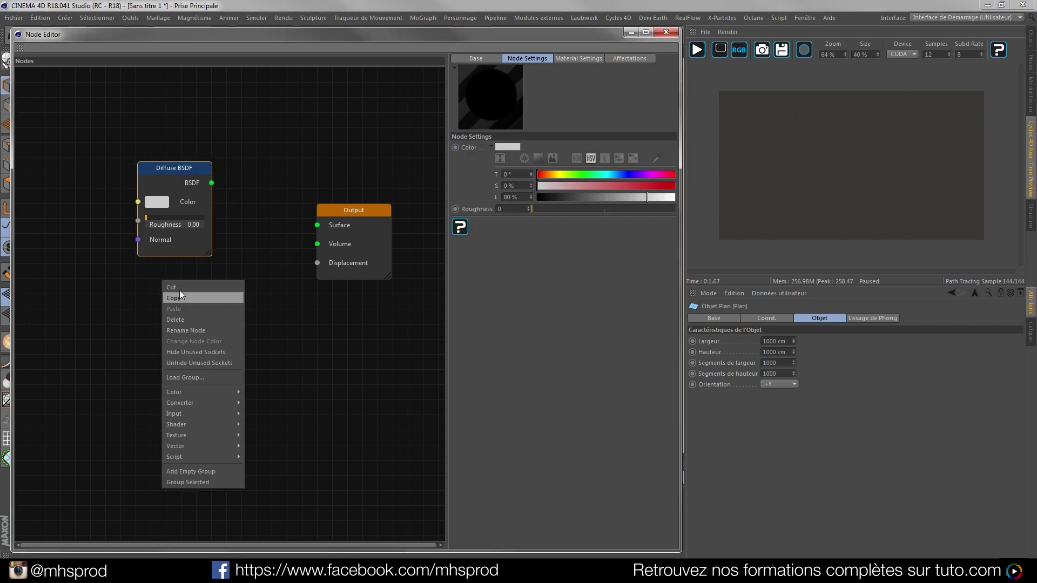
mouse_move(217, 424)
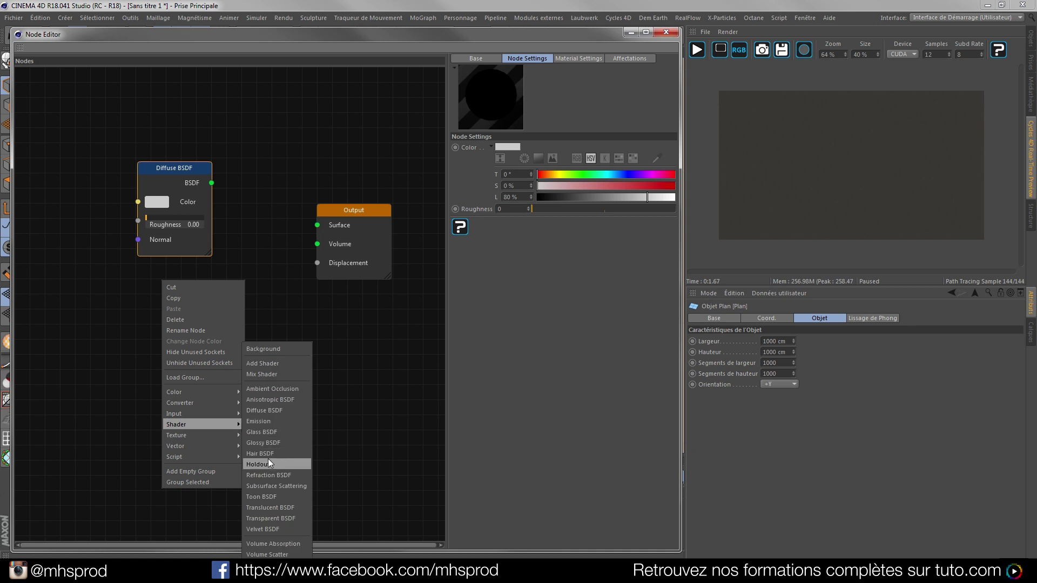
left_click(271, 442)
left_click_drag(204, 285, 176, 269)
Add a Mix Shader before the Output, feeding the Diffuse BSDF into Shader1 and the Glossy BSDF into Shader2.
right_click(248, 235)
mouse_move(283, 377)
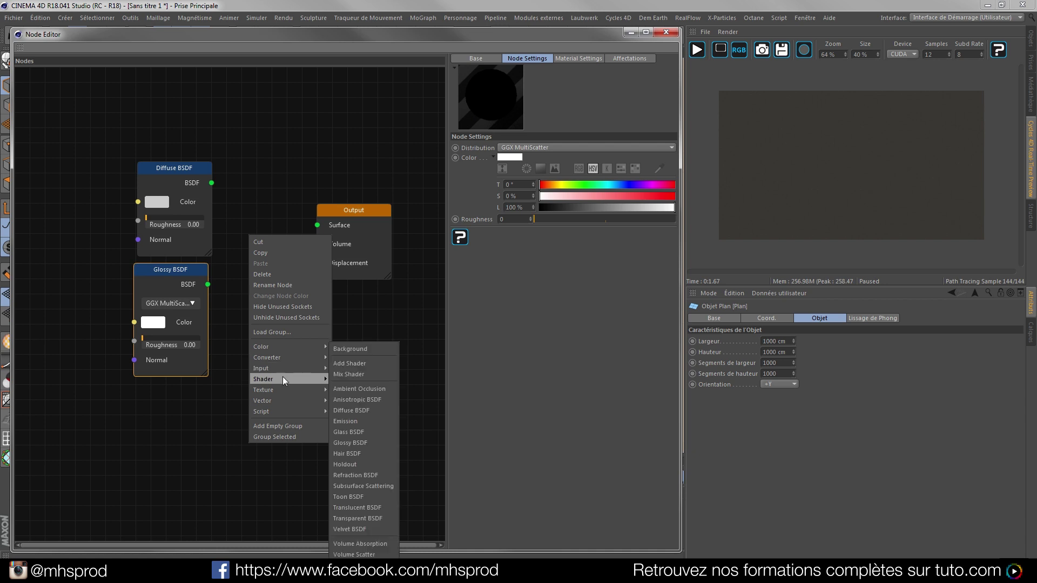
left_click(337, 375)
left_click_drag(277, 243, 254, 246)
left_click_drag(346, 212, 379, 244)
left_click_drag(186, 169, 168, 164)
left_click_drag(184, 273, 157, 265)
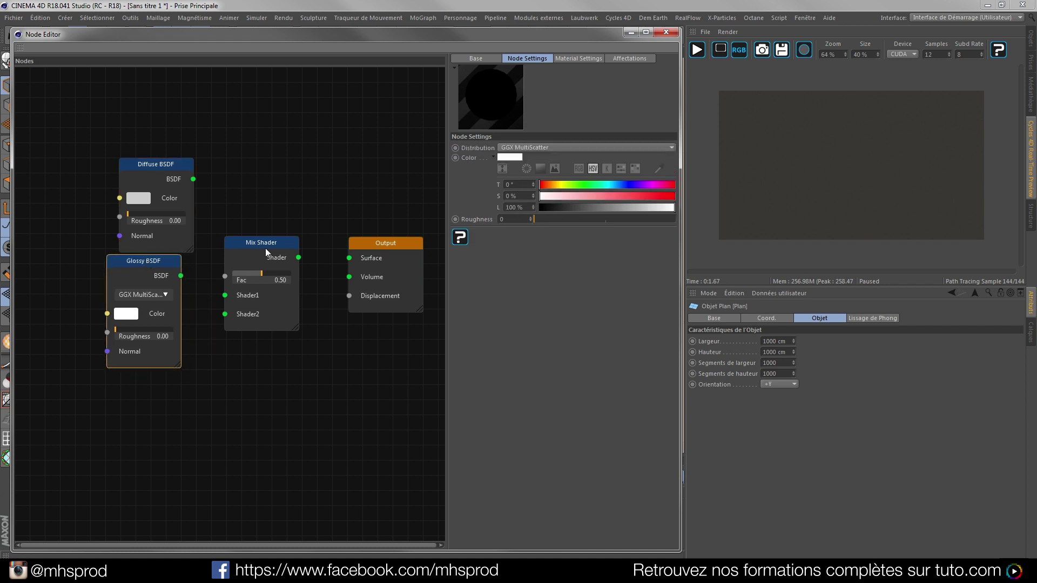
left_click_drag(265, 243, 260, 237)
left_click_drag(193, 178, 221, 290)
left_click_drag(181, 276, 222, 309)
Group the Diffuse BSDF, Glossy BSDF and Mix Shader nodes and move the group away from the Output node.
left_click_drag(275, 362, 98, 114)
right_click(275, 238)
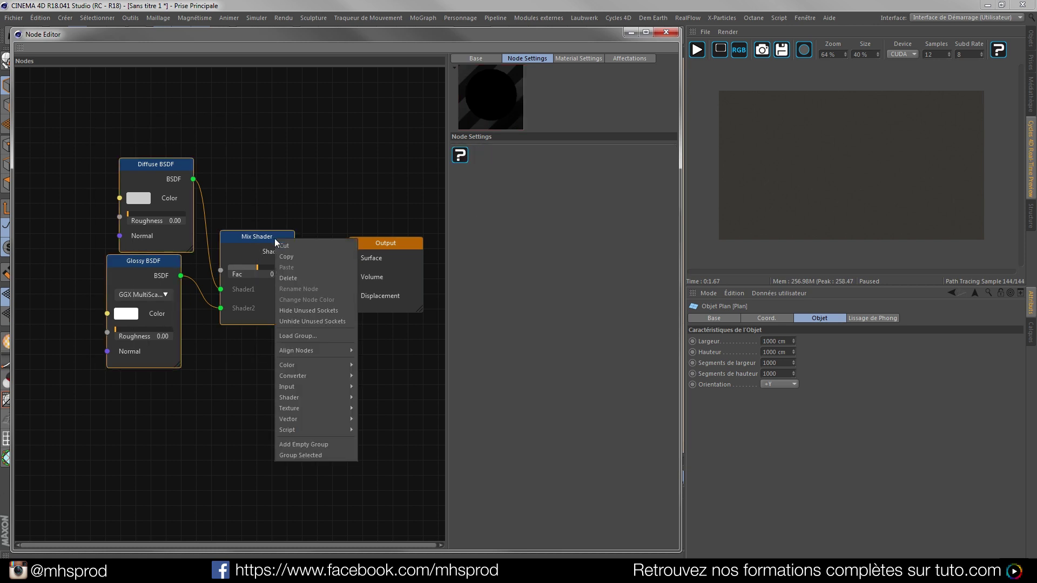
left_click(301, 455)
left_click_drag(319, 246, 210, 223)
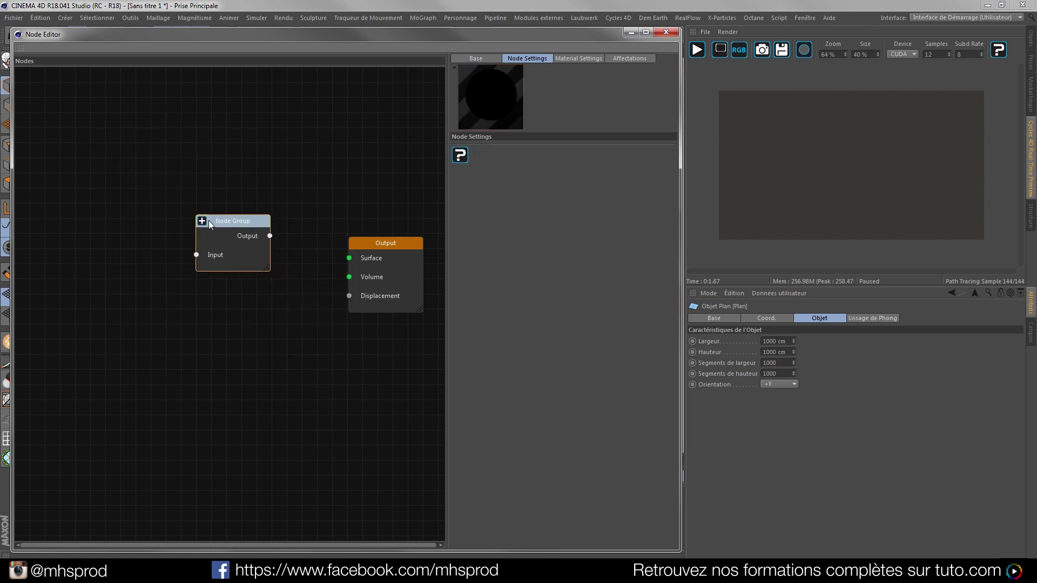
Inside the node group, connect the Mix Shader's result to the group's output and return to the main graph.
left_click(201, 221)
middle_click_drag(334, 362, 223, 353)
left_click_drag(309, 250, 372, 309)
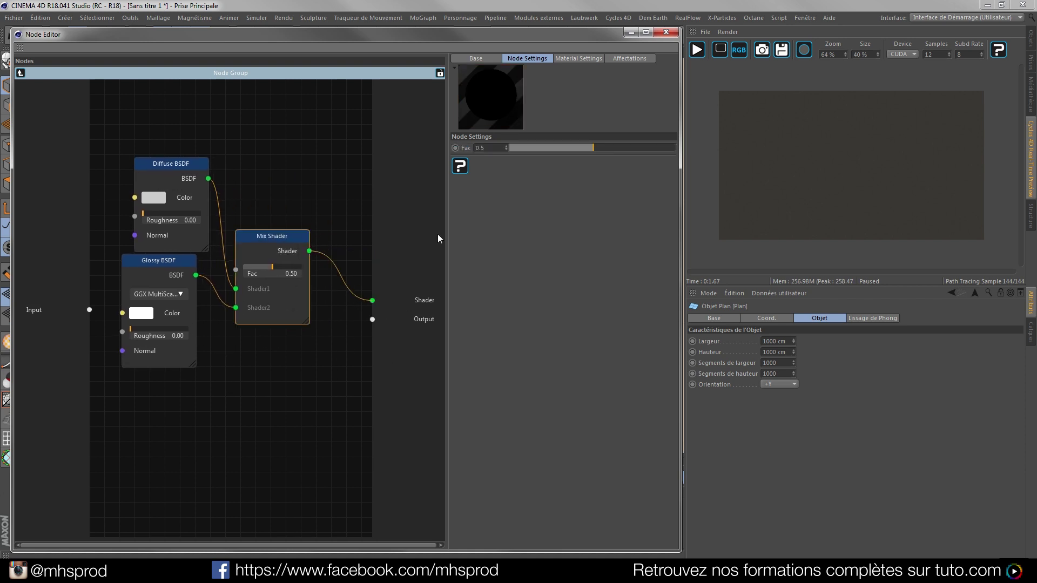
left_click(20, 73)
Duplicate the node group and arrange the two groups one above the other.
left_click_drag(229, 223, 227, 306, "ctrl")
left_click_drag(232, 227, 215, 217)
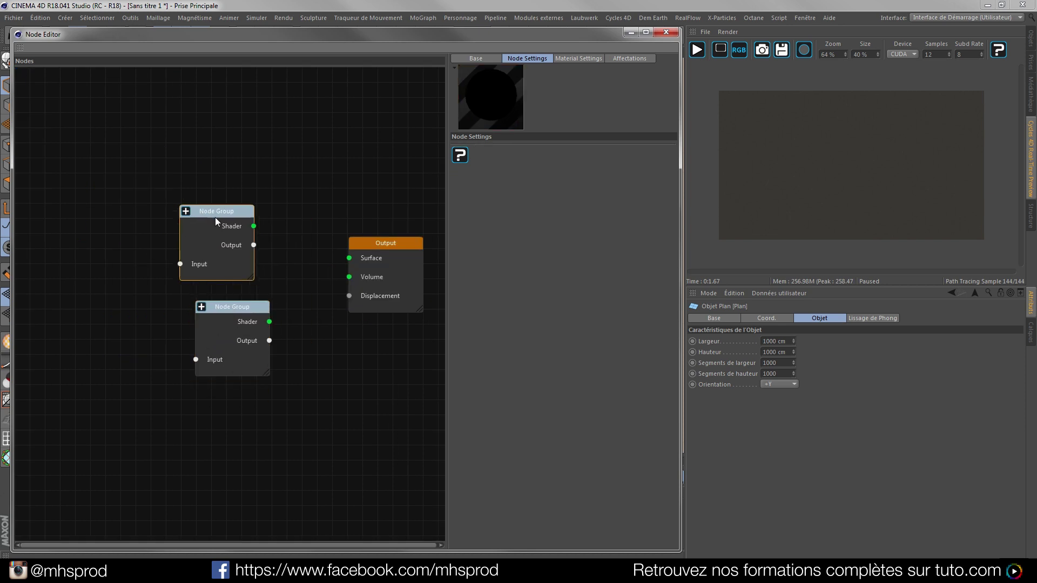
left_click_drag(230, 305, 202, 300)
In the lower node group, darken the Diffuse BSDF and Glossy BSDF colors to 17% lightness each.
left_click(173, 299)
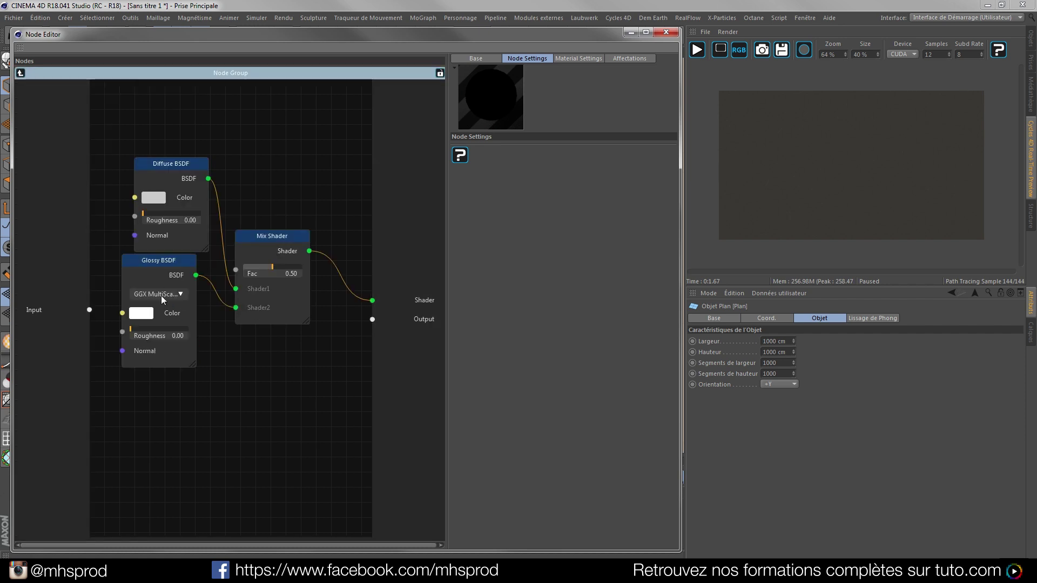
left_click(155, 199)
left_click_drag(158, 220, 133, 221)
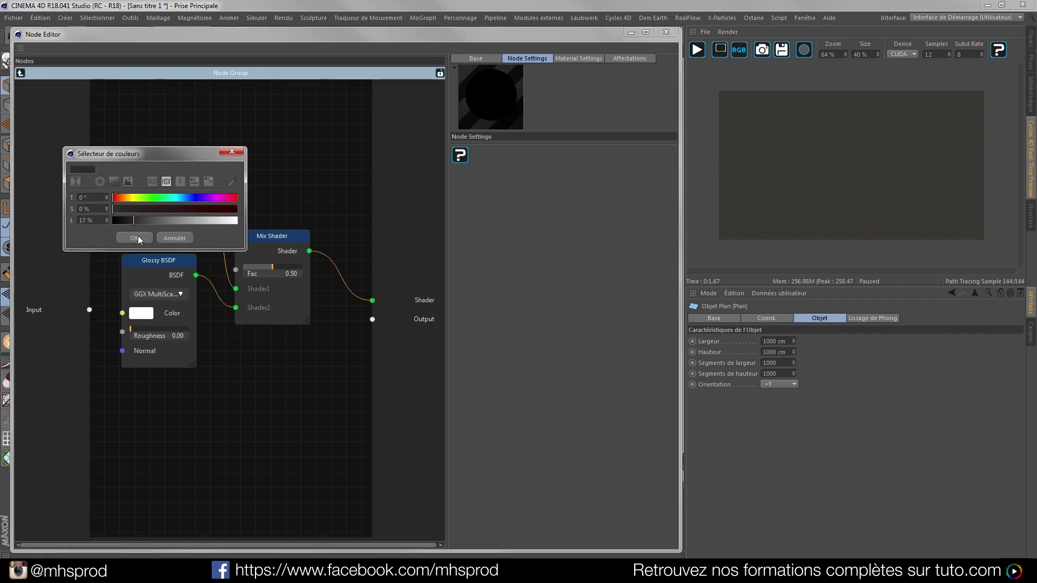
left_click(135, 237)
left_click(143, 314)
left_click_drag(134, 333, 124, 336)
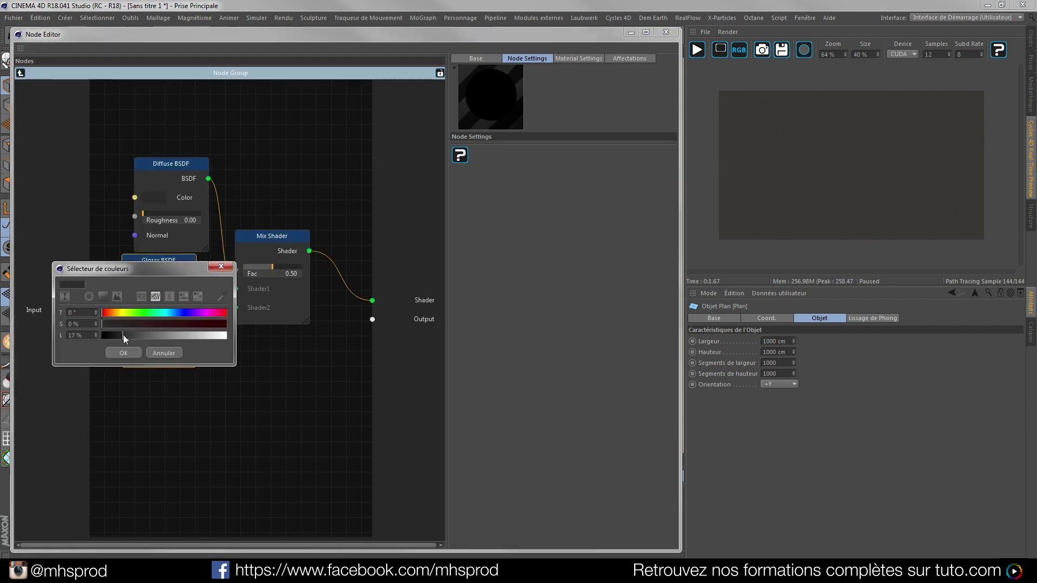
left_click(123, 353)
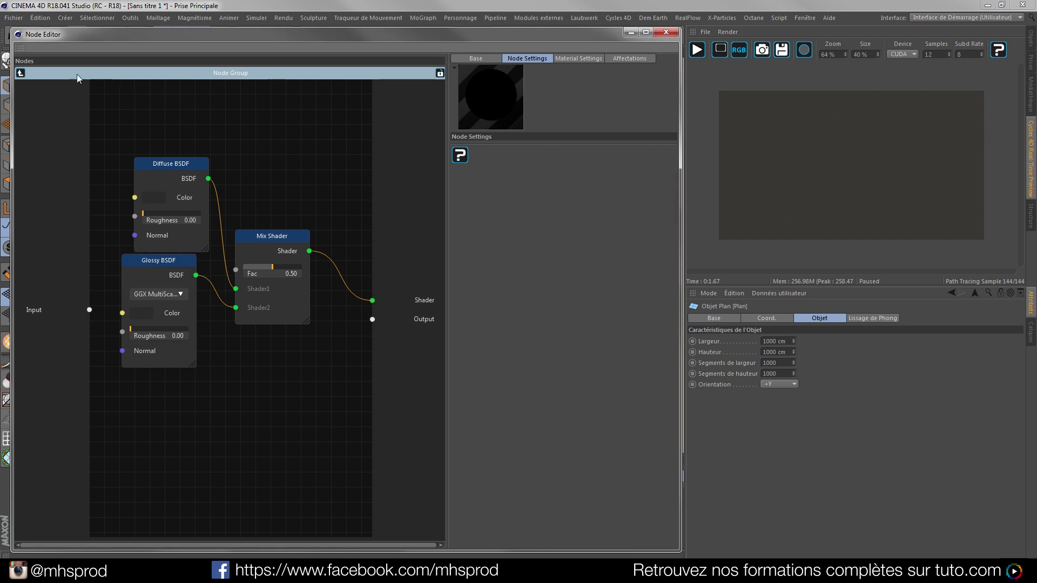
left_click(21, 73)
Add a Mix Shader combining the upper group in Shader1 and the lower group in Shader2, feeding the Output's Surface.
left_click_drag(219, 215, 205, 209)
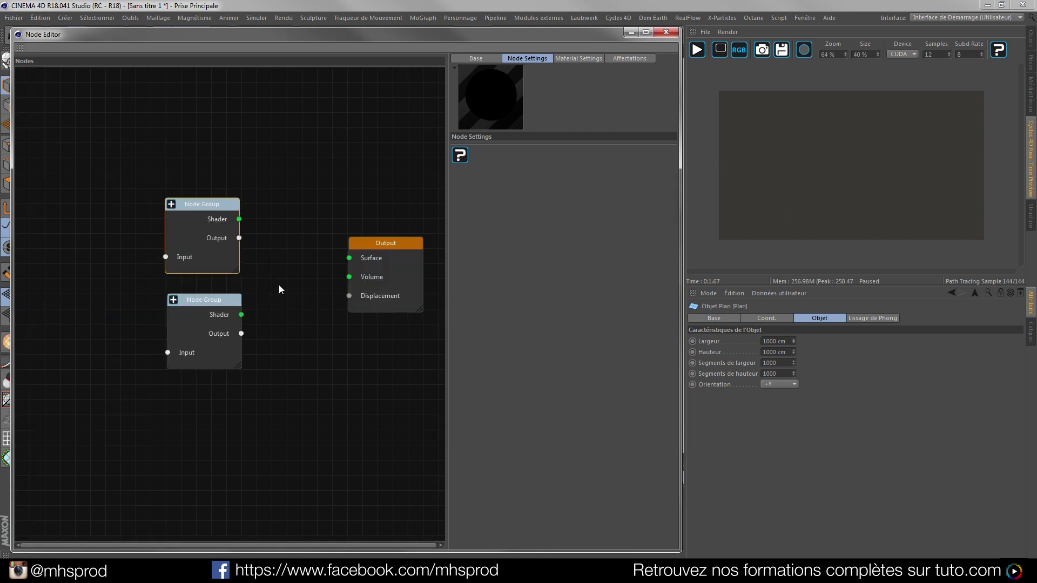
right_click(279, 284)
mouse_move(341, 442)
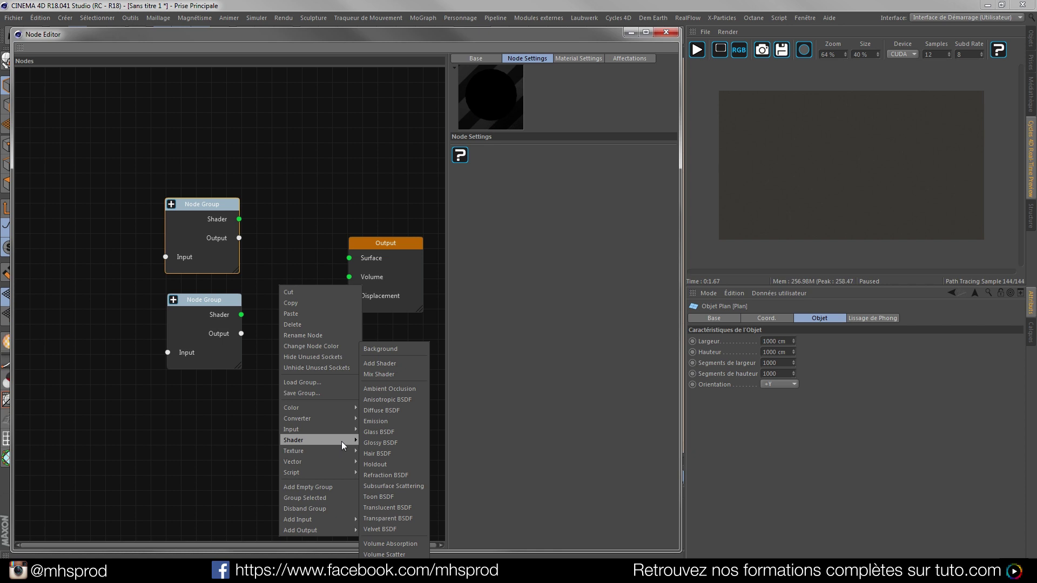
left_click(384, 375)
left_click_drag(315, 289, 358, 265)
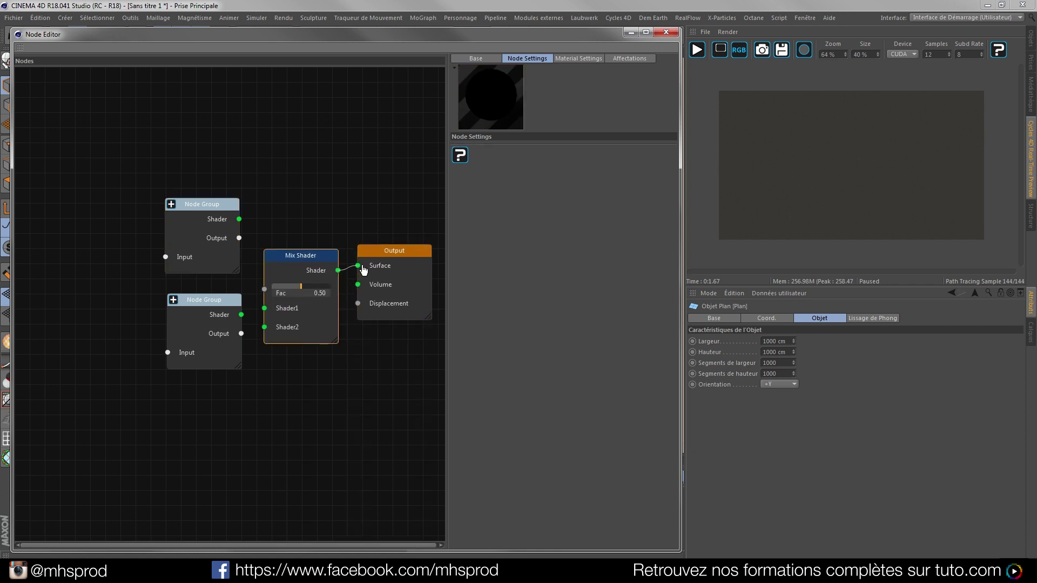
left_click_drag(239, 219, 264, 326)
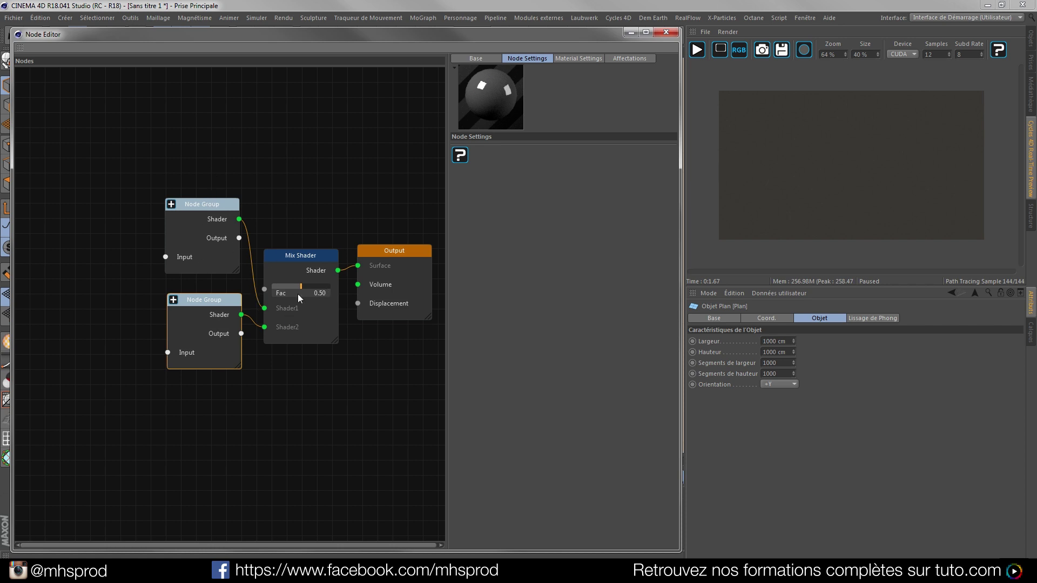
left_click_drag(208, 301, 199, 328)
left_click_drag(201, 211, 184, 234)
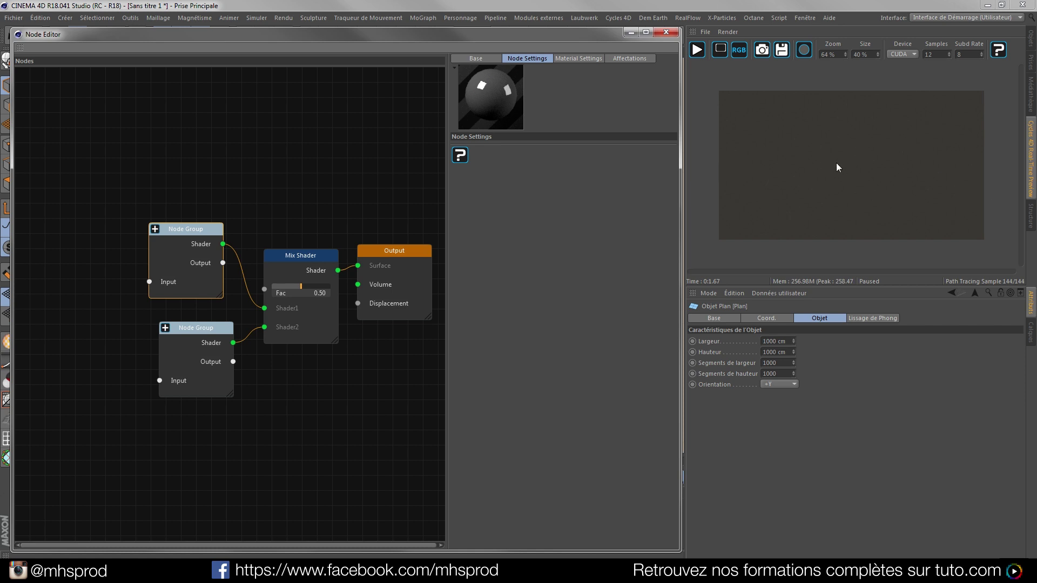
left_click_drag(196, 233, 205, 250)
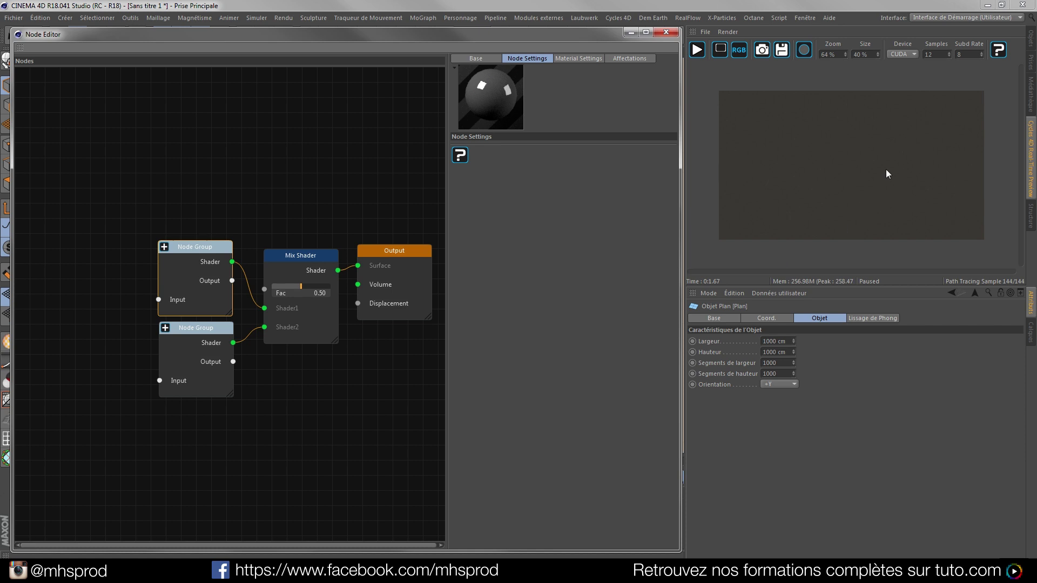
Add an Image Texture node and place it below and beside the two node groups.
right_click(112, 412)
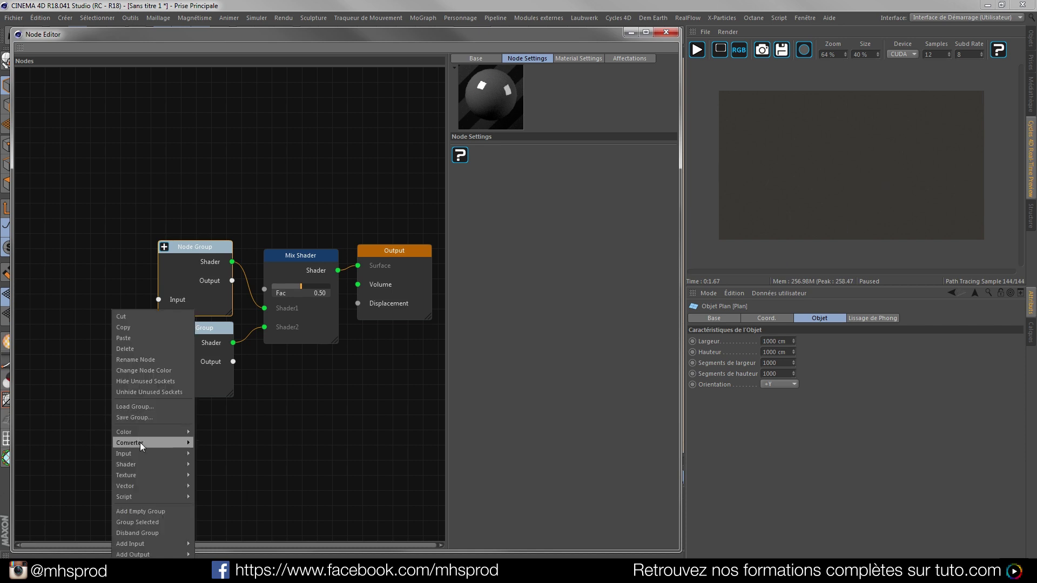
mouse_move(146, 474)
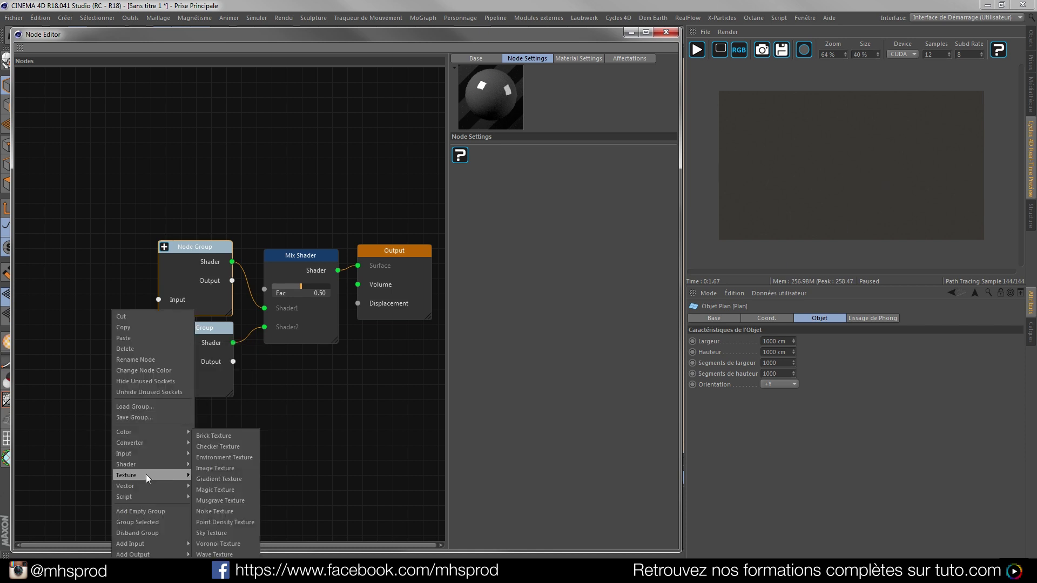
left_click(206, 468)
left_click_drag(132, 404, 99, 373)
Load Techit-BM-030 from the Techit Pack folder into the Image Texture node without copying it to the project.
left_click(528, 148)
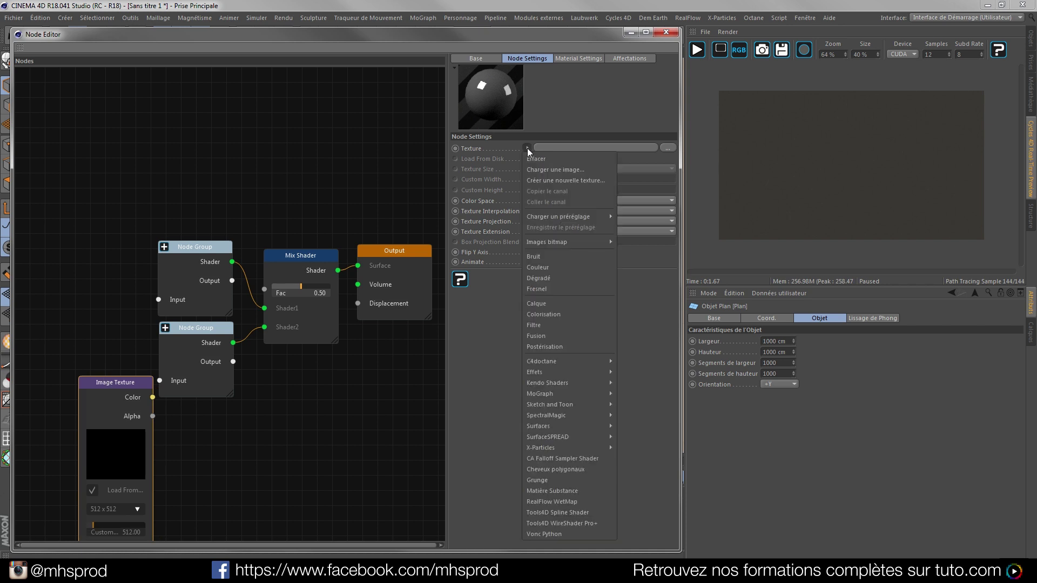
left_click(550, 167)
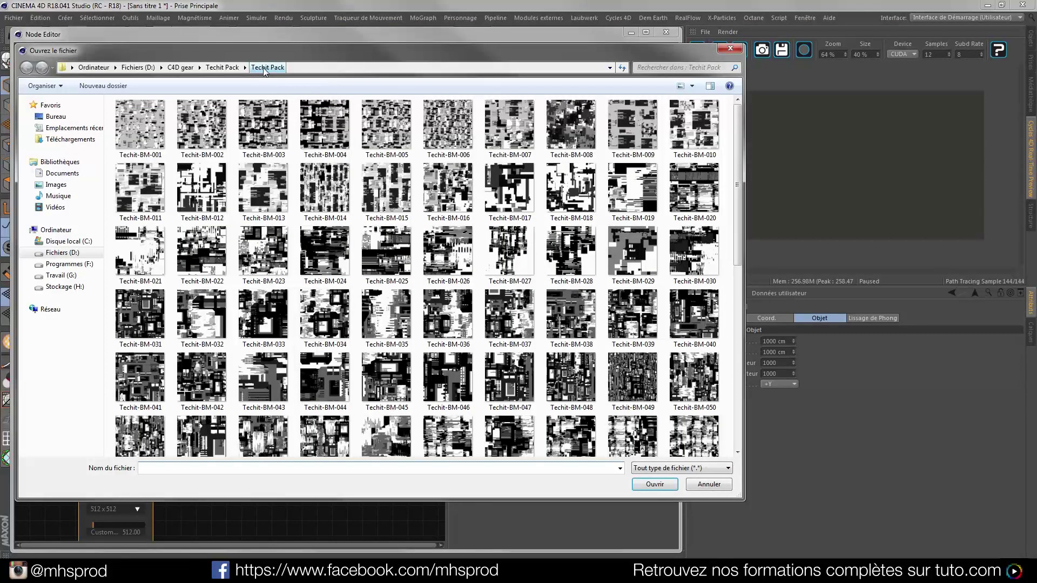
left_click_drag(739, 153, 724, 259)
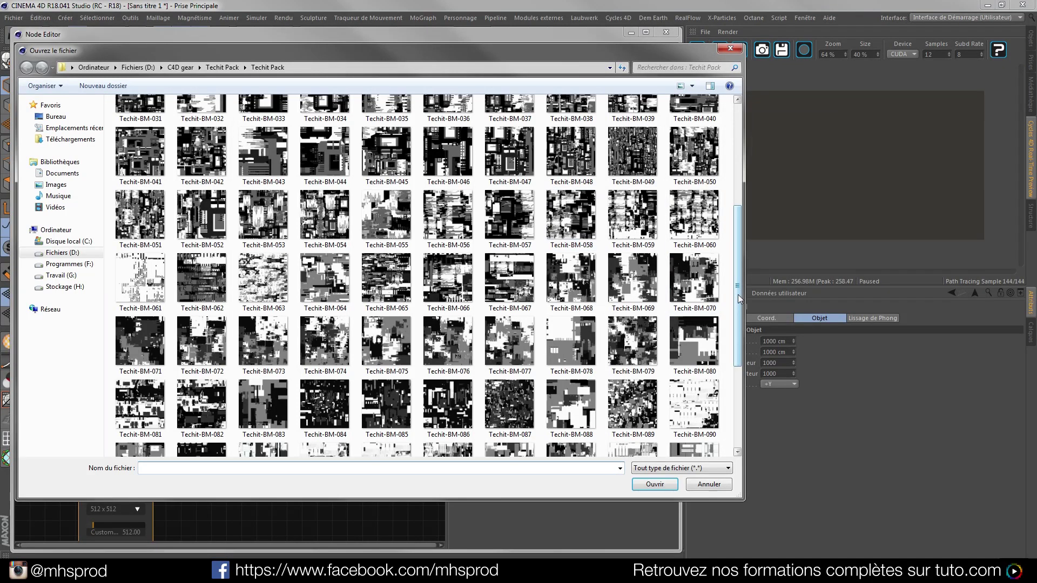
left_click_drag(740, 319, 731, 388)
scroll(718, 352, "up", 3)
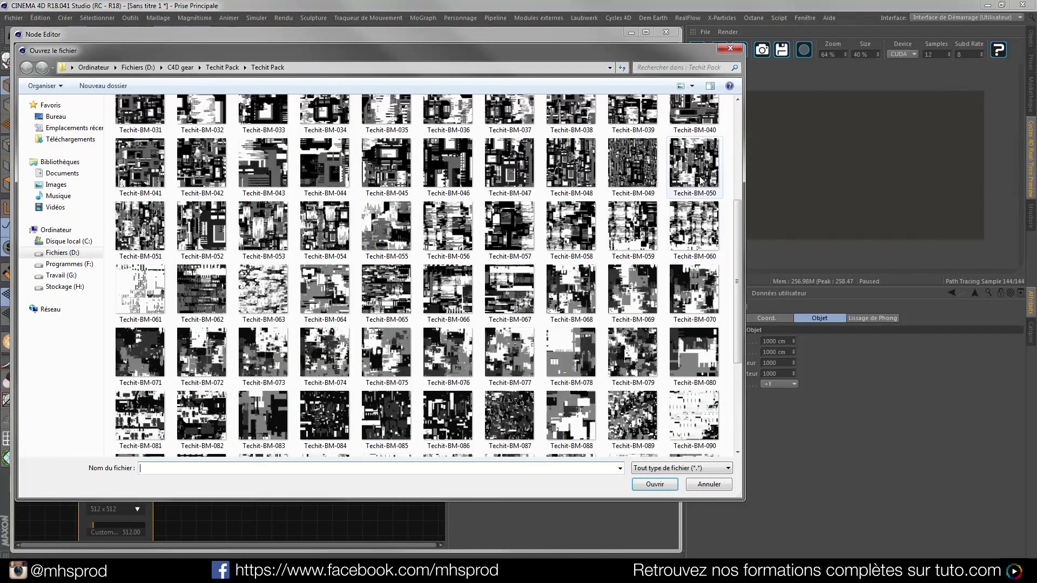
left_click_drag(739, 239, 739, 183)
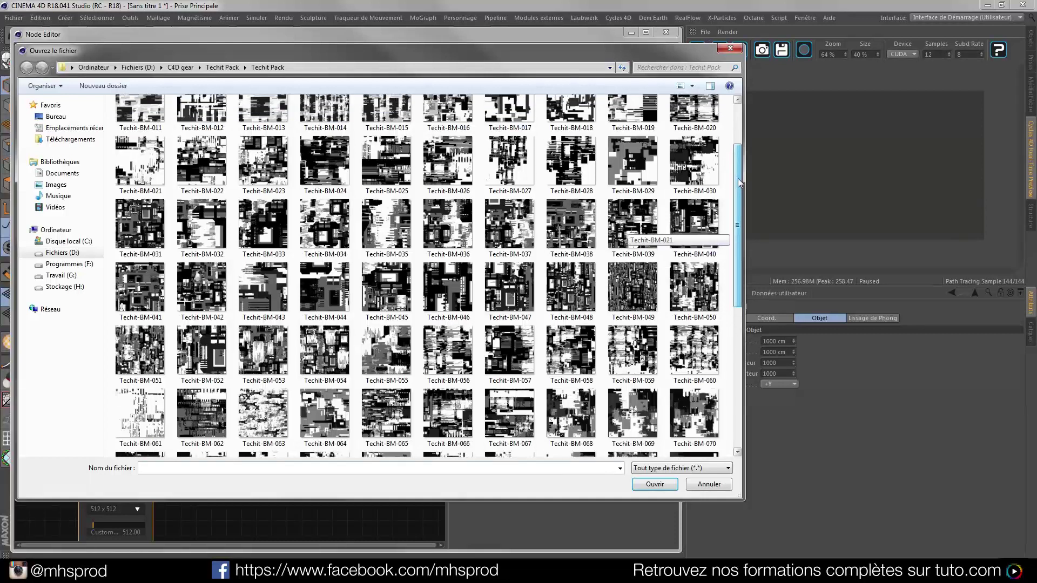
left_click(711, 169)
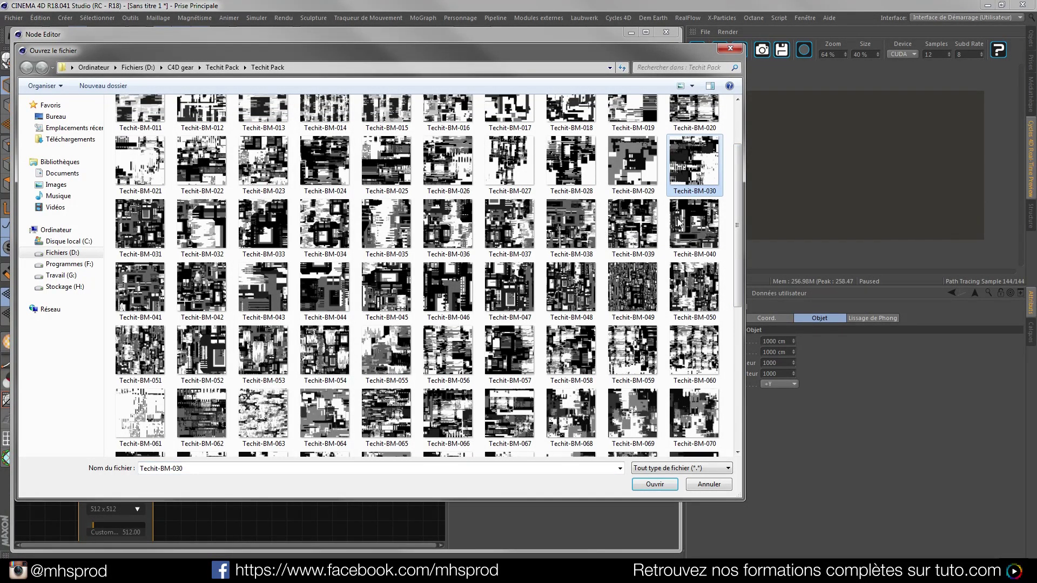
left_click(654, 484)
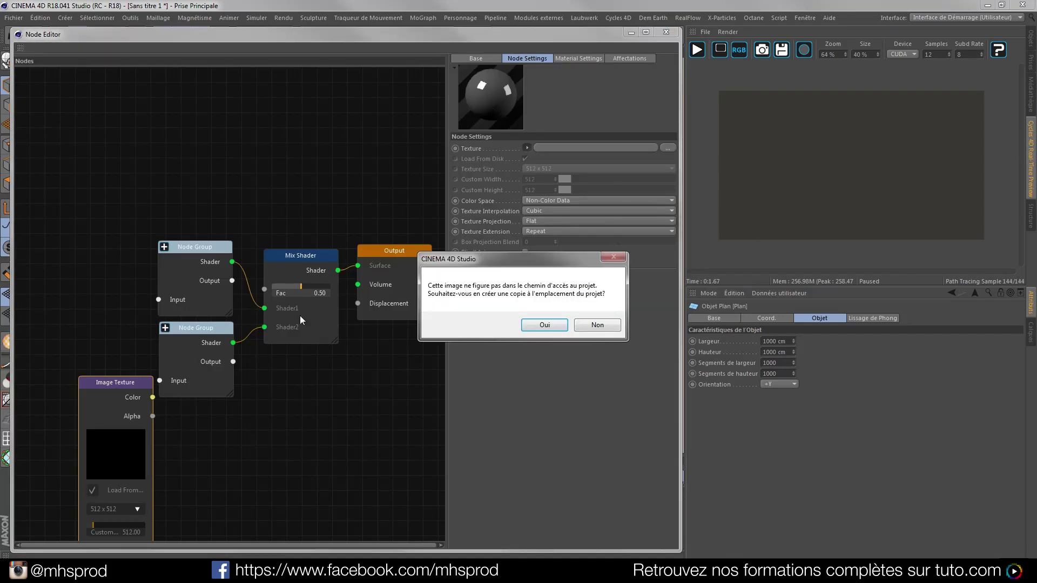
left_click(597, 325)
left_click_drag(112, 381, 95, 375)
Add a Math node set to Multiply and feed the Image Texture's Color into its Value1.
right_click(216, 449)
mouse_move(258, 474)
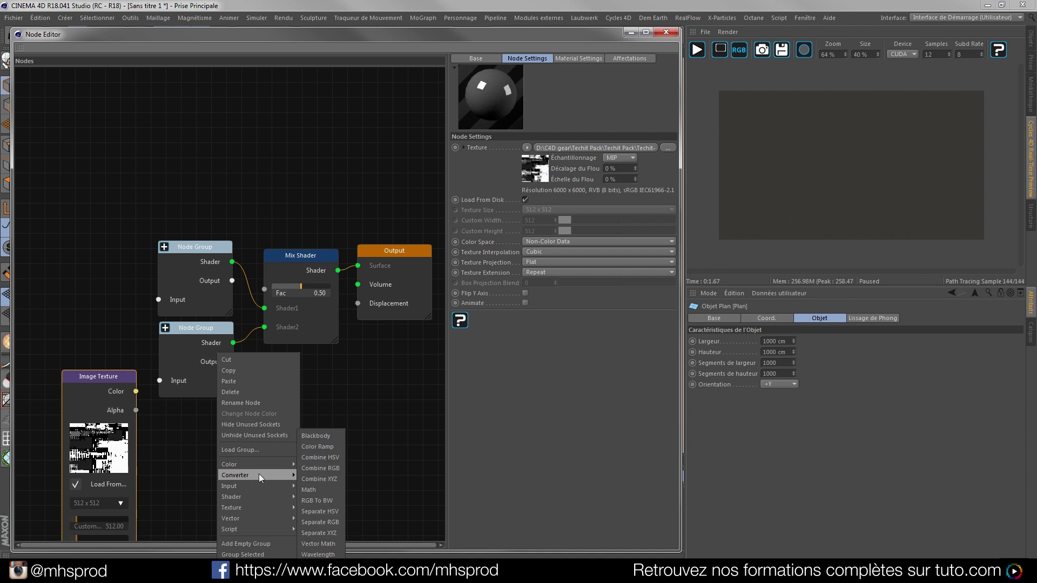
left_click(316, 489)
left_click(268, 488)
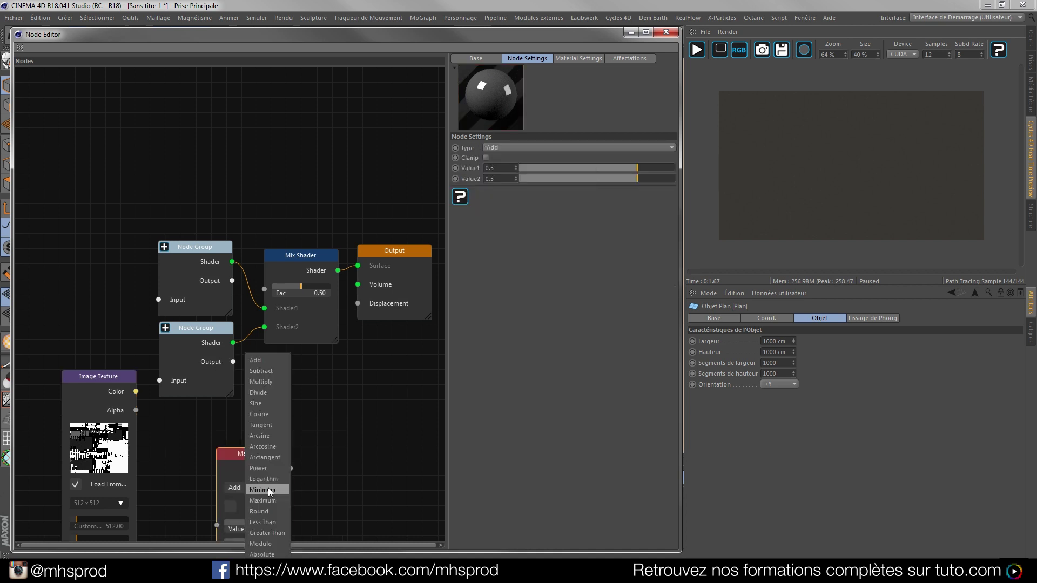
left_click(268, 383)
left_click_drag(243, 455, 227, 404)
scroll(280, 398, "down", 1)
middle_click_drag(311, 433, 295, 355)
left_click_drag(144, 312, 196, 383)
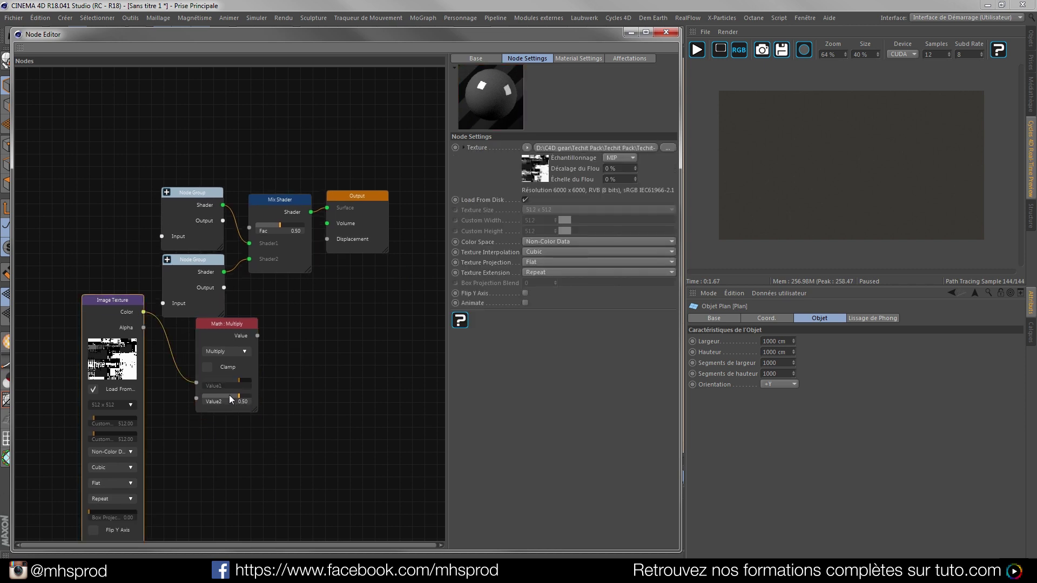
Connect the Multiply node's Value to the Output's Displacement and move the Output node clear of the Mix Shader.
left_click_drag(224, 324, 327, 240)
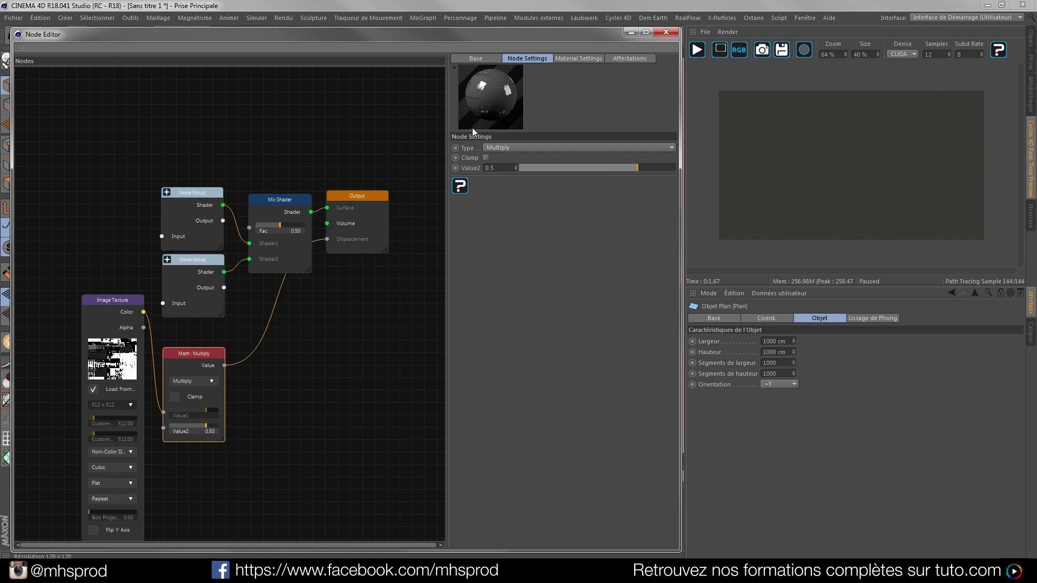
left_click(379, 202)
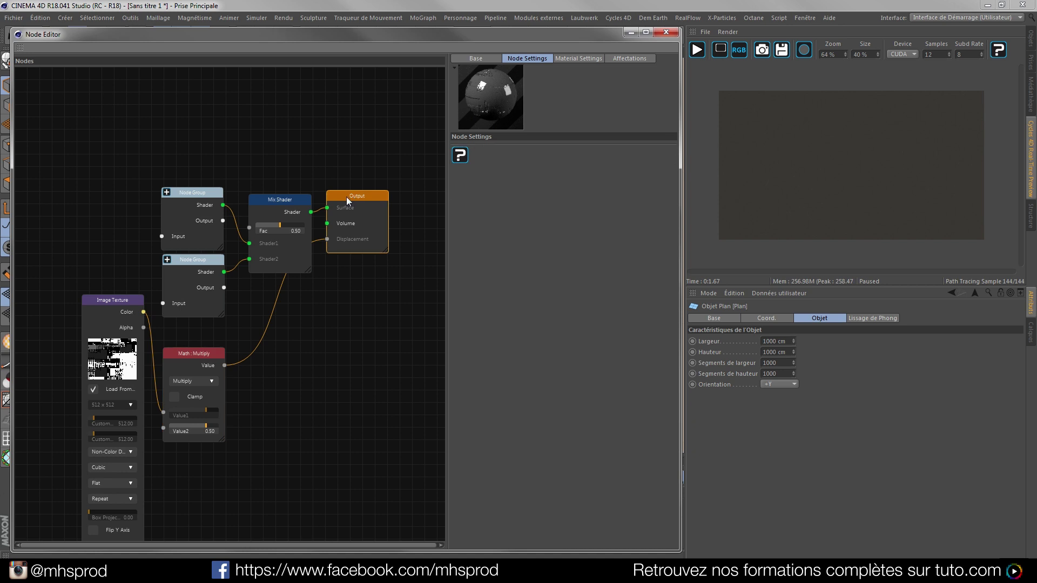
left_click_drag(347, 200, 357, 237)
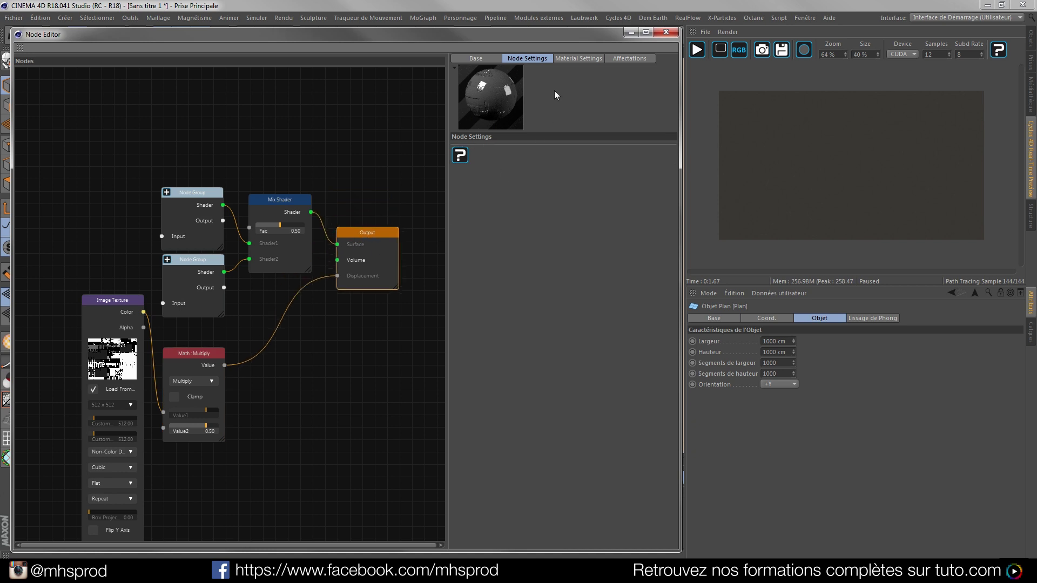
Set the material's Displacement Method to Both and start the real-time preview.
left_click(571, 61)
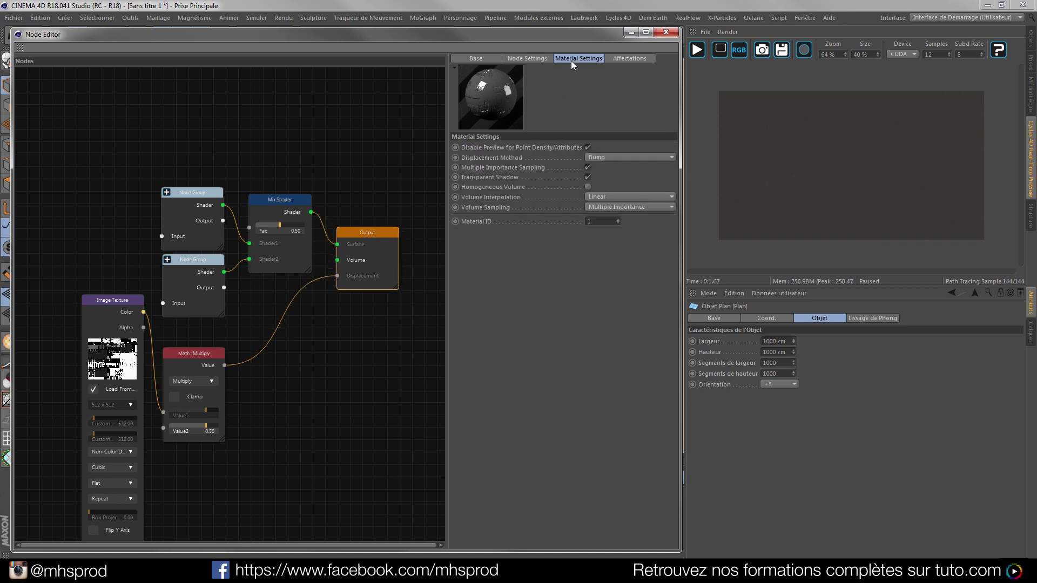
left_click(618, 159)
left_click(595, 190)
left_click(605, 156)
left_click(601, 189)
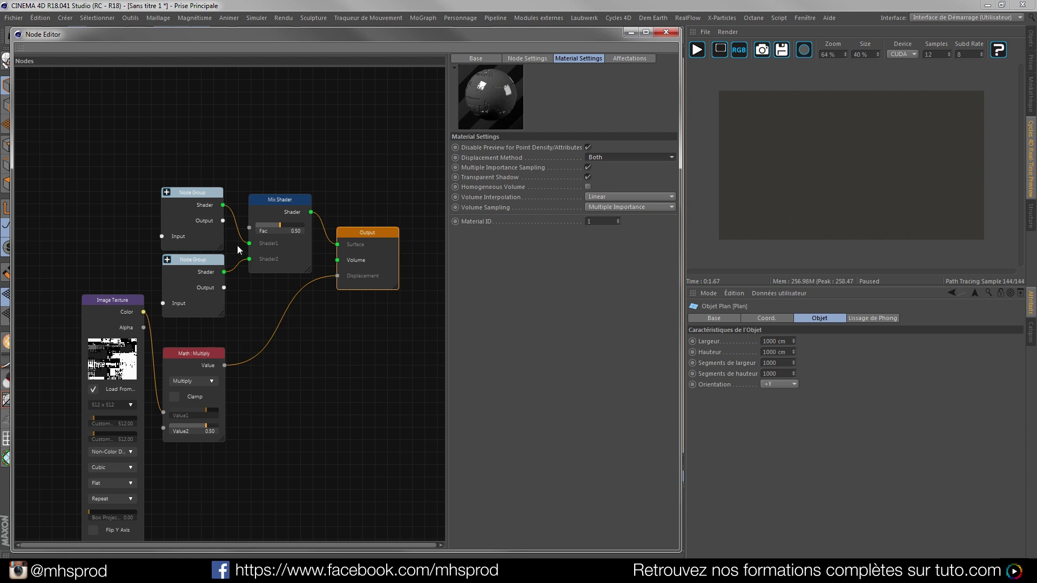
left_click(697, 50)
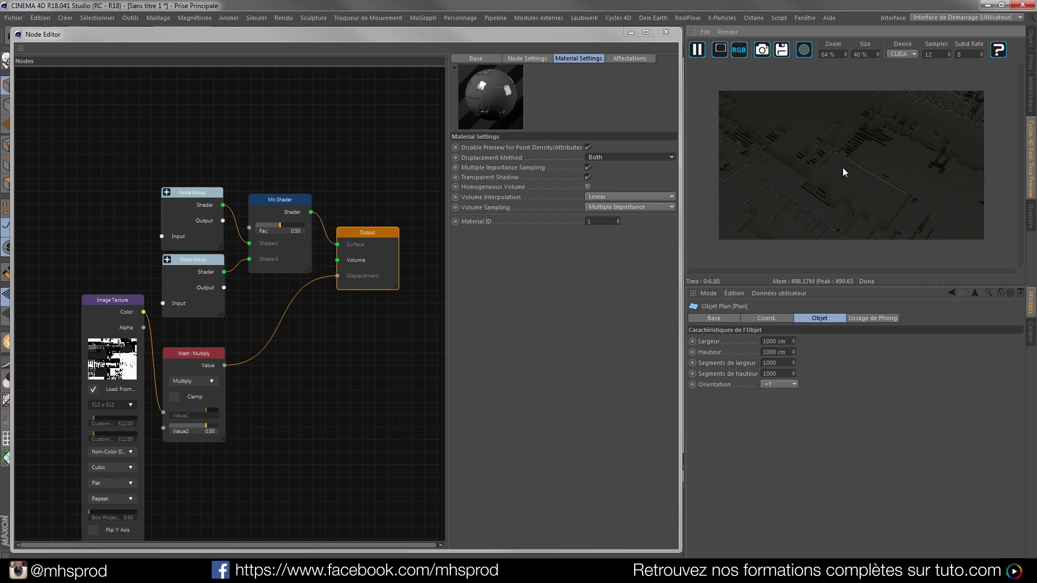
Set the Multiply node's Value2 to 15, then pause the real-time preview.
double_click(211, 432)
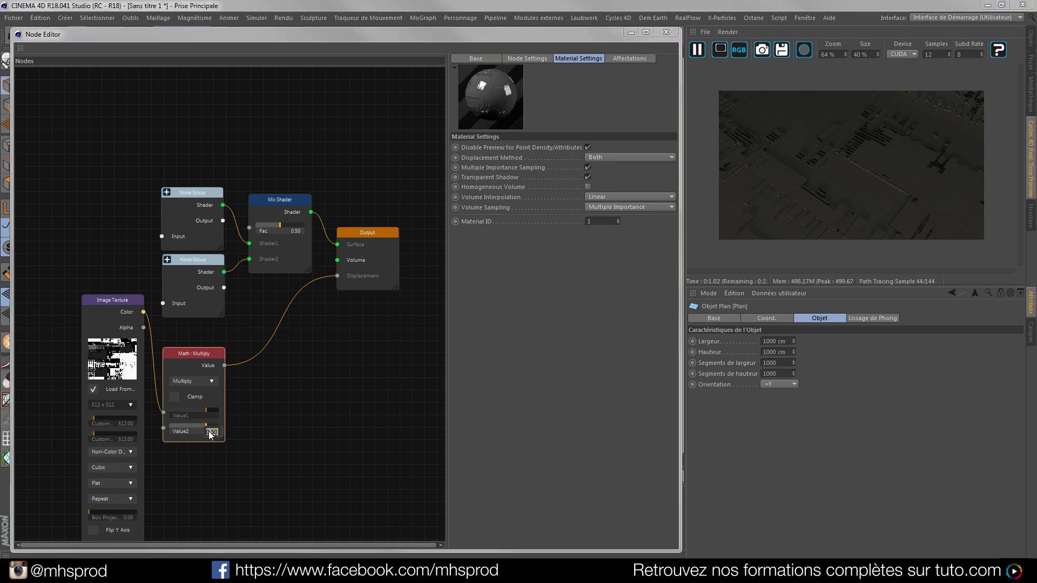
type("15")
key("Return")
left_click_drag(685, 80, 643, 82)
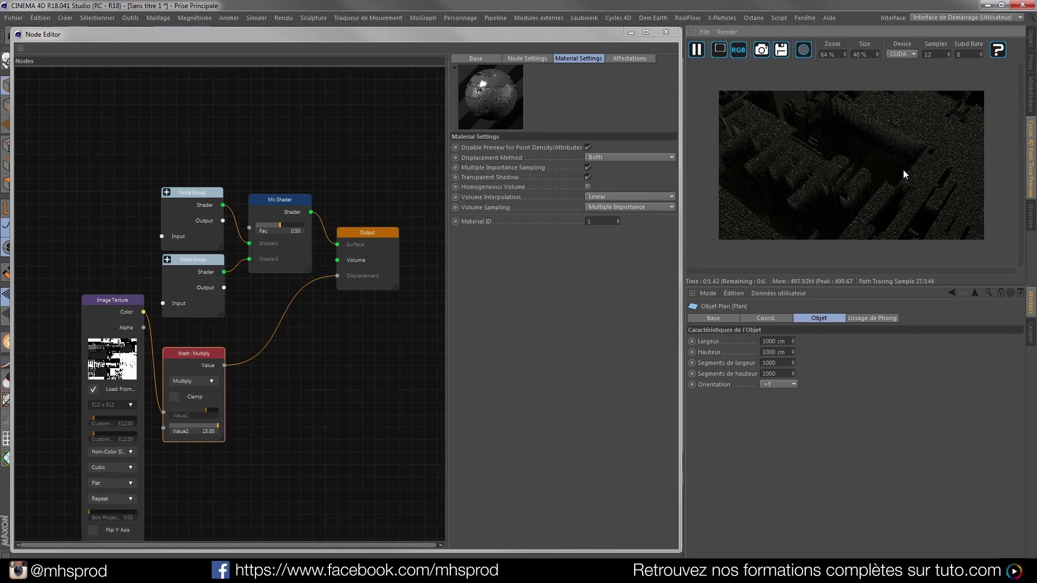
left_click(697, 50)
Minimize the Node Editor, reframe the plane in the perspective view and restart the real-time preview.
left_click(629, 34)
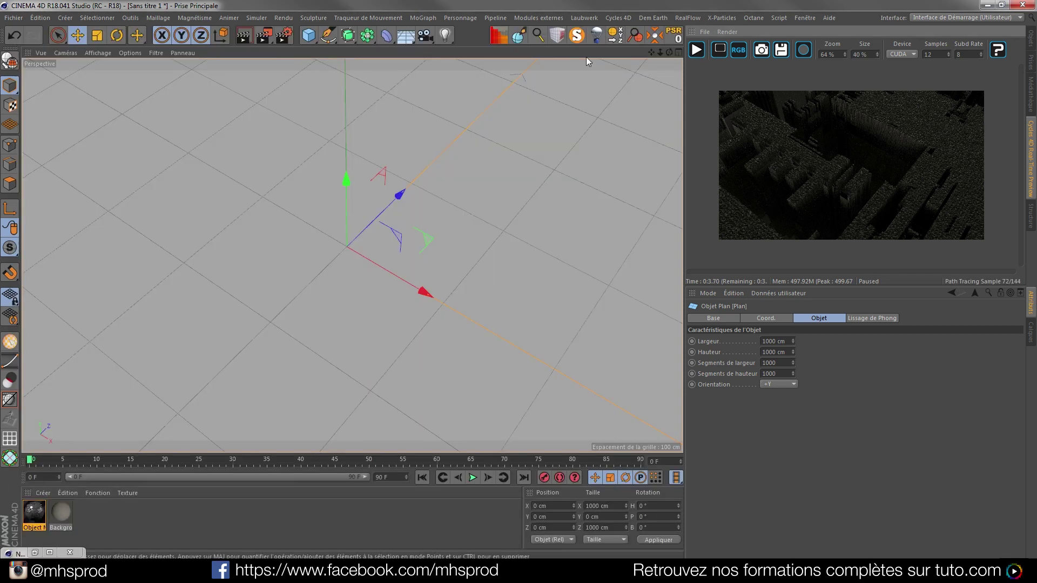
right_click_drag(378, 206, 390, 271, "alt")
middle_click_drag(382, 290, 362, 216, "alt")
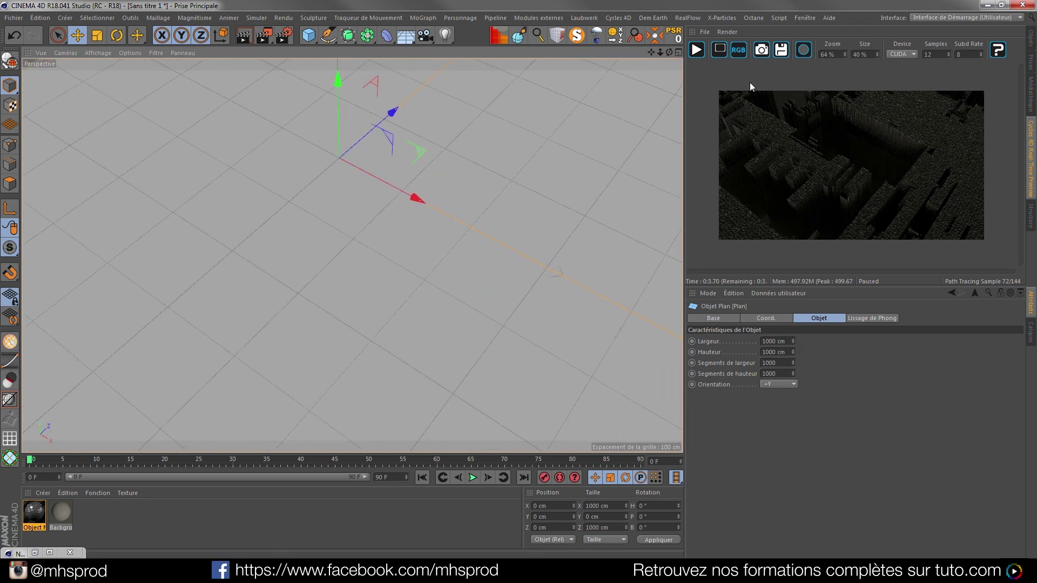
left_click(700, 52)
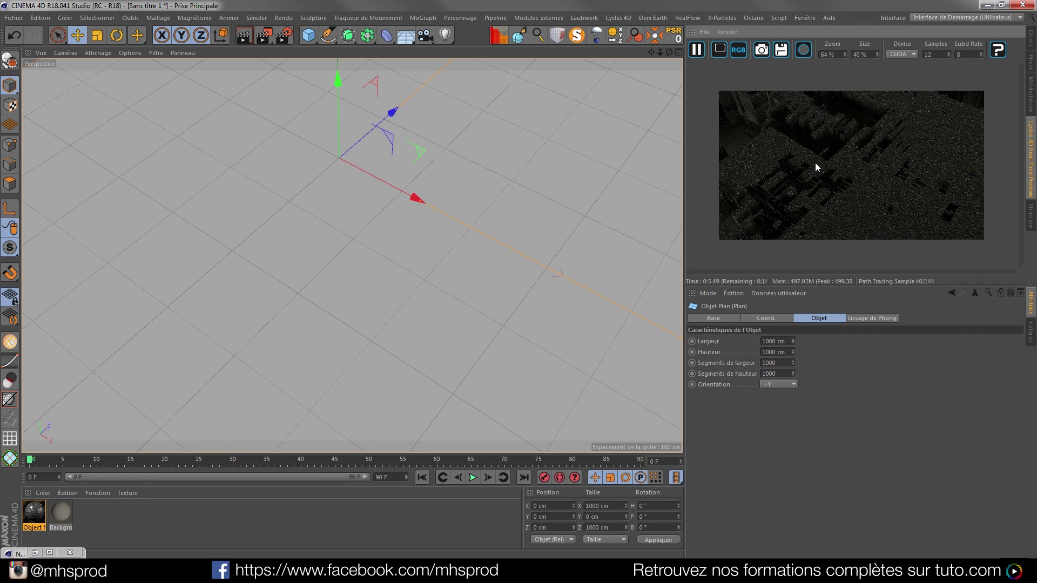
Reopen the Object Material's nodes, add a Voronoi Texture and connect its Color to the Mix Shader's Fac.
double_click(33, 514)
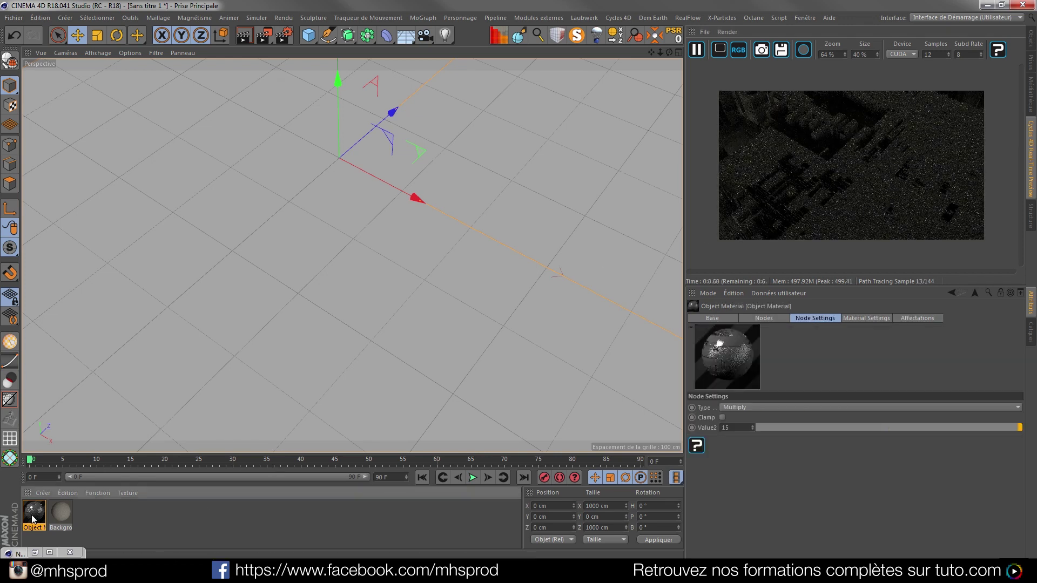
left_click(107, 299)
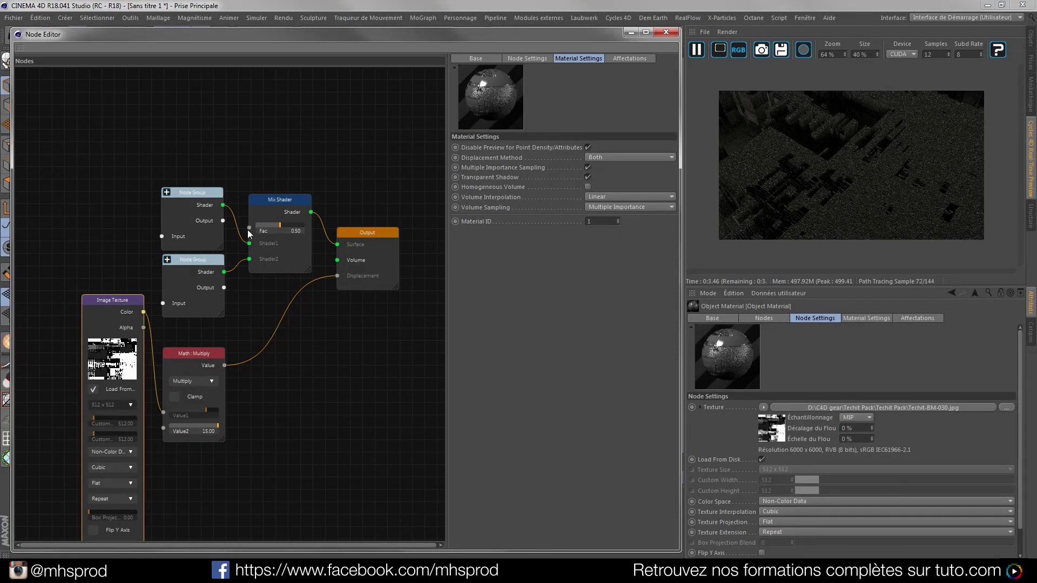
right_click(109, 191)
mouse_move(135, 346)
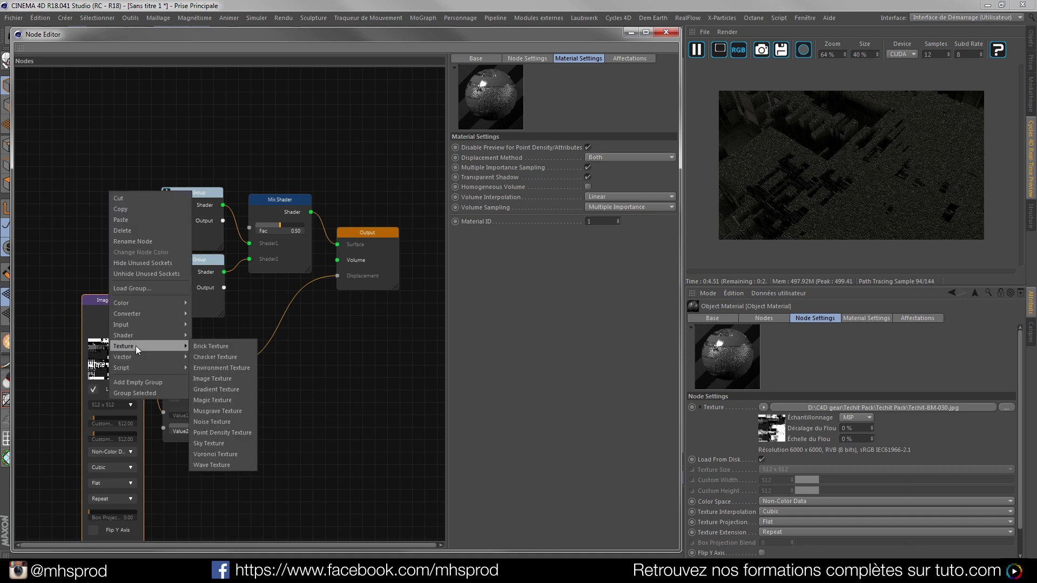
left_click(216, 454)
left_click_drag(135, 207, 249, 227)
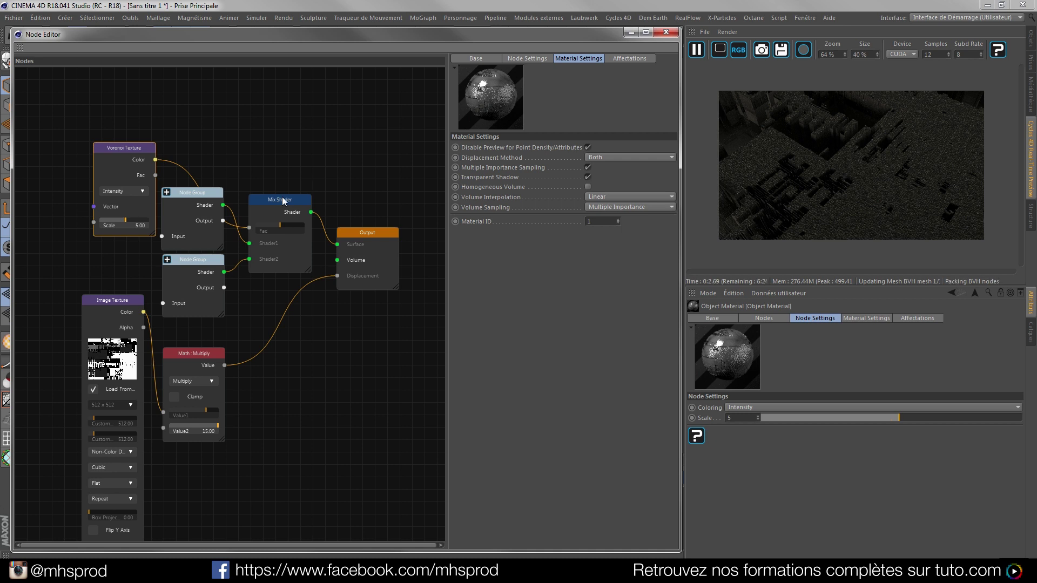
Narrow the Node Editor window and lower the Voronoi Texture's Scale to about -2.2.
left_click_drag(680, 212, 611, 214)
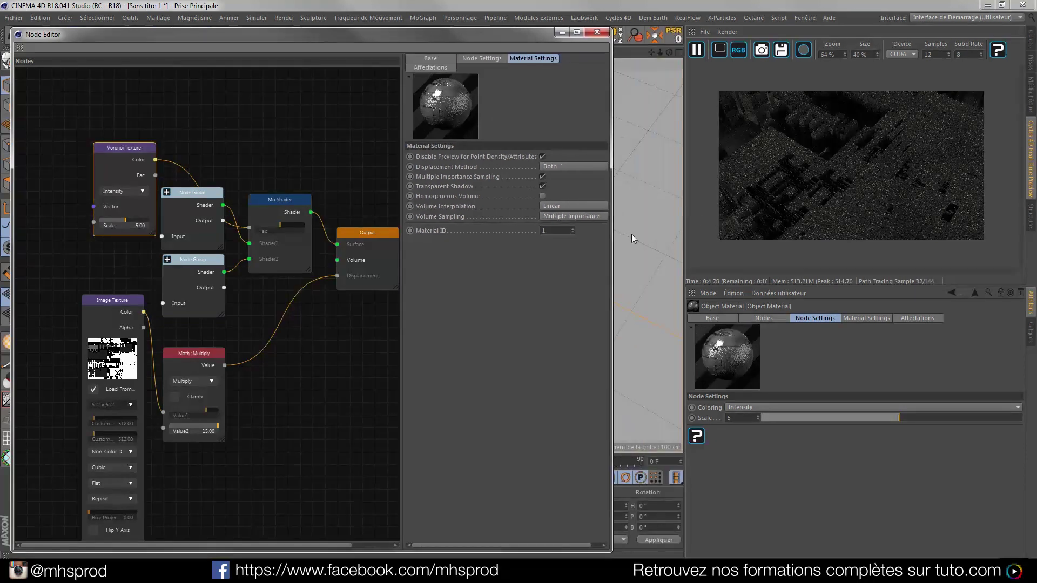
left_click(125, 222)
left_click_drag(124, 219, 124, 218)
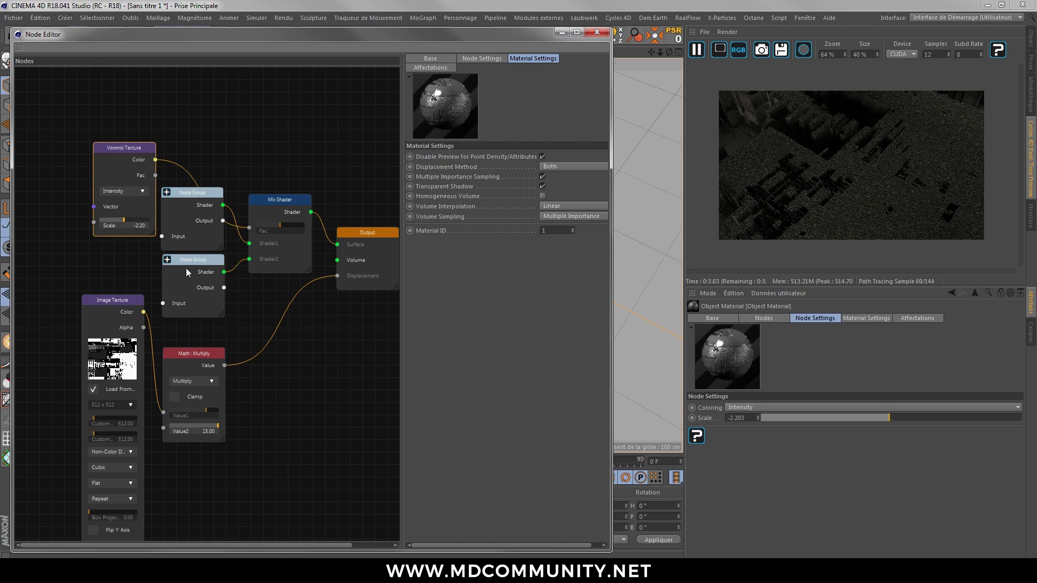
Open the lower node group and check the Diffuse BSDF and Glossy BSDF colors.
left_click(168, 259)
left_click(159, 198)
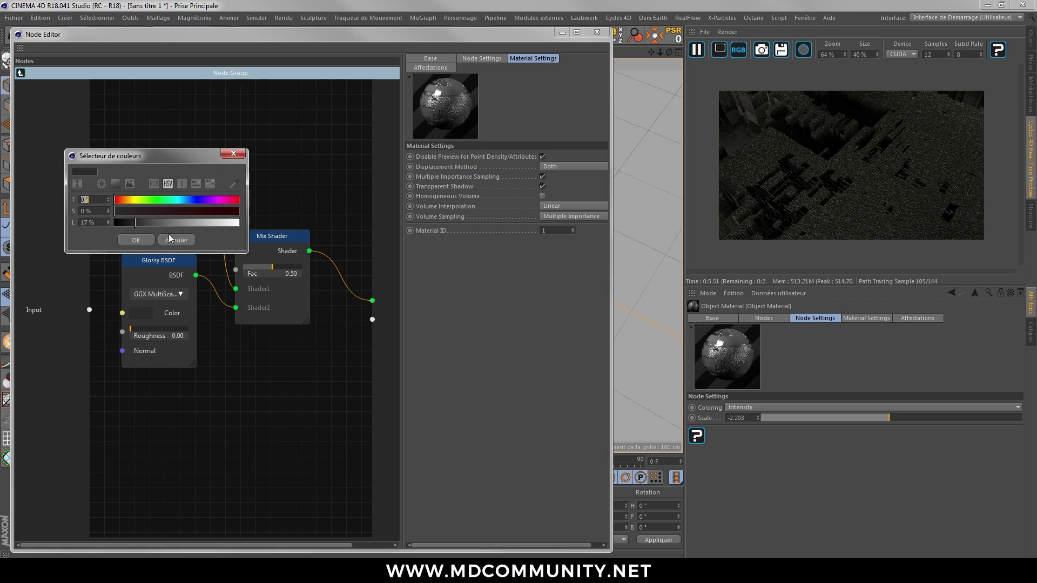
left_click(141, 240)
left_click(143, 315)
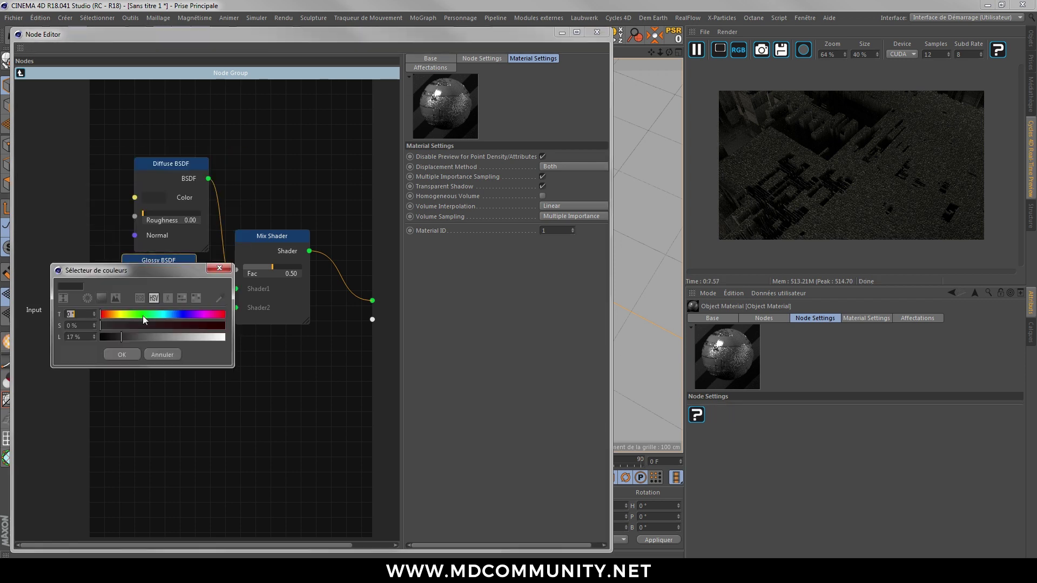
left_click(124, 356)
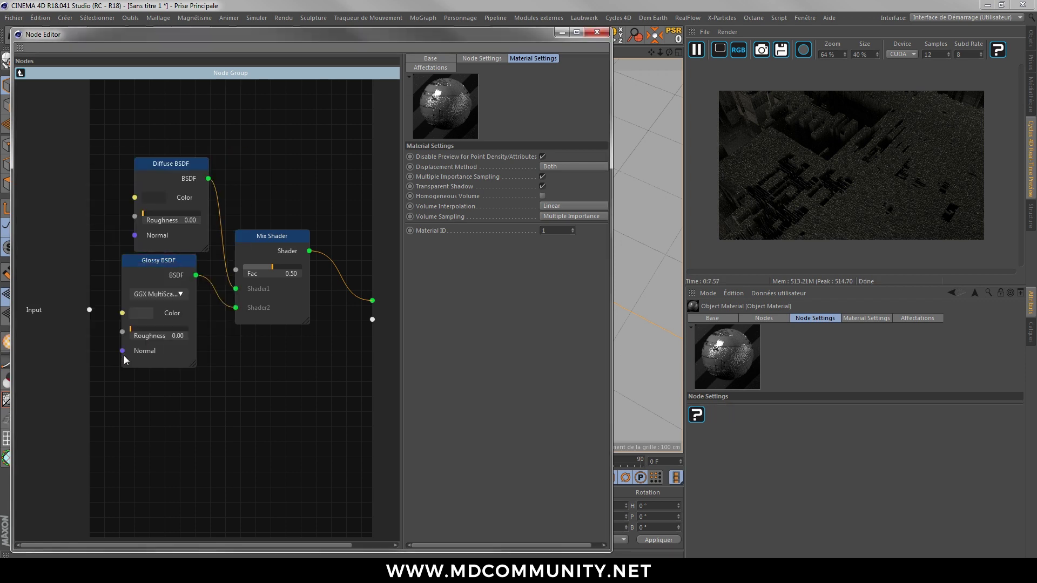
Close the Node Editor, reopen it for the Object Material and return from the node group to the main graph.
left_click(596, 33)
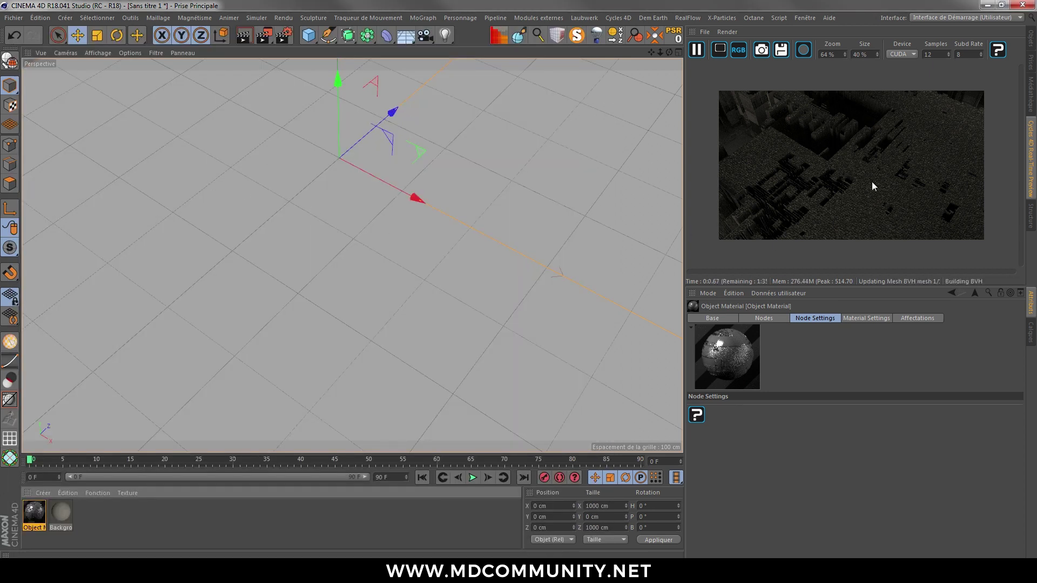
double_click(35, 513)
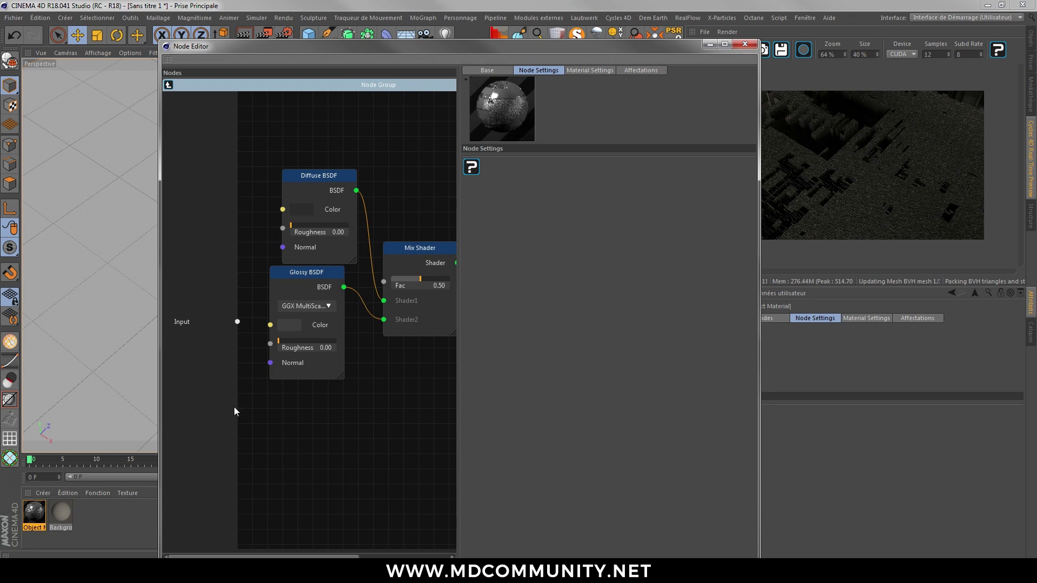
left_click(169, 85)
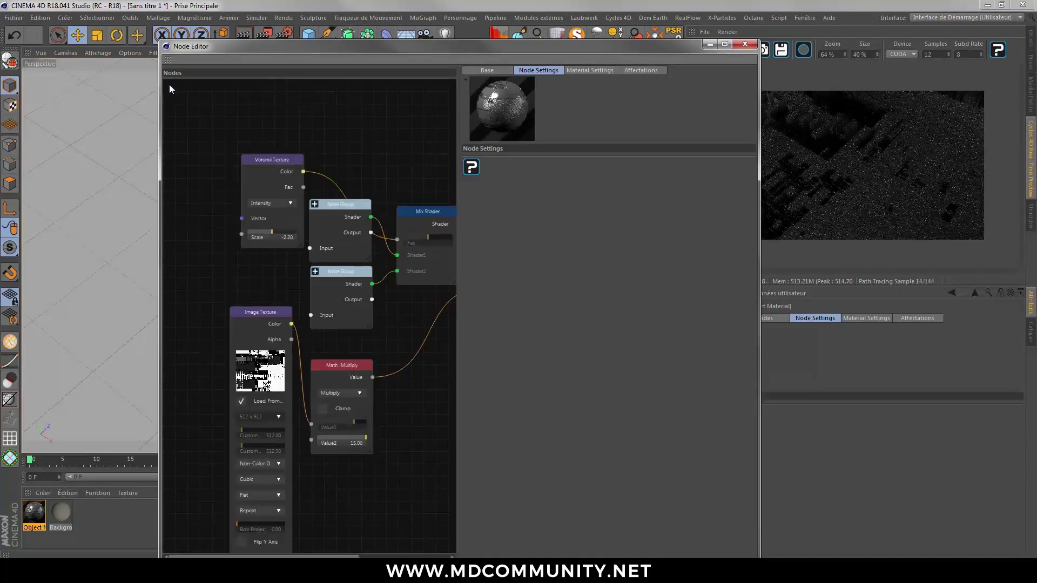
Replace the Image Texture's image with Techit-BM-005 without copying the file into the project.
left_click(259, 312)
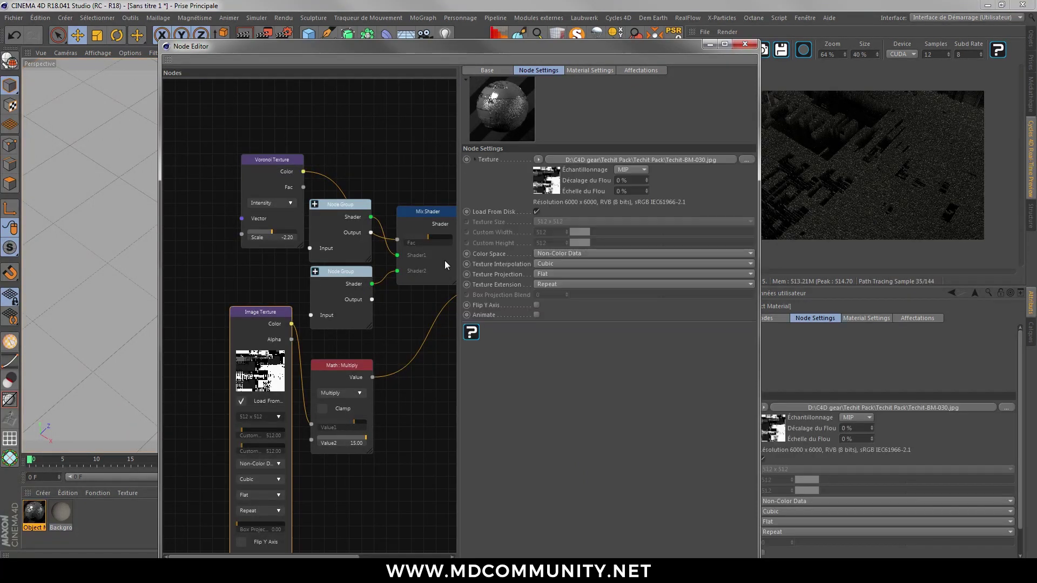
left_click(546, 167)
left_click(548, 143)
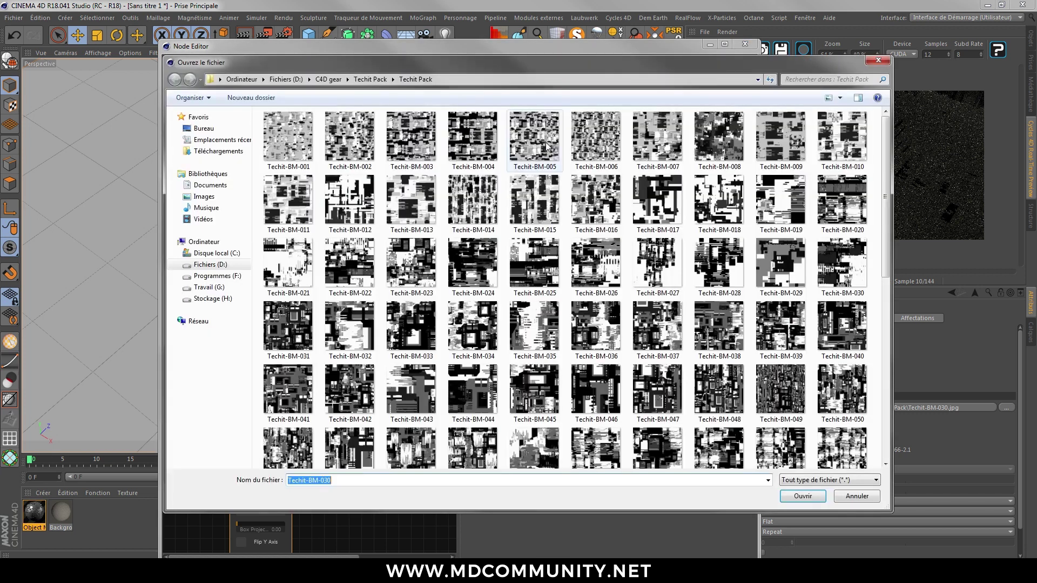
double_click(533, 136)
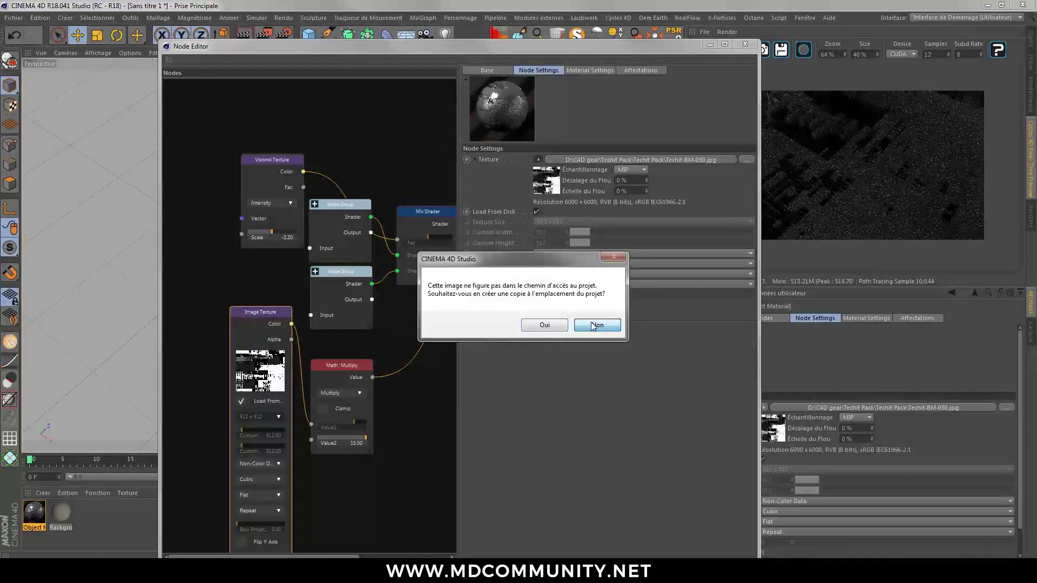
left_click(597, 324)
Move and narrow the Node Editor window to expose the render preview, and set the Voronoi Texture's Scale to about -13.2.
left_click_drag(444, 47, 365, 44)
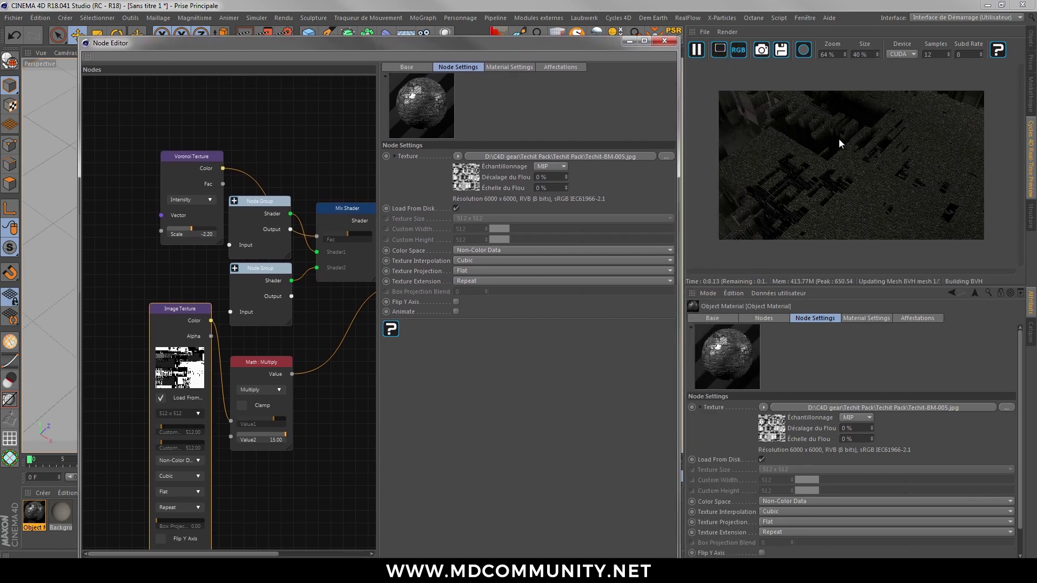
left_click_drag(677, 186, 595, 187)
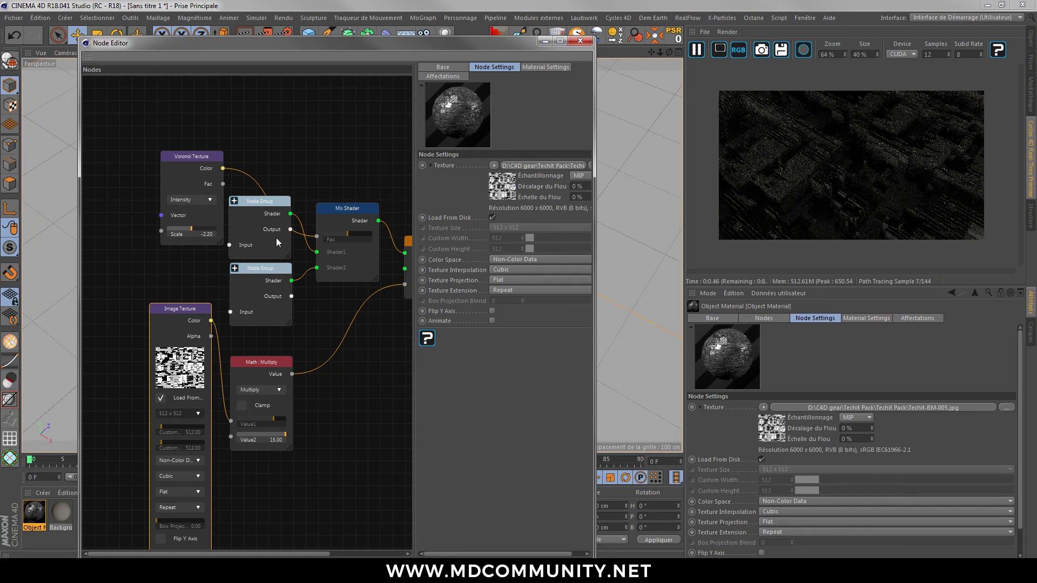
left_click_drag(189, 227, 189, 227)
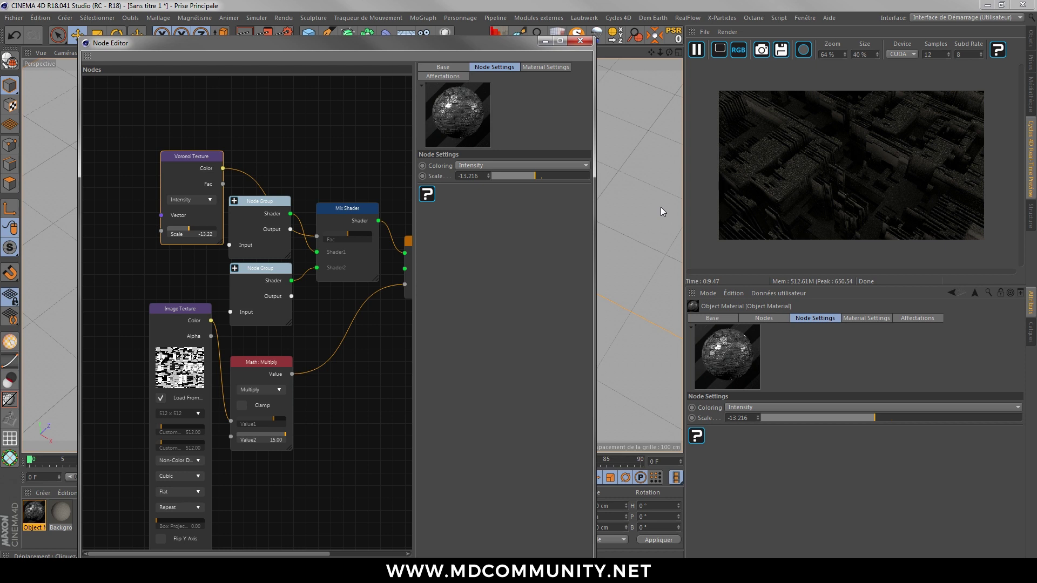
Compare the Basic Studio and Basic Studio2 HDRIs on the cyEnvironment, apply Basic Studio2, and close the HDRI Browser and Node Editor.
left_click(1030, 40)
left_click(777, 55)
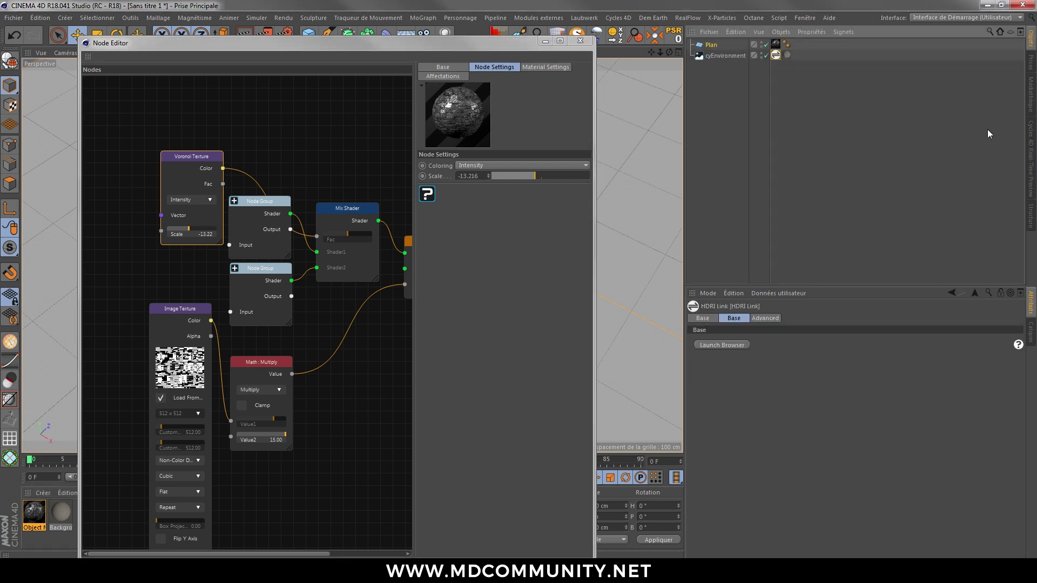
left_click(1031, 147)
left_click(724, 346)
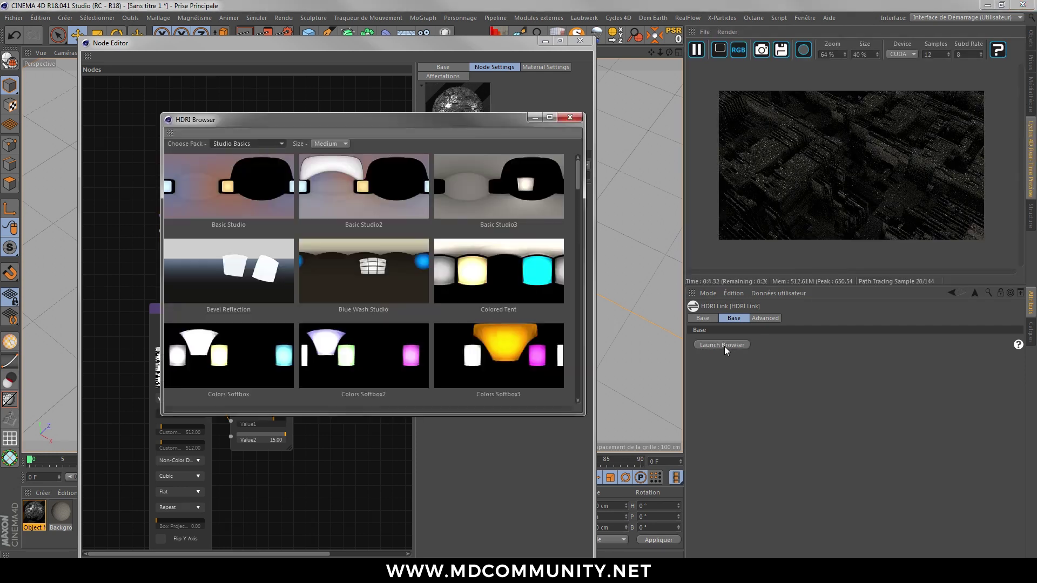
left_click(338, 193)
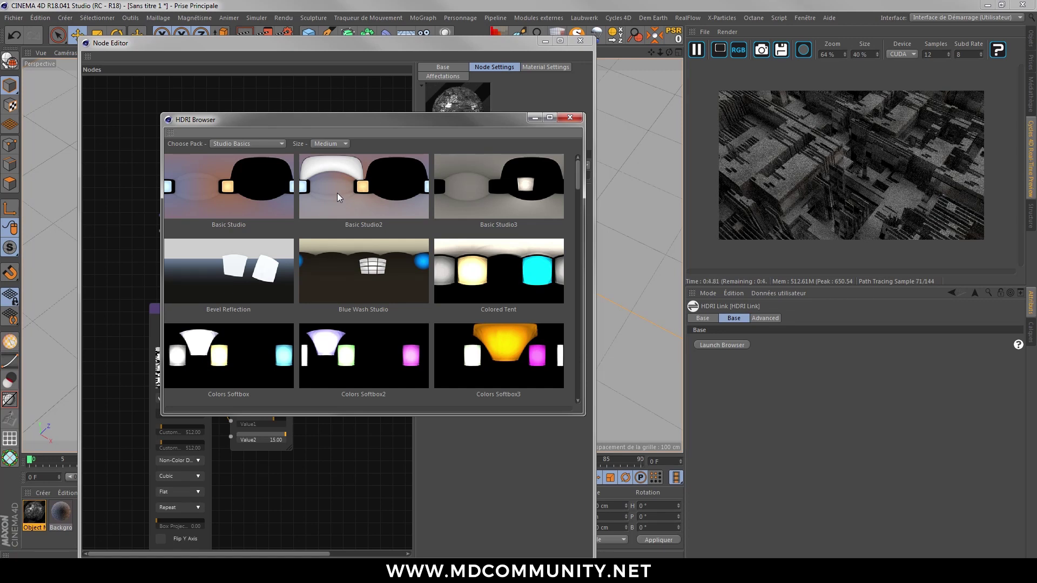
left_click(218, 198)
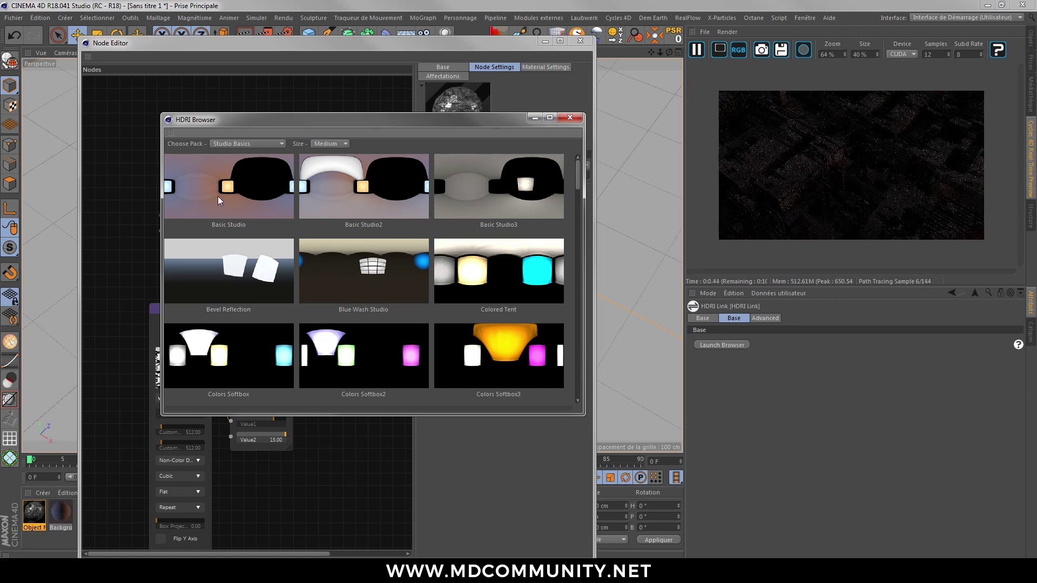
left_click(331, 202)
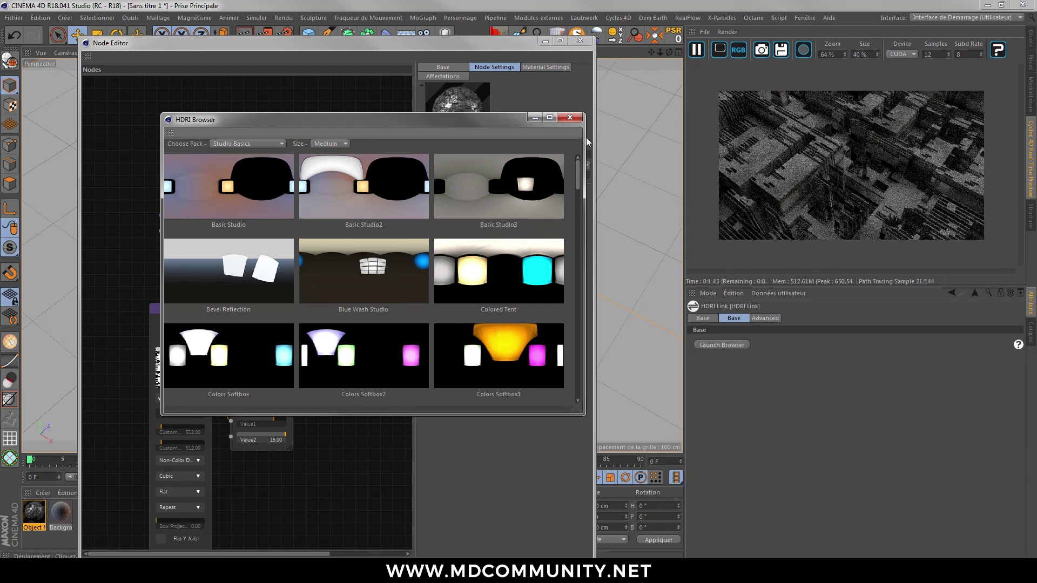
left_click(564, 120)
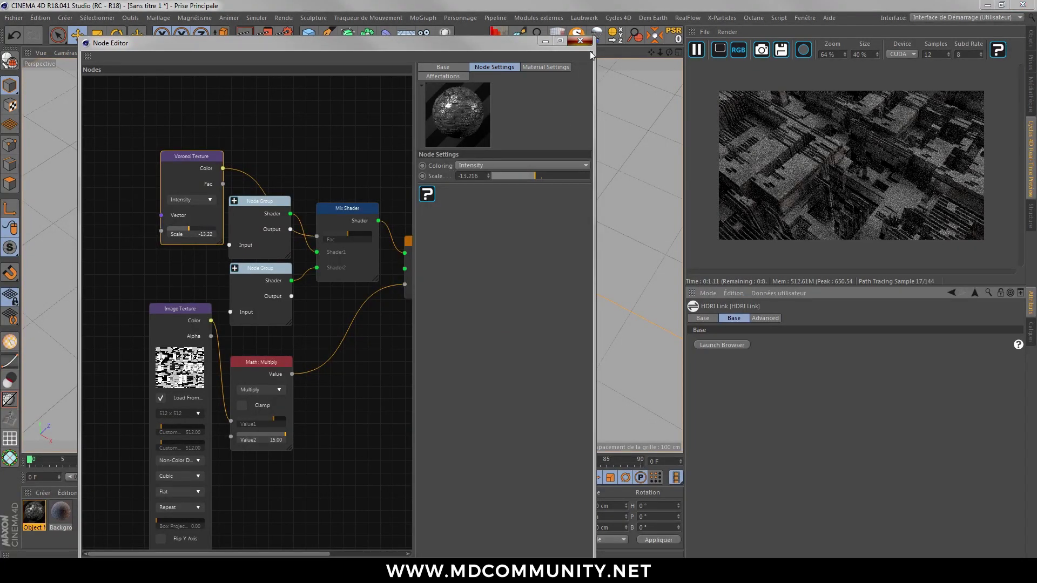
left_click(581, 41)
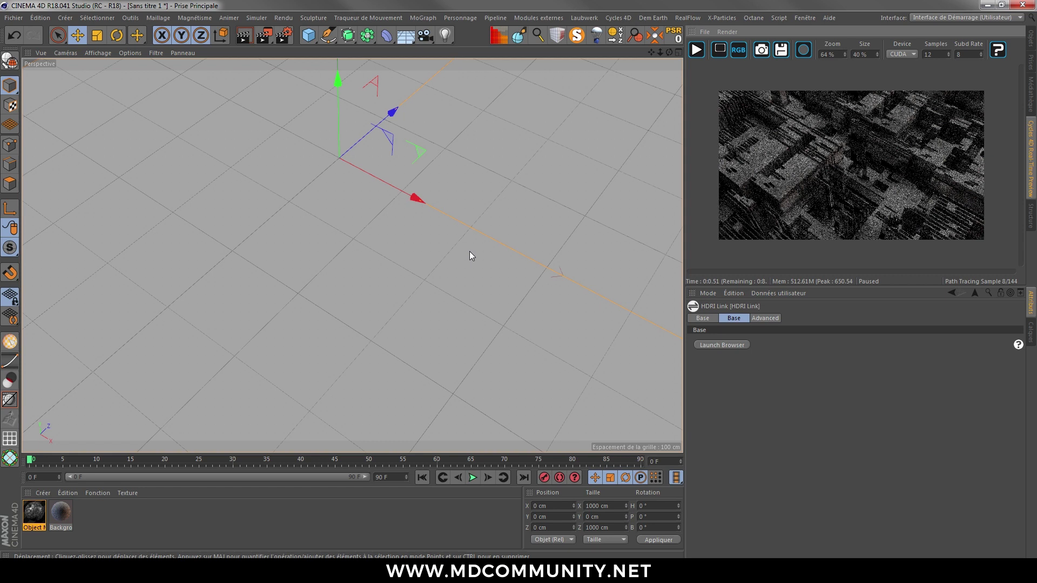
Enable multi-pass output in the render settings and add a post-production effects (Effets de post-production) pass.
left_click(287, 39)
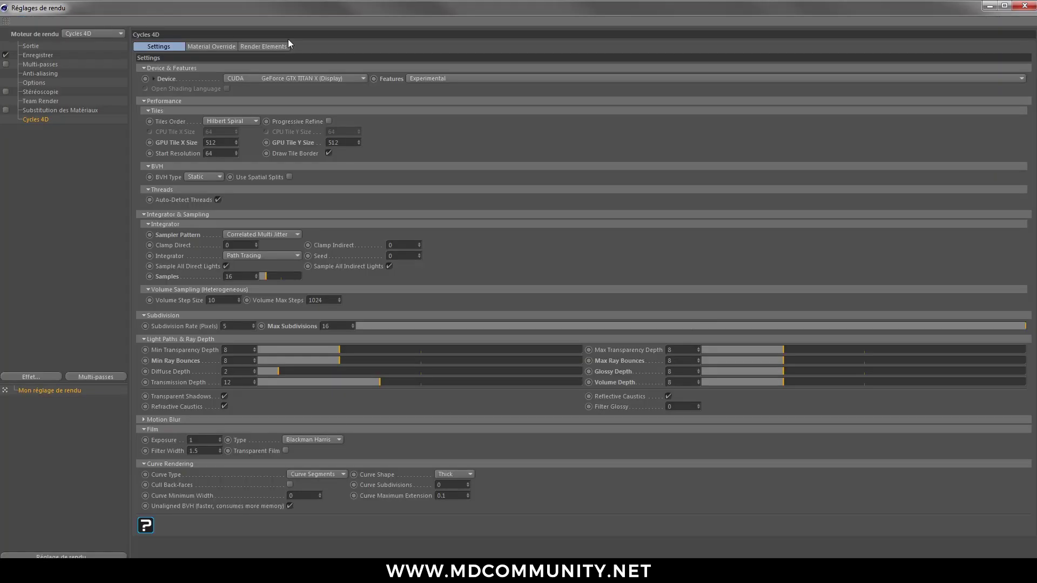
left_click(38, 56)
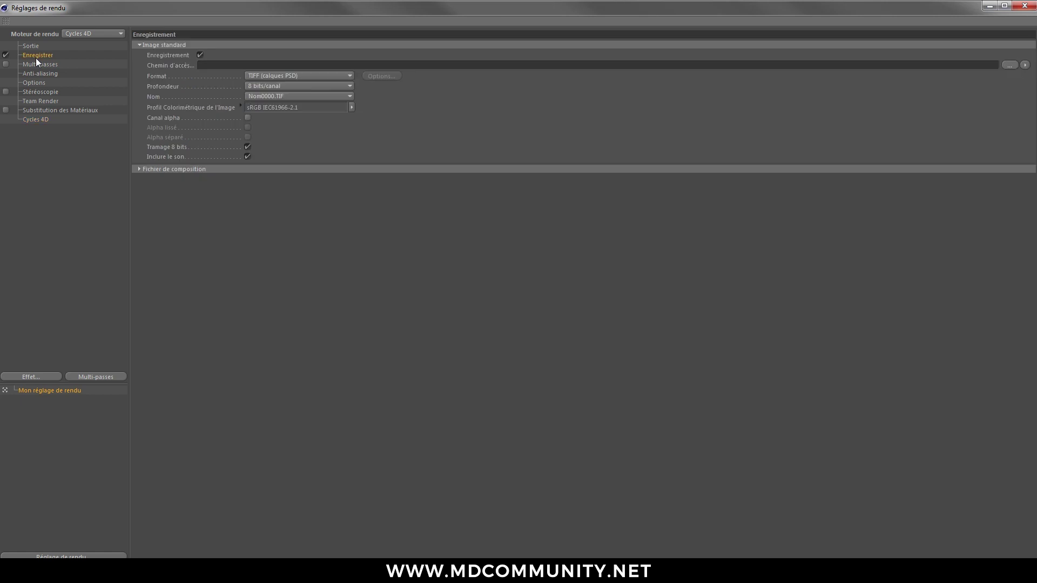
left_click(5, 64)
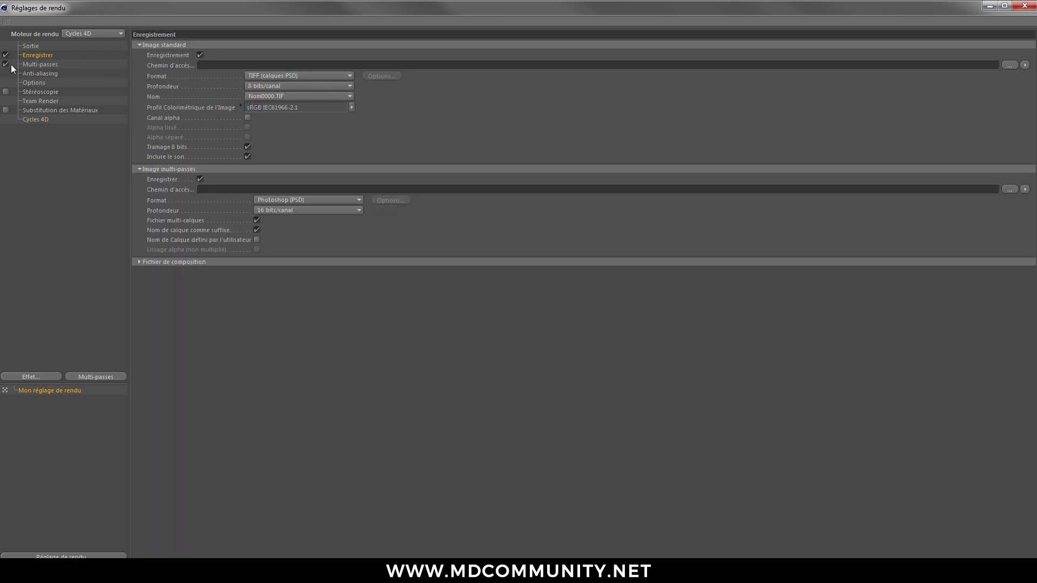
left_click(38, 66)
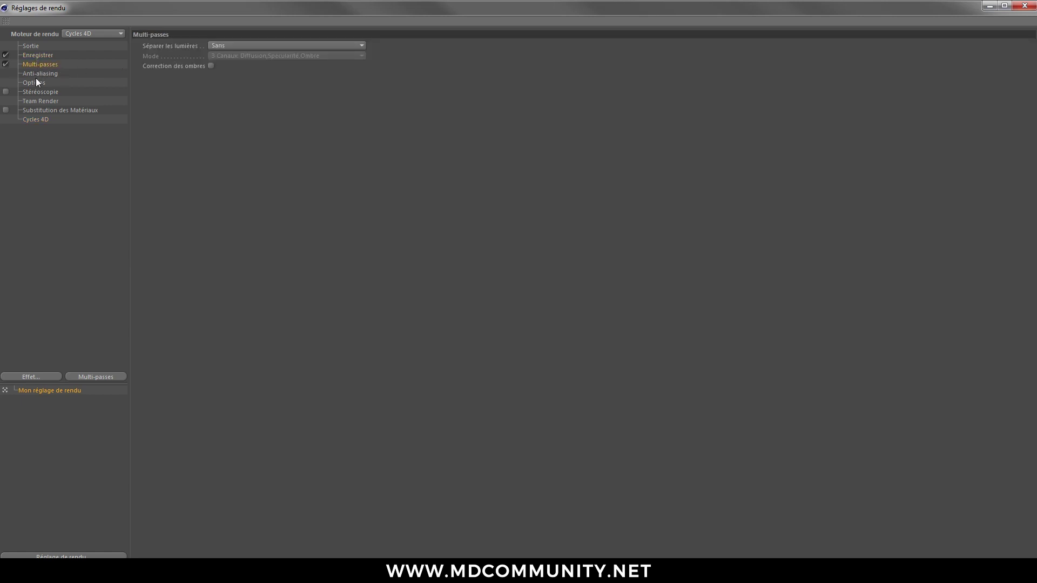
right_click(43, 64)
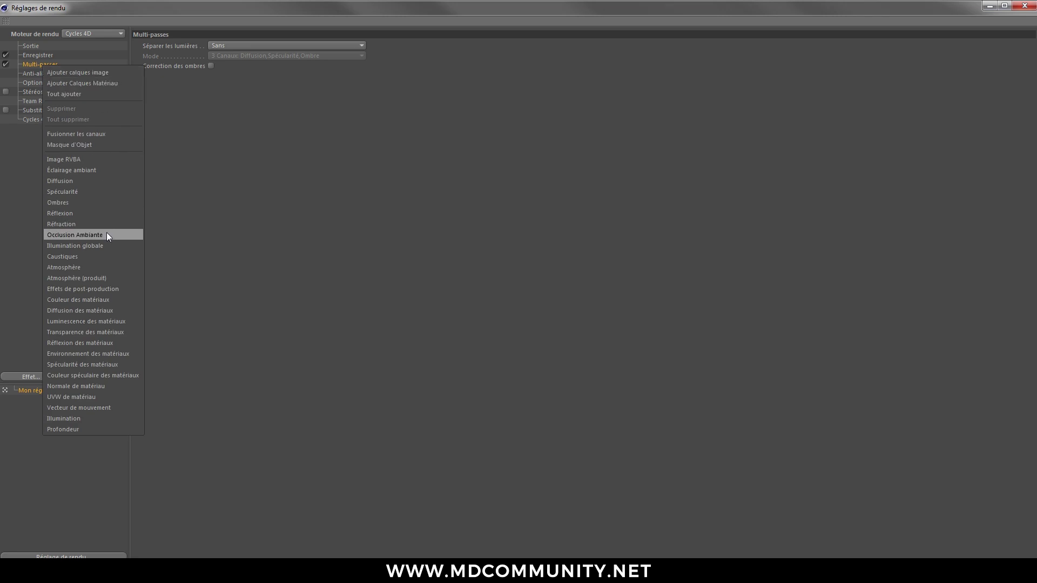
left_click(82, 286)
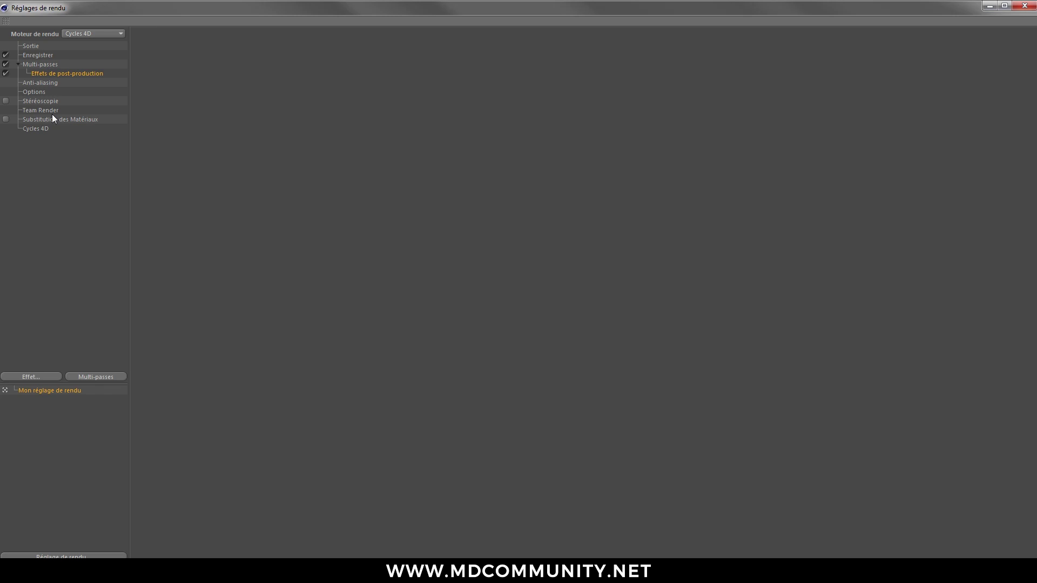
Set the standard image's save depth to 16 bits per channel, keeping the TIFF (calques PSD) format.
left_click(38, 55)
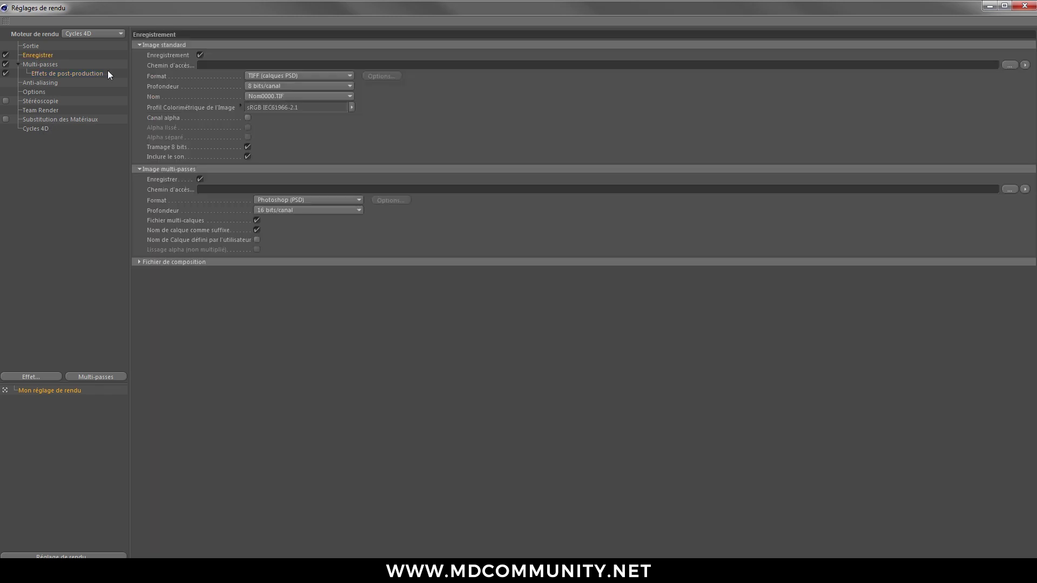
left_click(273, 87)
left_click(276, 112)
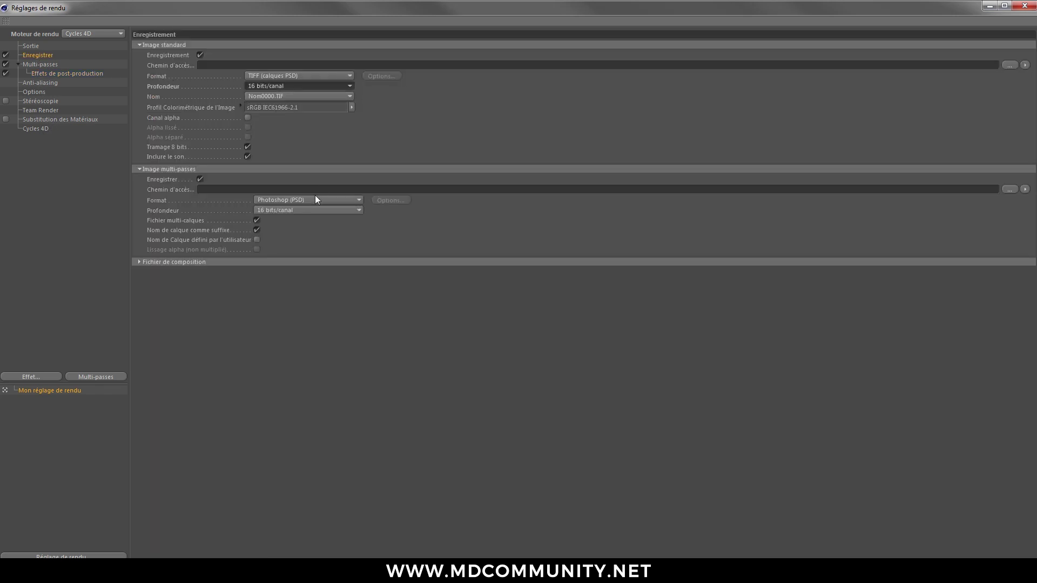
left_click(285, 76)
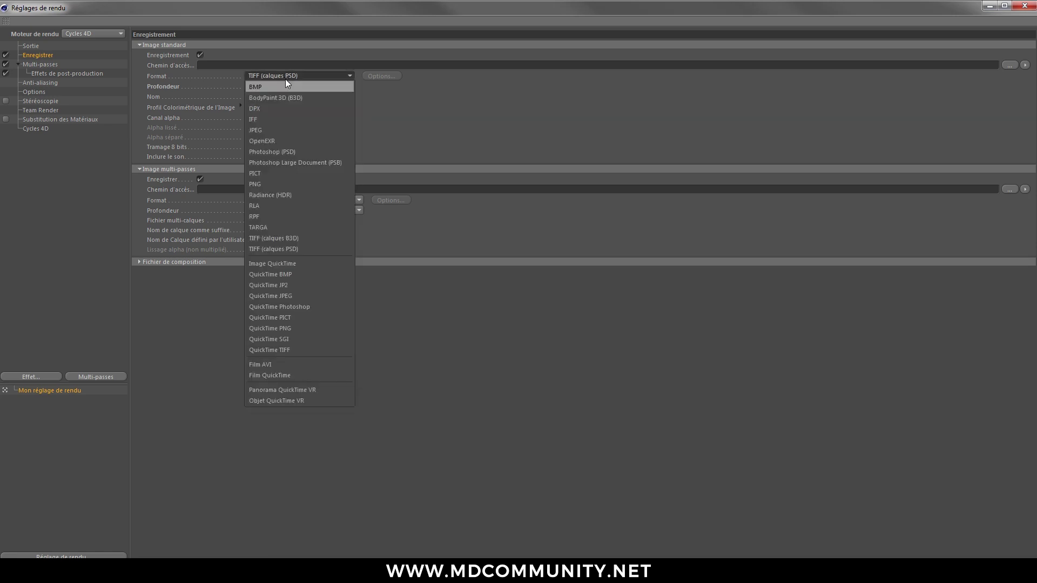
left_click(414, 142)
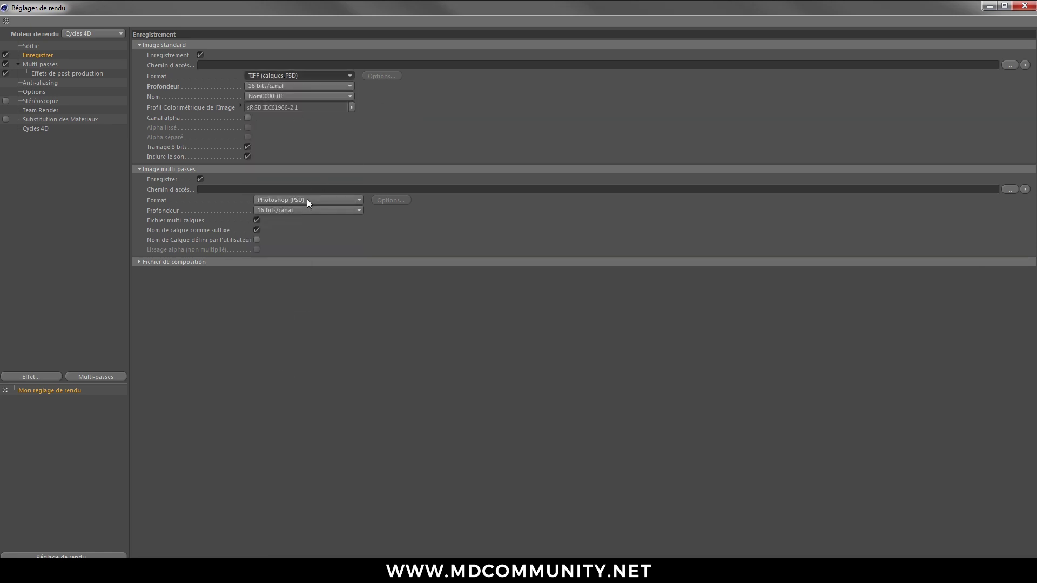
Set the save paths in the cycles 4D City folder to city2 for the standard image and city2mp for the multi-pass image.
left_click(1010, 65)
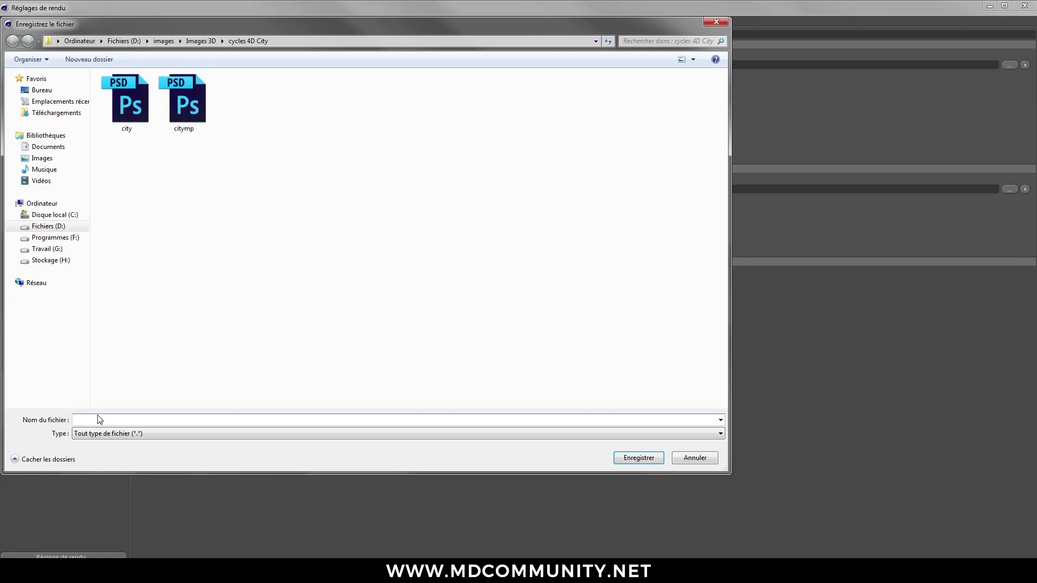
type("city")
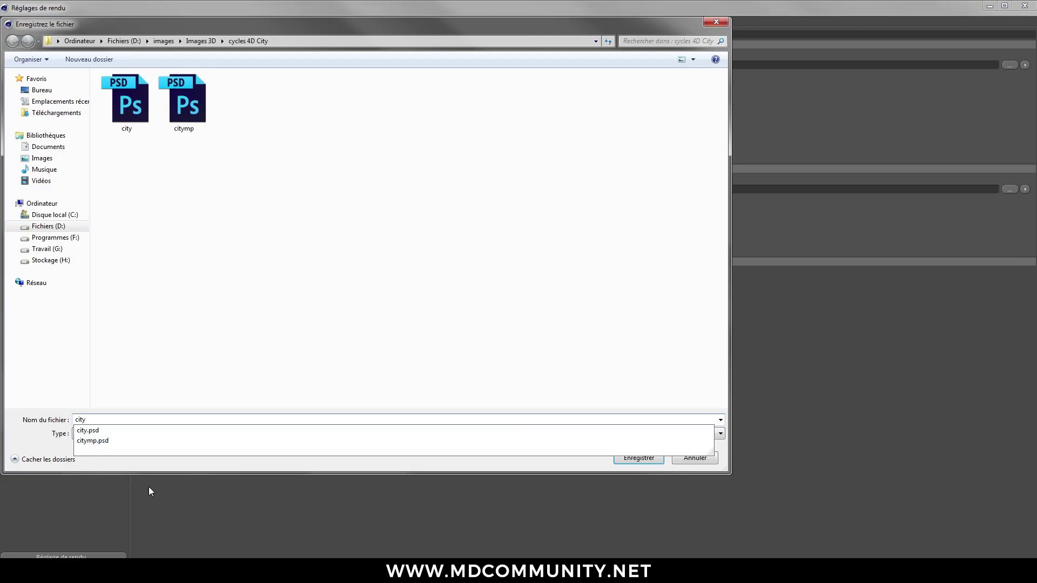
type("2")
left_click(639, 458)
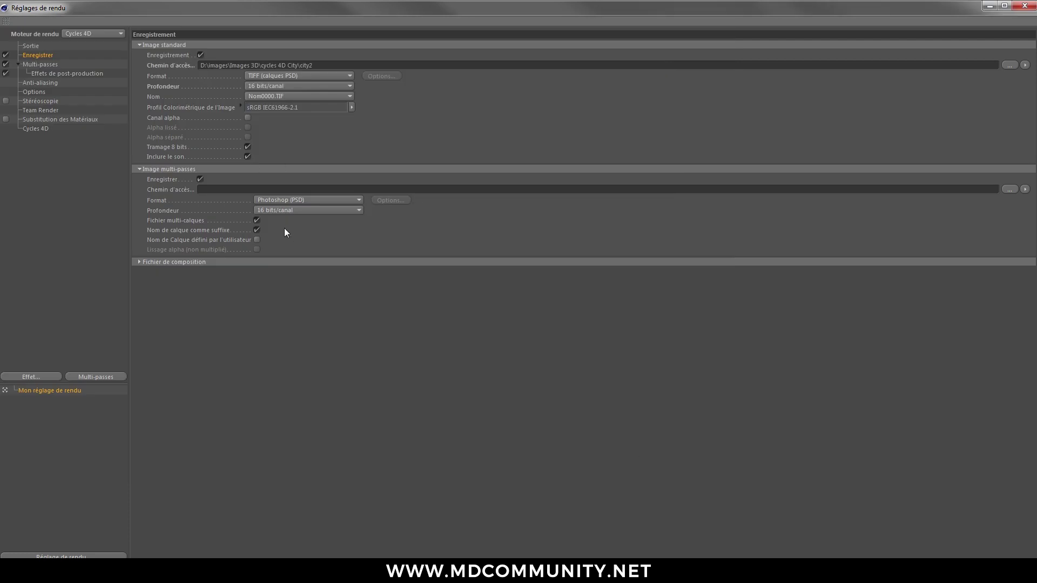
left_click(1008, 190)
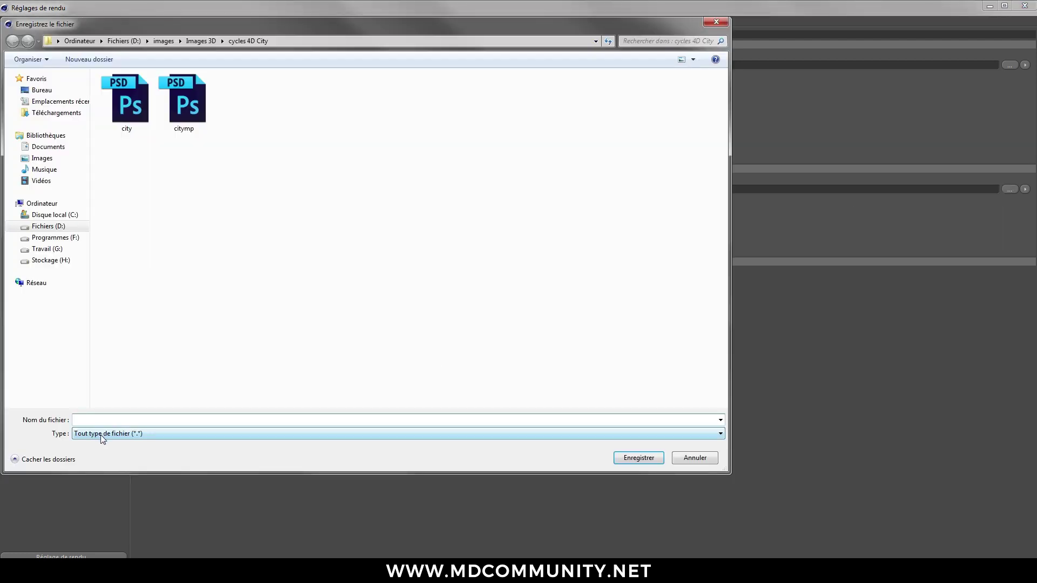
type("city2mp")
left_click(638, 458)
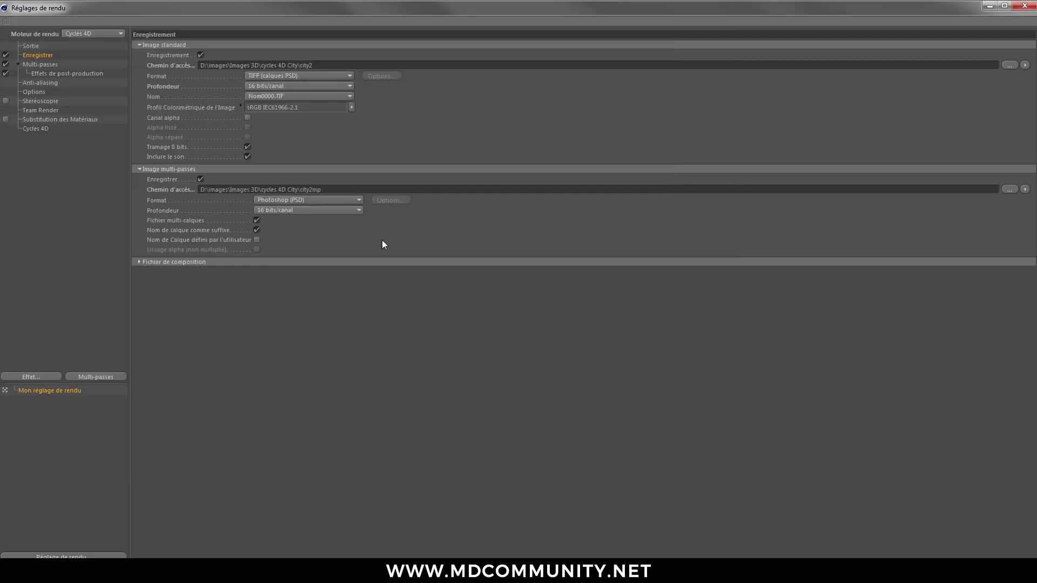
Enable the Ambient Occlusion and Mist render elements for Cycles 4D, and close the render settings.
left_click(36, 128)
left_click(263, 46)
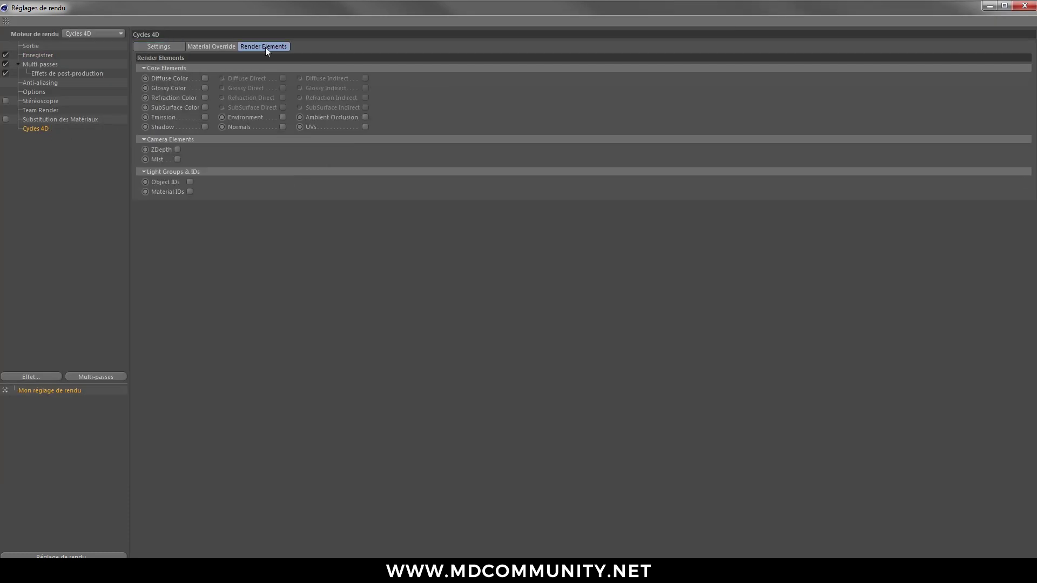
left_click(365, 118)
left_click(178, 159)
left_click(1024, 6)
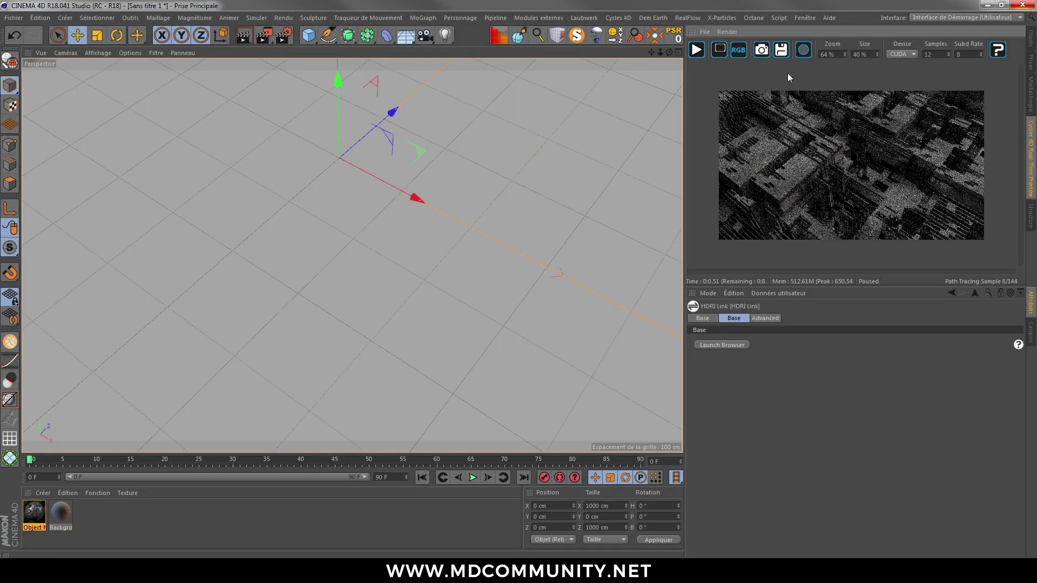
Add a Cycles 4D camera at the current view and inspect its position and view cone relative to the plane.
left_click(630, 17)
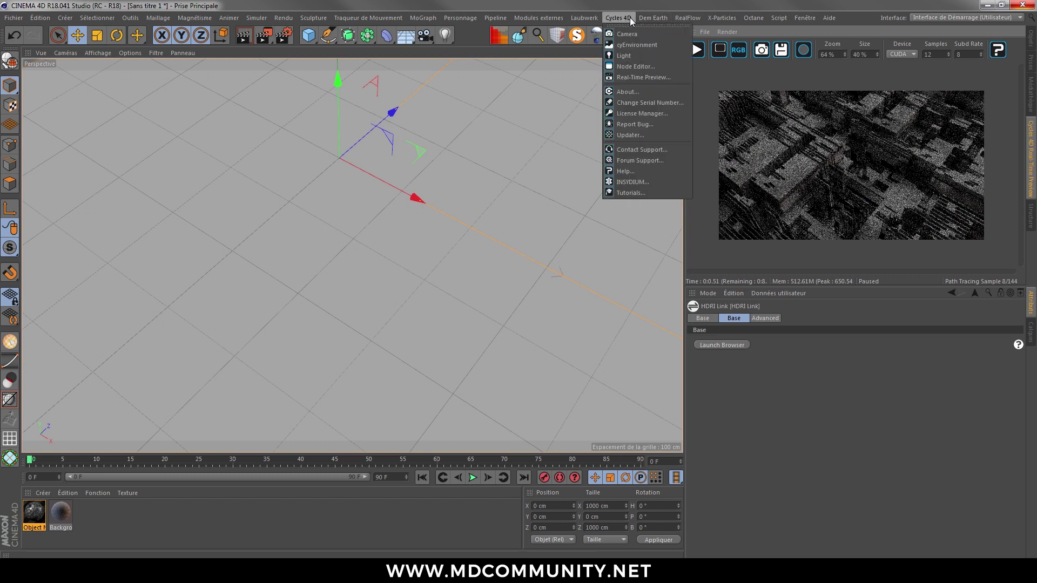
left_click(614, 34)
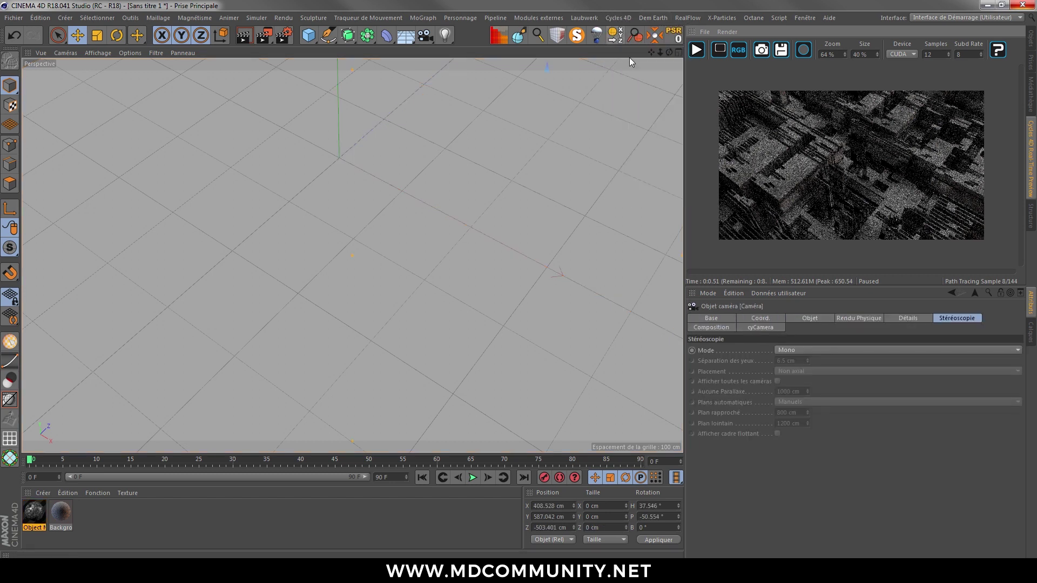
left_click(1031, 46)
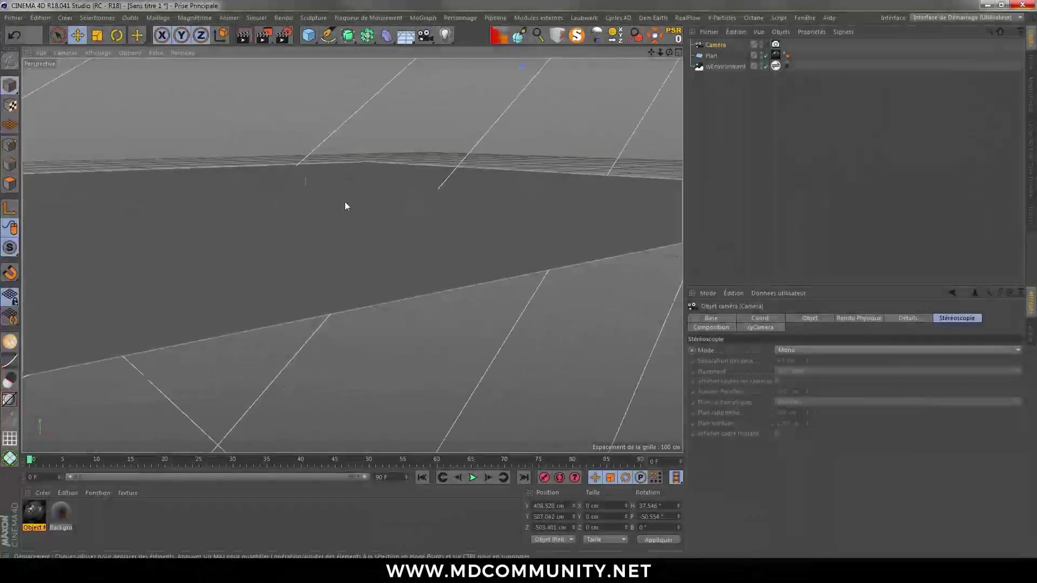
scroll(335, 214, "down", 8)
scroll(227, 383, "down", 6)
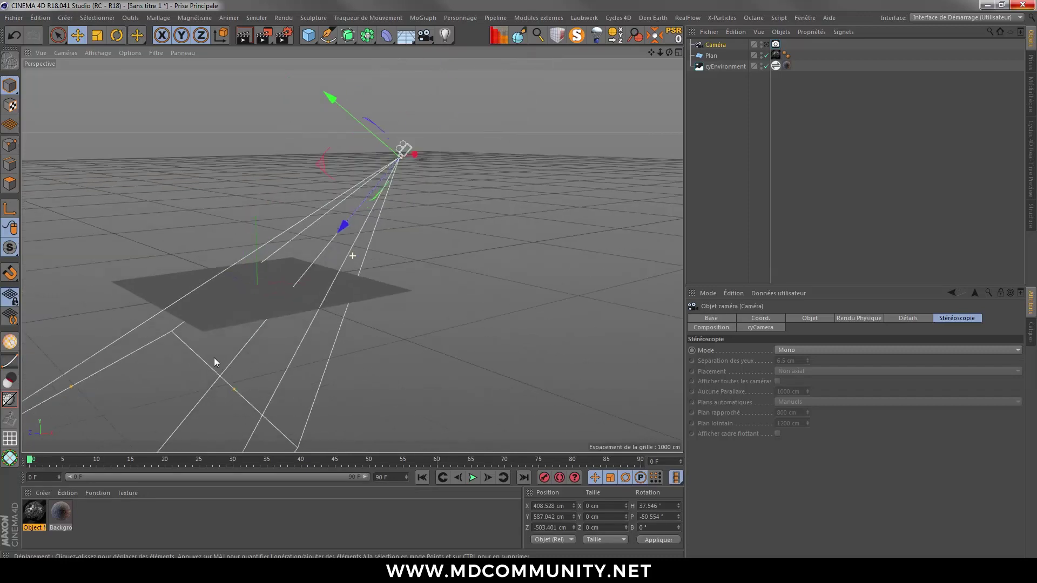
middle_click_drag(214, 357, 235, 223, "alt")
left_click_drag(170, 339, 249, 116)
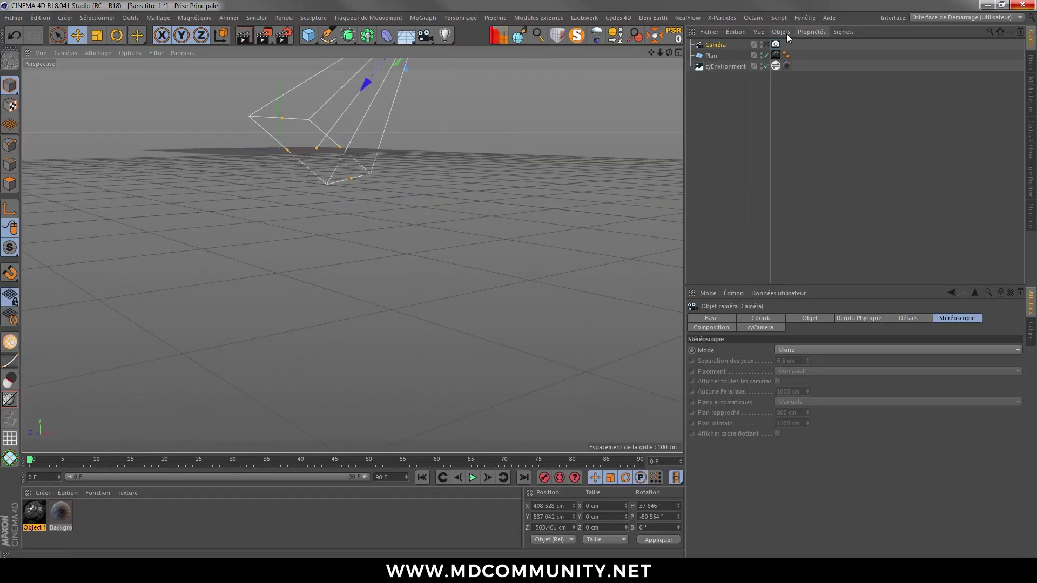
Extend the camera's focus distance slightly and check the render preview through the camera.
left_click_drag(316, 148, 311, 147)
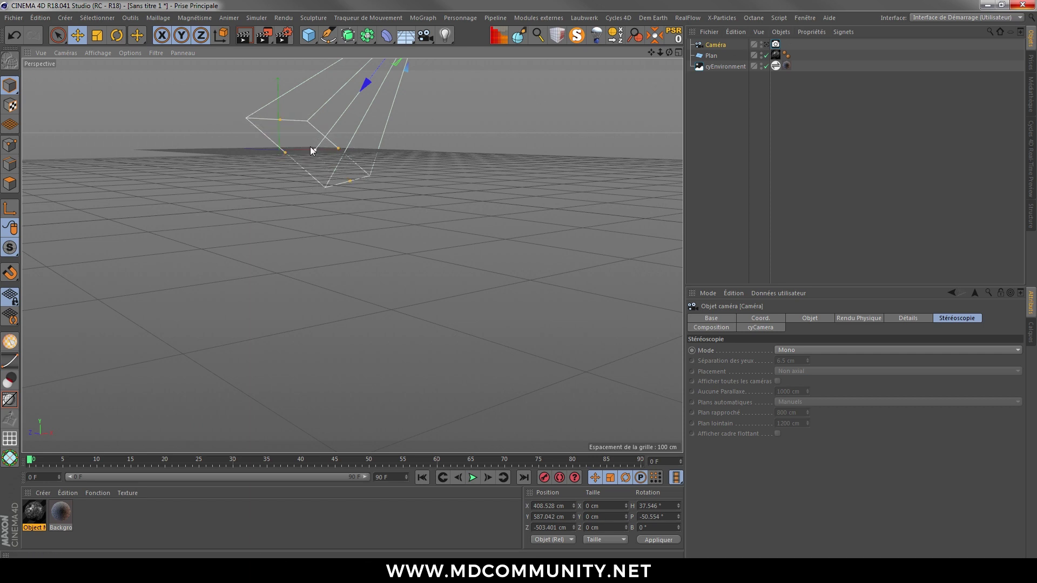
left_click(766, 44)
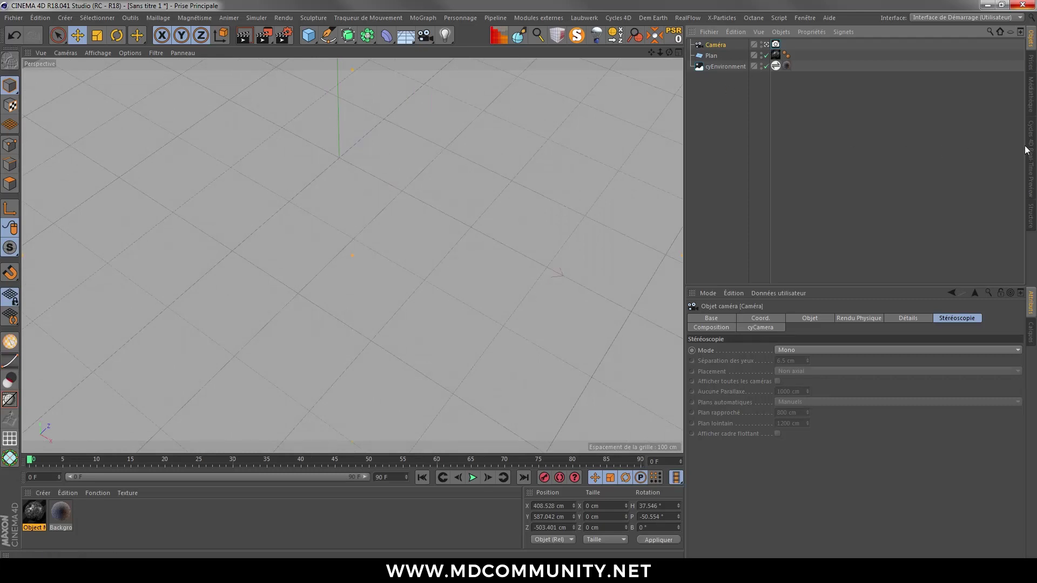
left_click(1028, 151)
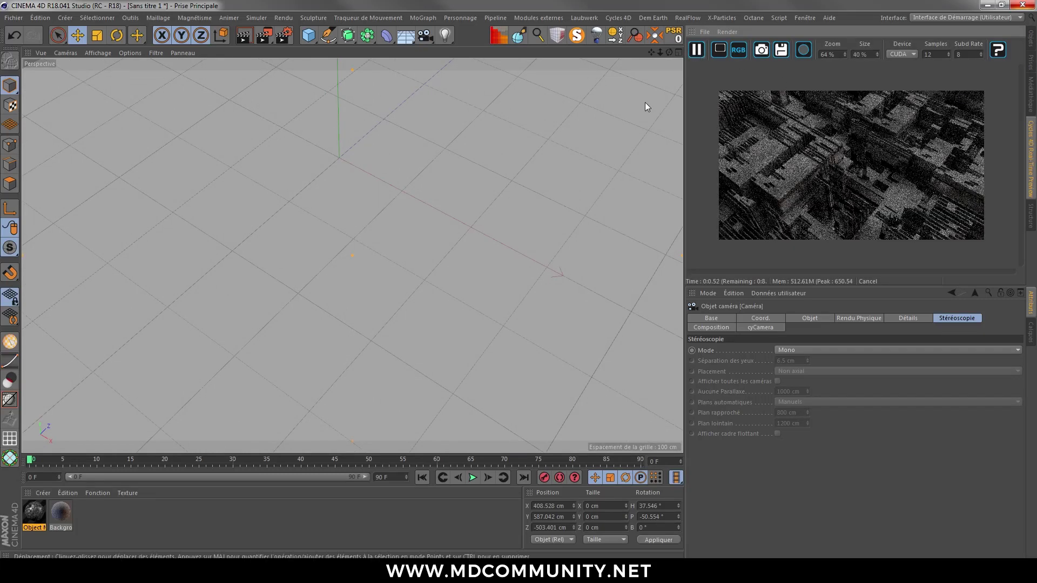
left_click(1031, 37)
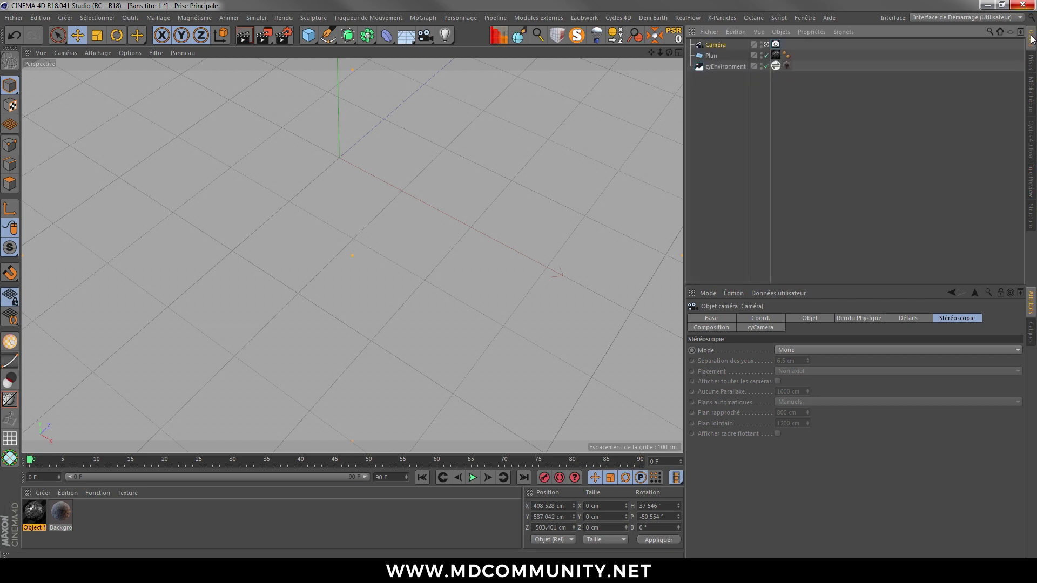
Set the Cycles 4D camera's depth of field size to 0.2 with the real-time preview showing.
left_click(777, 45)
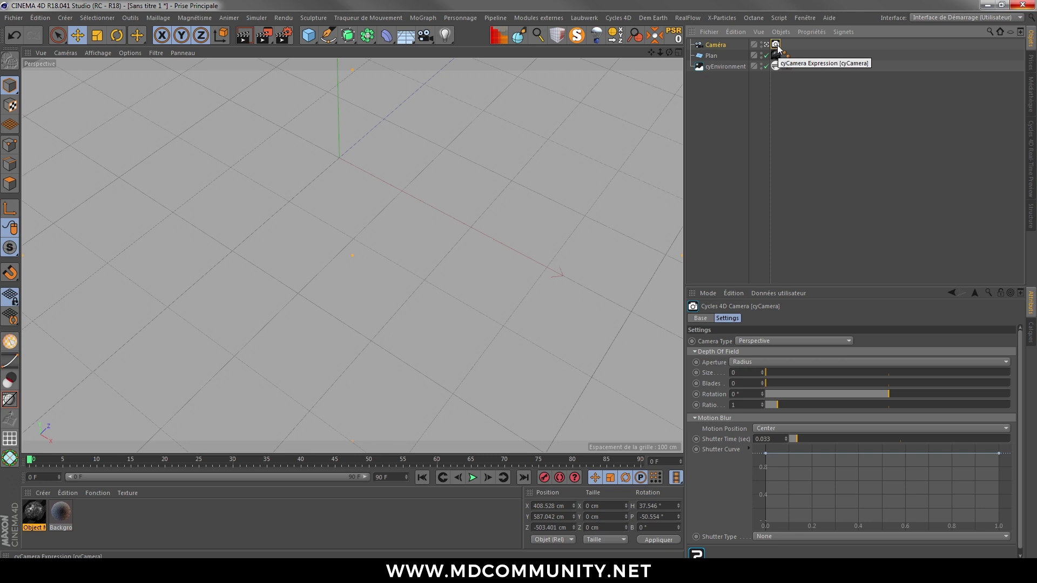
left_click(1031, 143)
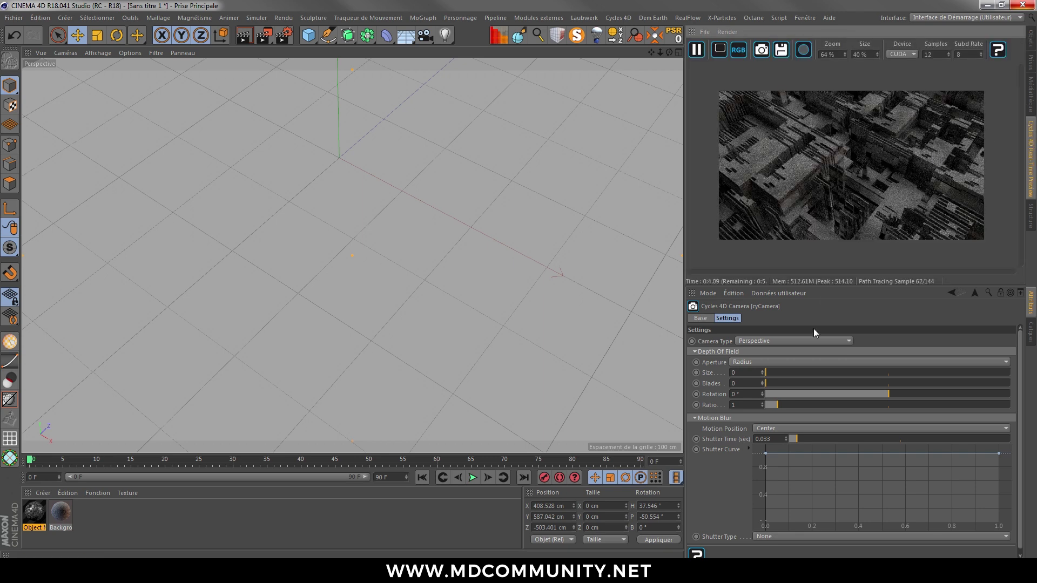
left_click(753, 374)
type(".2")
left_click(575, 364)
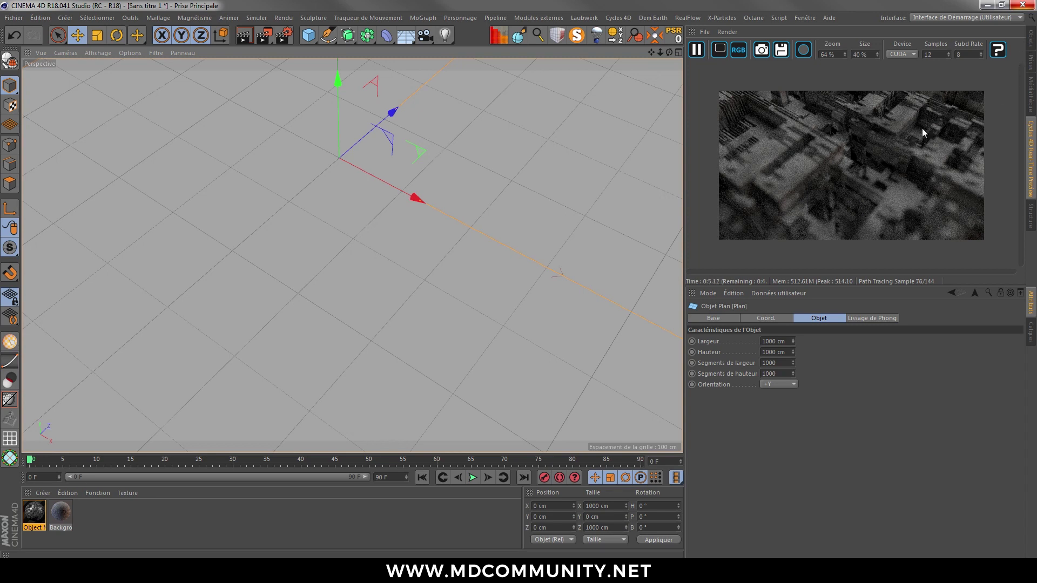
Shorten the camera's focus distance by pulling its focus plane up above the city plane.
left_click(1030, 51)
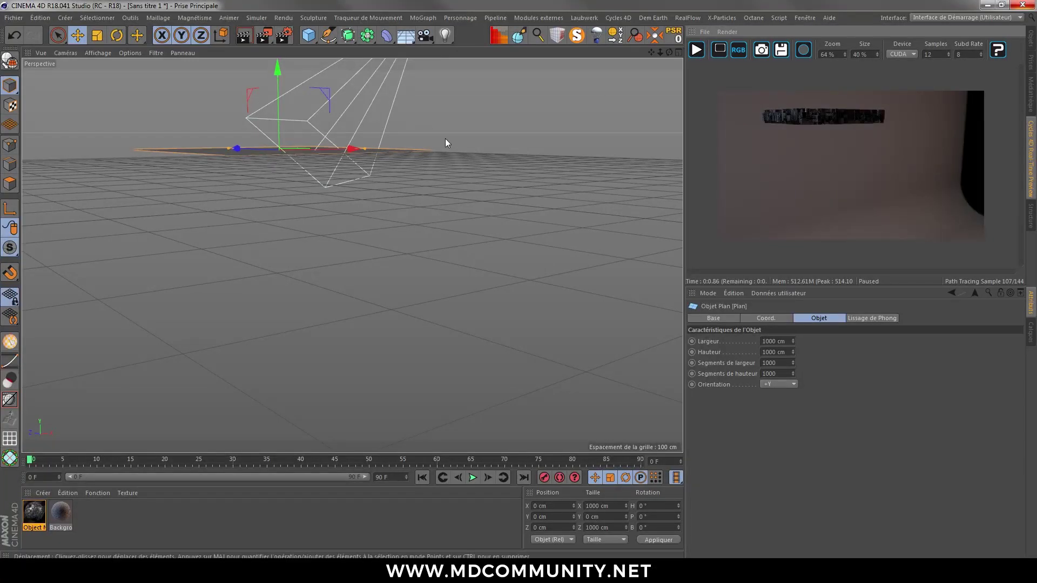
left_click(1031, 39)
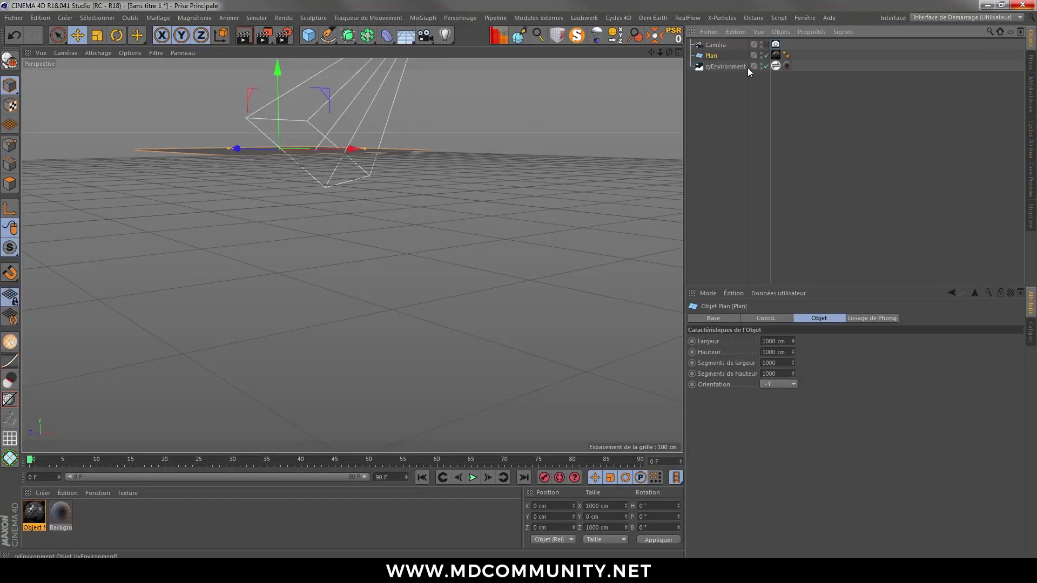
left_click(712, 46)
left_click_drag(313, 150, 336, 135)
Look through the camera and restart the Cycles 4D real-time preview to check the depth of field.
left_click(1031, 142)
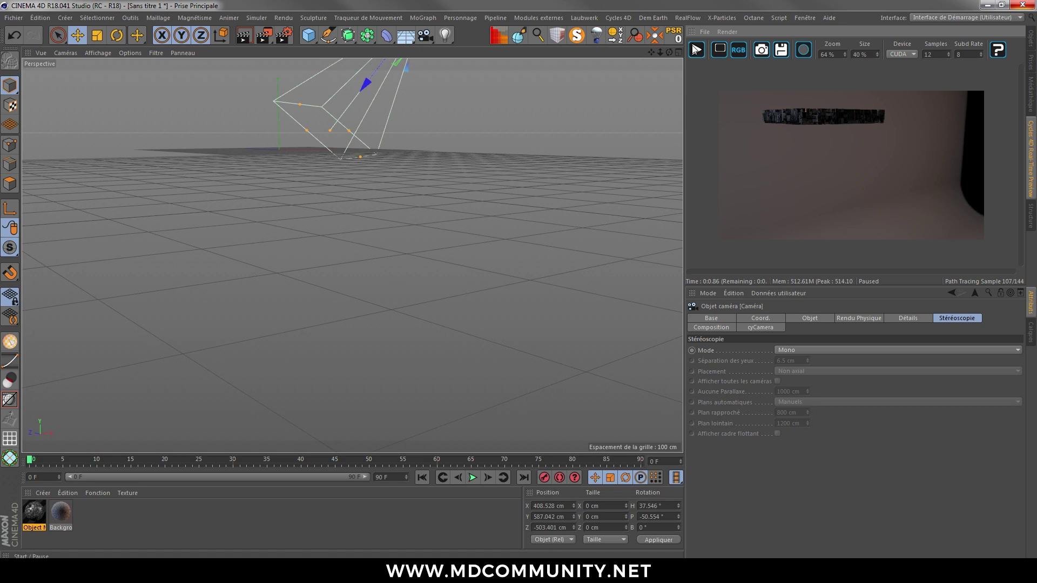
left_click(1030, 40)
left_click(767, 45)
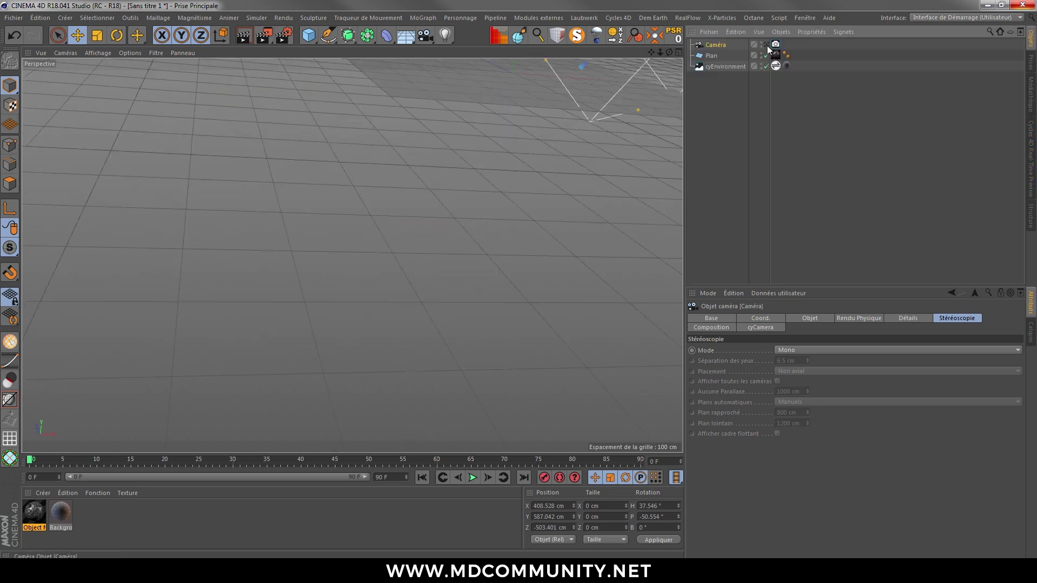
left_click(1032, 149)
left_click(696, 50)
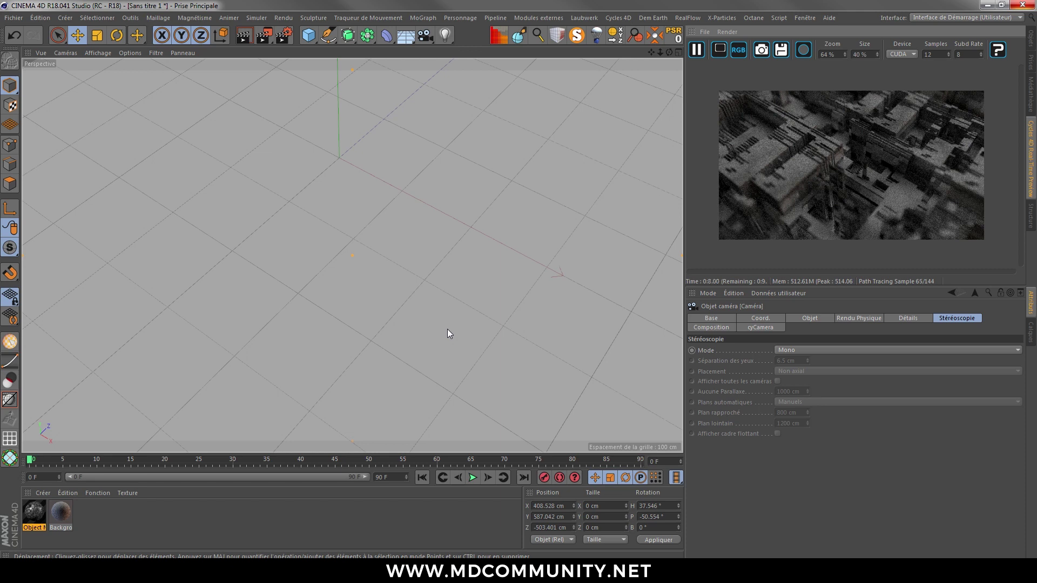
left_click(834, 205)
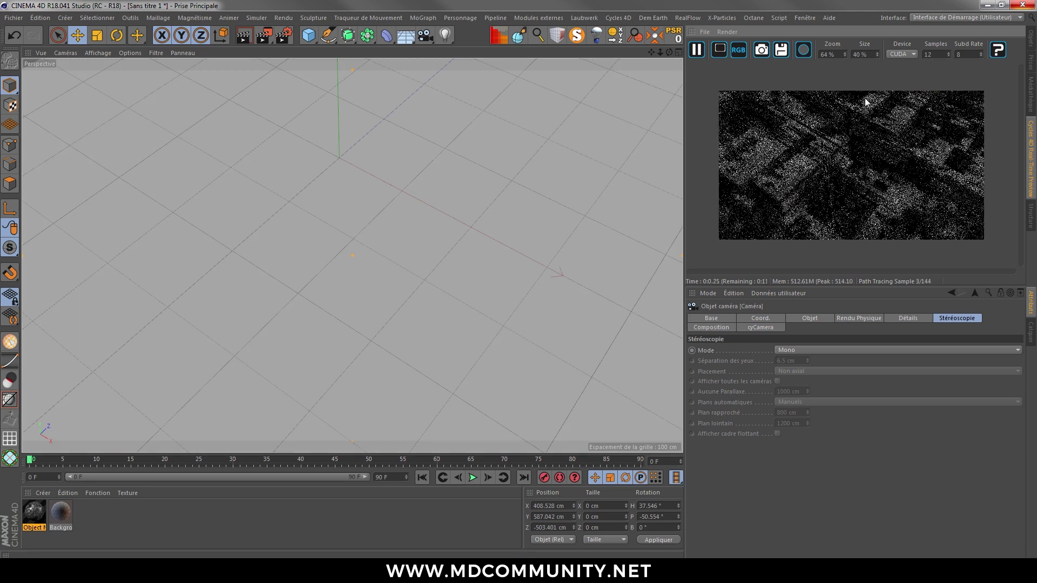
Set the Cycles 4D camera's depth of field size to 0.12 and check it in the real-time preview.
left_click(1030, 42)
left_click(776, 45)
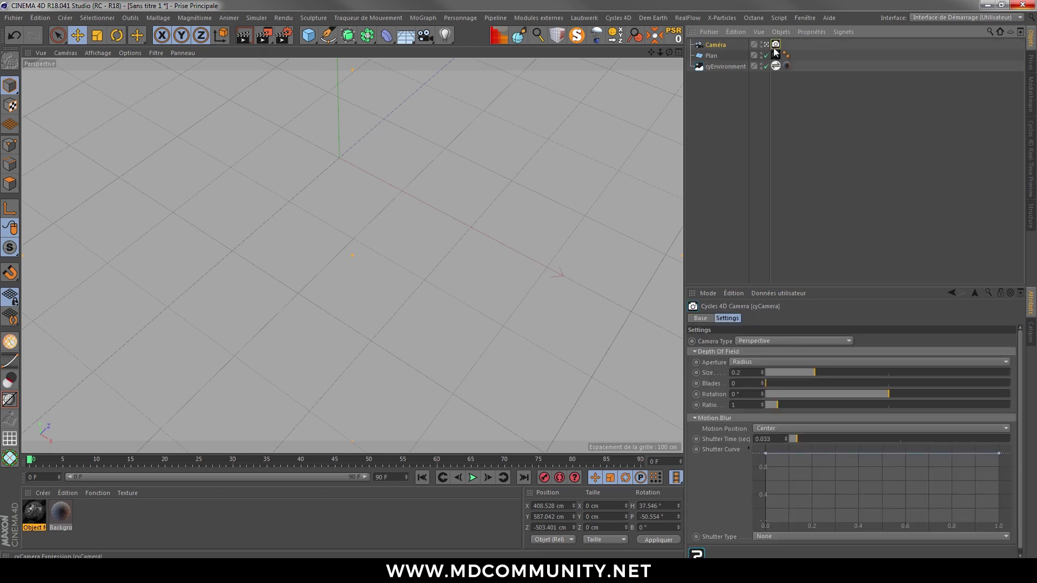
left_click(751, 375)
type("0.1")
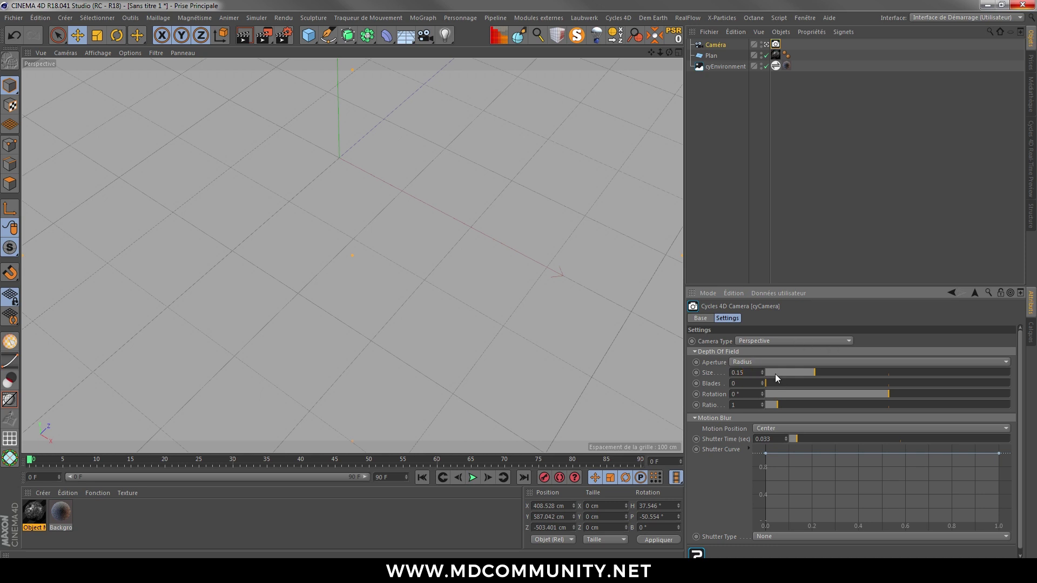
type("2")
key("Return")
left_click(1030, 157)
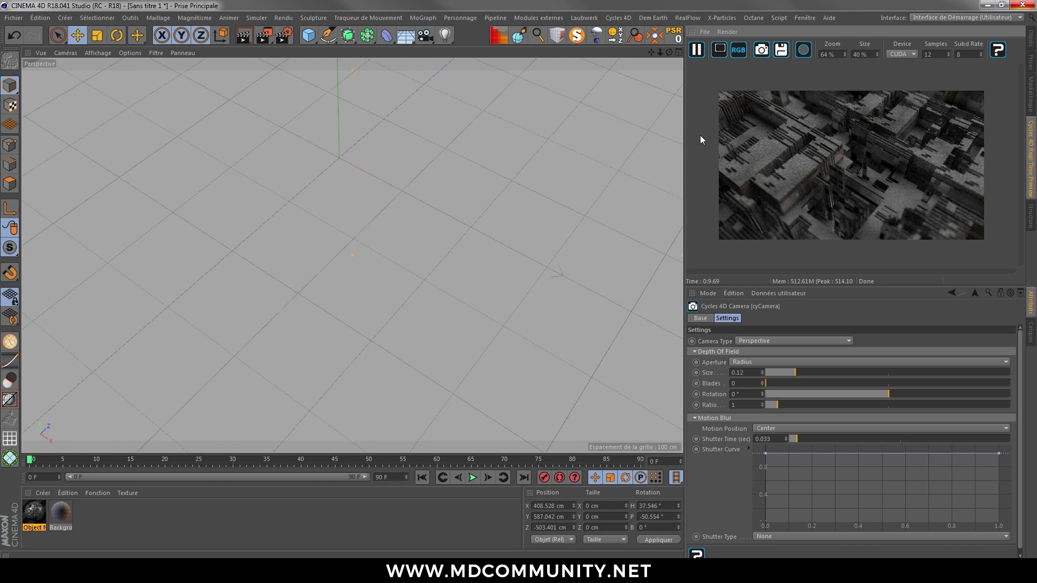
Pause the preview and set the background material's strength to 1.35.
left_click(697, 50)
double_click(59, 513)
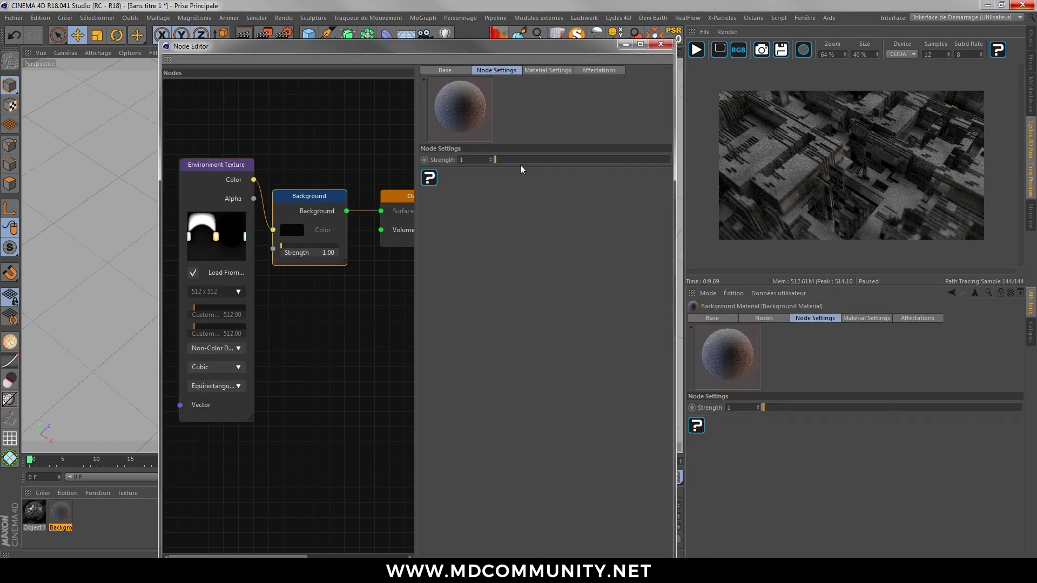
left_click(474, 161)
type(".35")
key("Return")
left_click(660, 45)
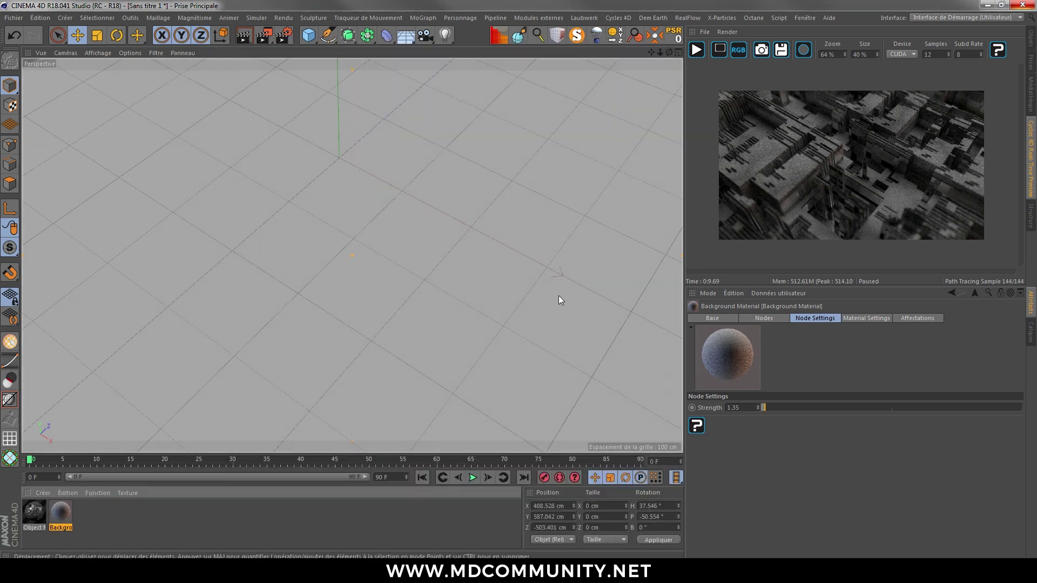
Add a cube and stretch it over the city plane to about 1109 cm in X and 1428 cm in Z.
left_click(309, 35)
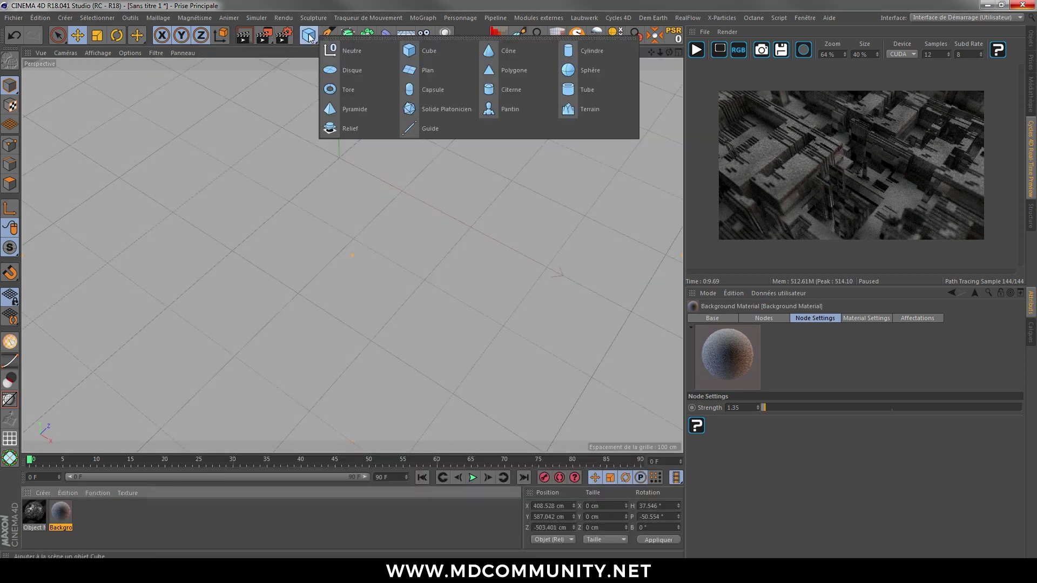
left_click(432, 54)
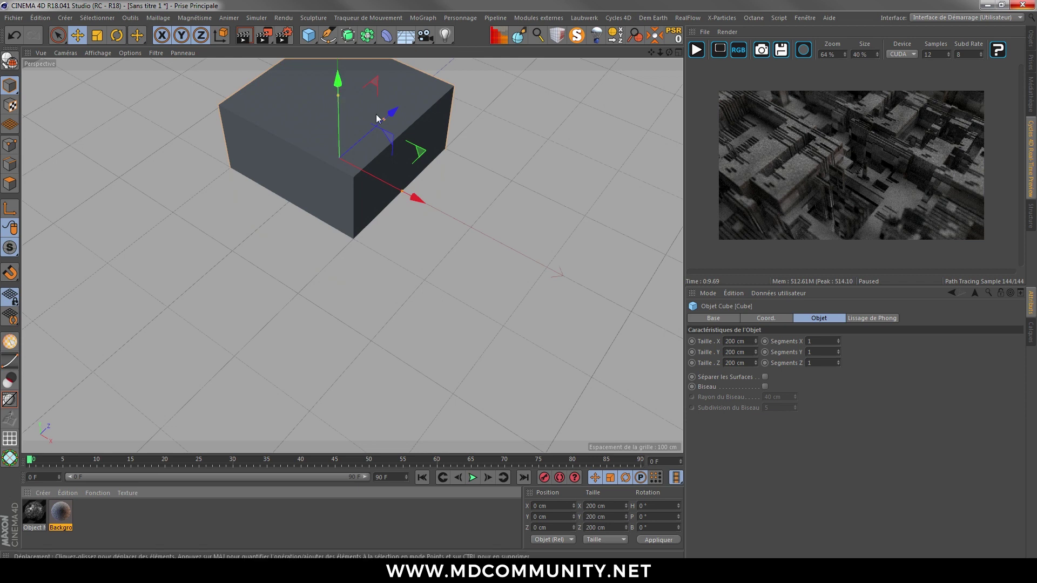
mouse_move(384, 117)
left_mouse_down()
mouse_move(454, 67)
mouse_move(383, 137)
left_mouse_up()
left_click_drag(402, 192, 637, 310)
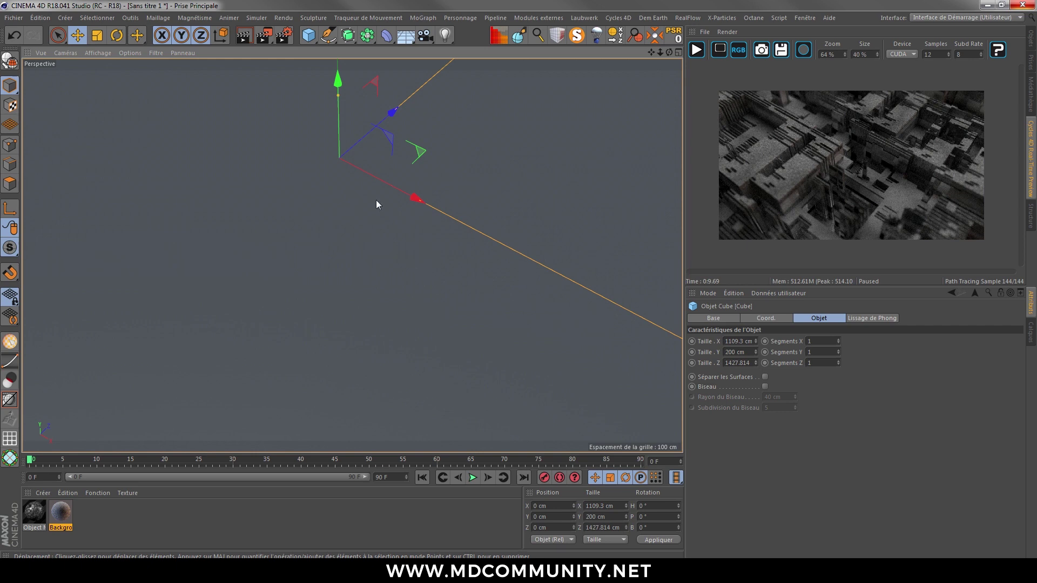
Create a Cycles 4D object material and remove its Diffuse BSDF node.
left_click(48, 493)
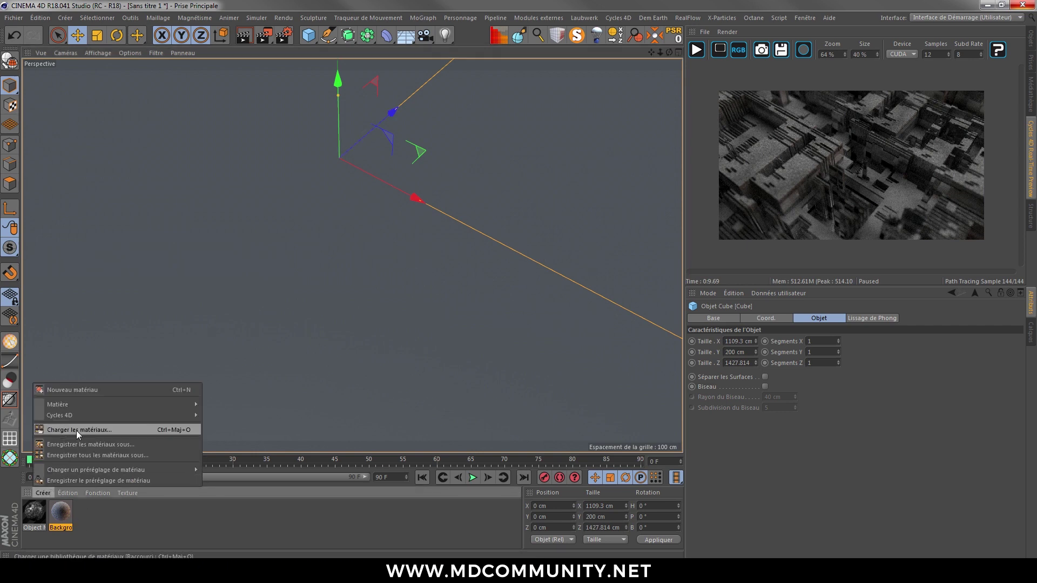
mouse_move(72, 416)
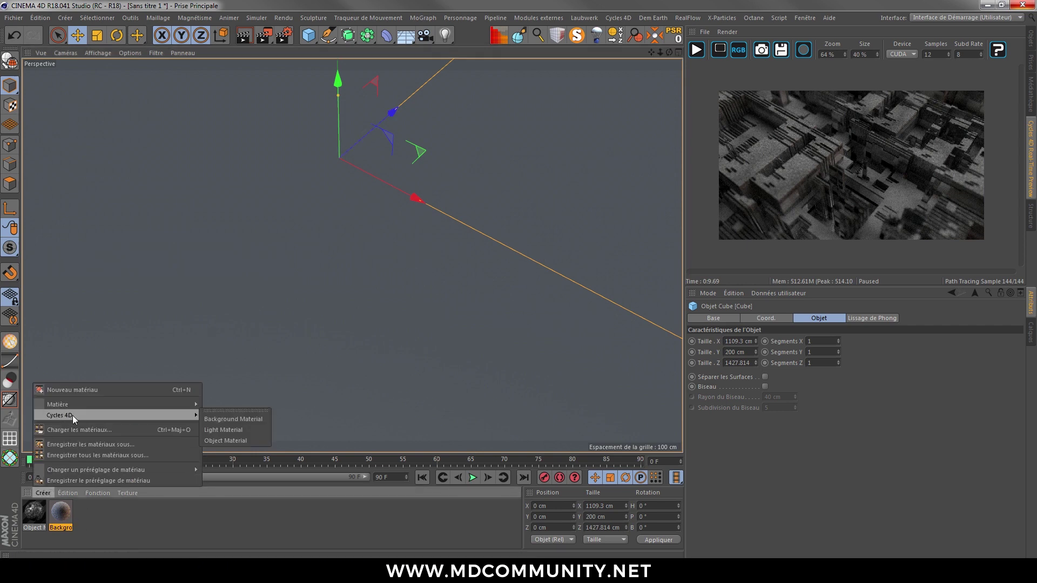
left_click(235, 439)
double_click(43, 514)
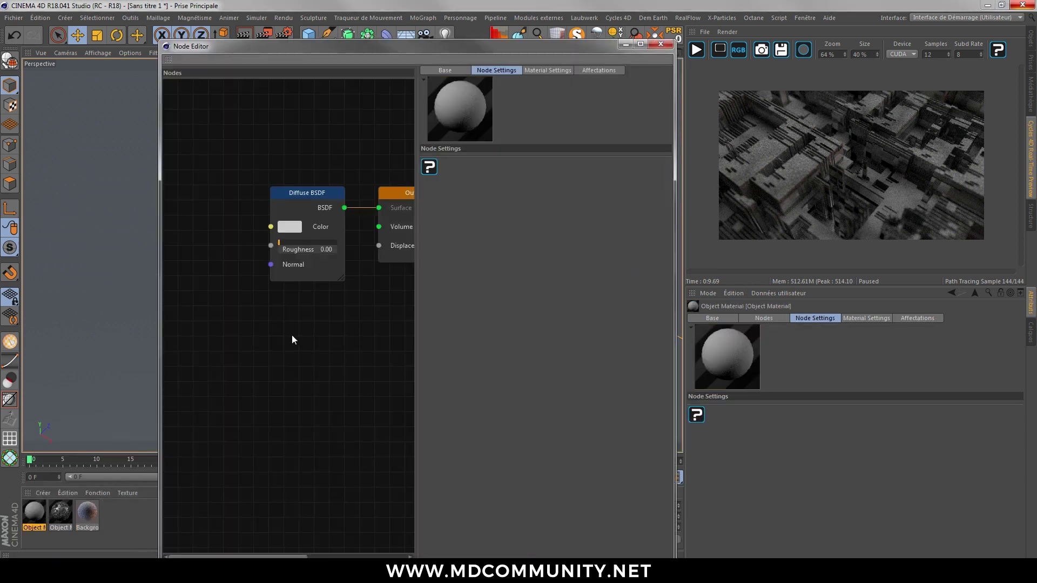
left_click(313, 199)
key("Delete")
Add Volume Absorption and Volume Scatter nodes to the new material, arranged one above the other.
right_click(248, 201)
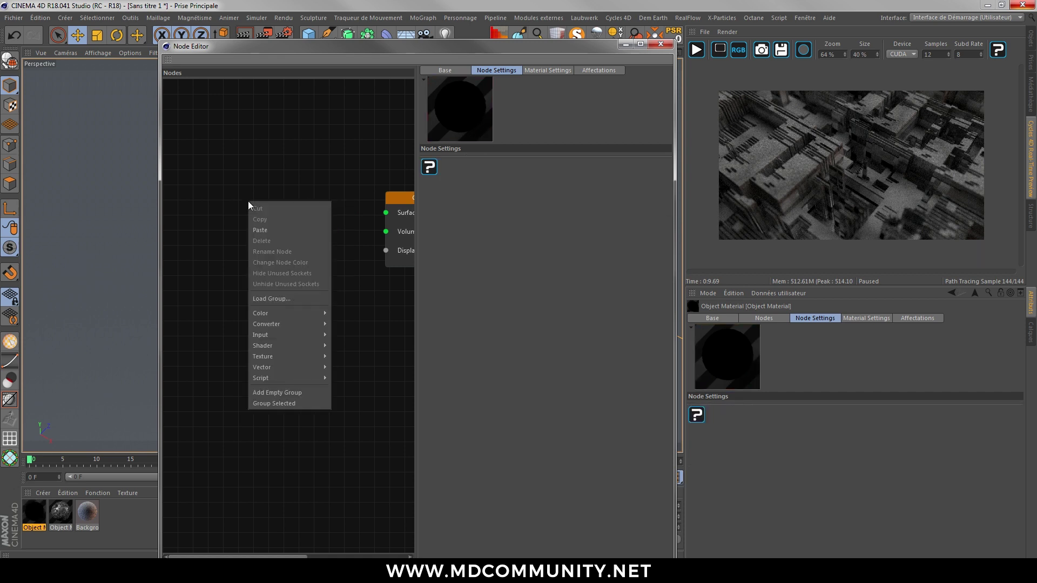
mouse_move(294, 338)
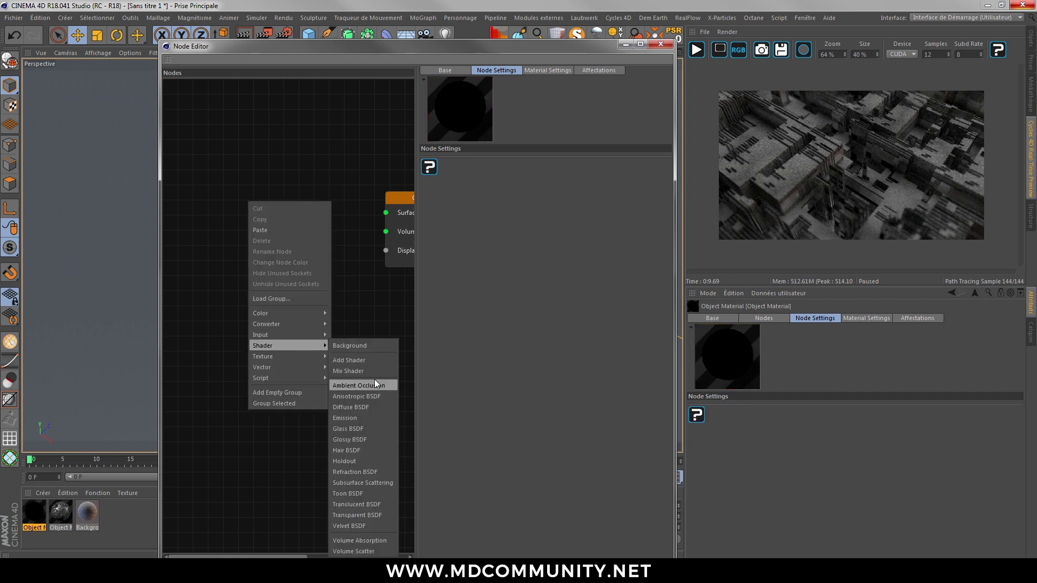
left_click(360, 541)
left_click_drag(278, 211, 245, 180)
right_click(261, 251)
mouse_move(325, 412)
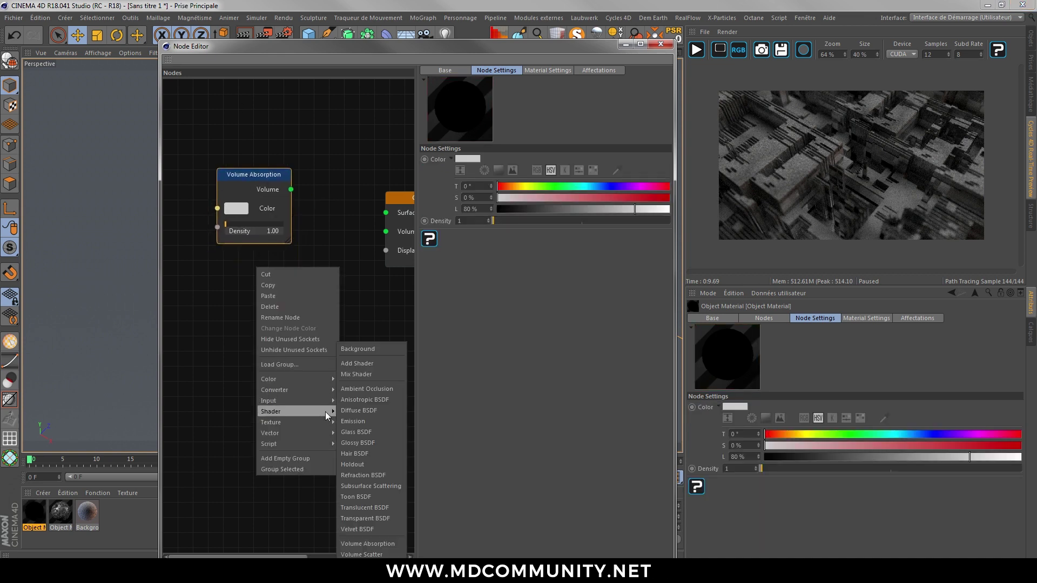
left_click(369, 555)
left_click_drag(285, 275, 247, 263)
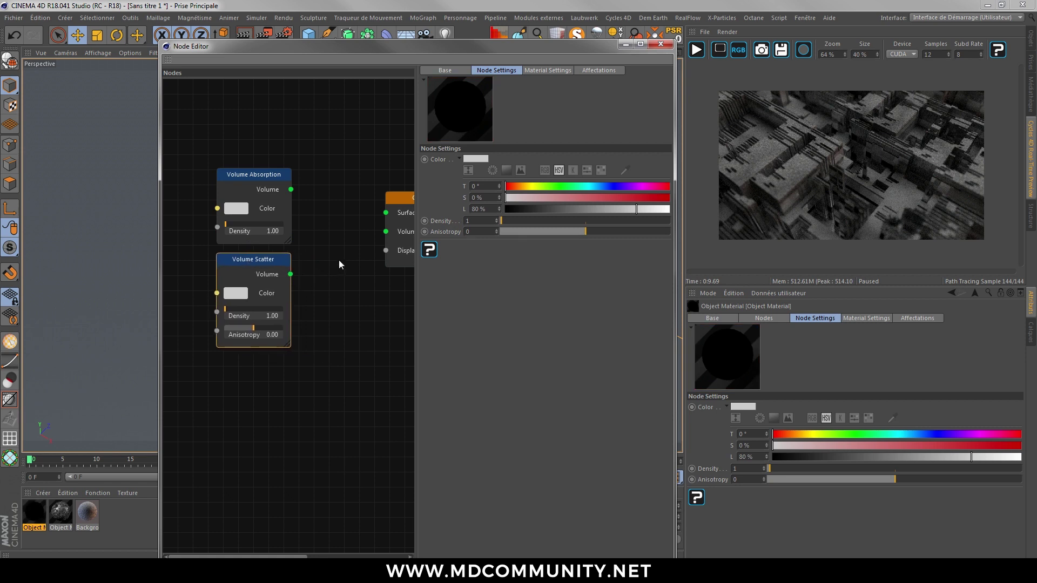
Combine Volume Absorption and Volume Scatter through an Add Shader node connected to the output's Volume socket.
right_click(318, 222)
mouse_move(387, 384)
mouse_move(386, 365)
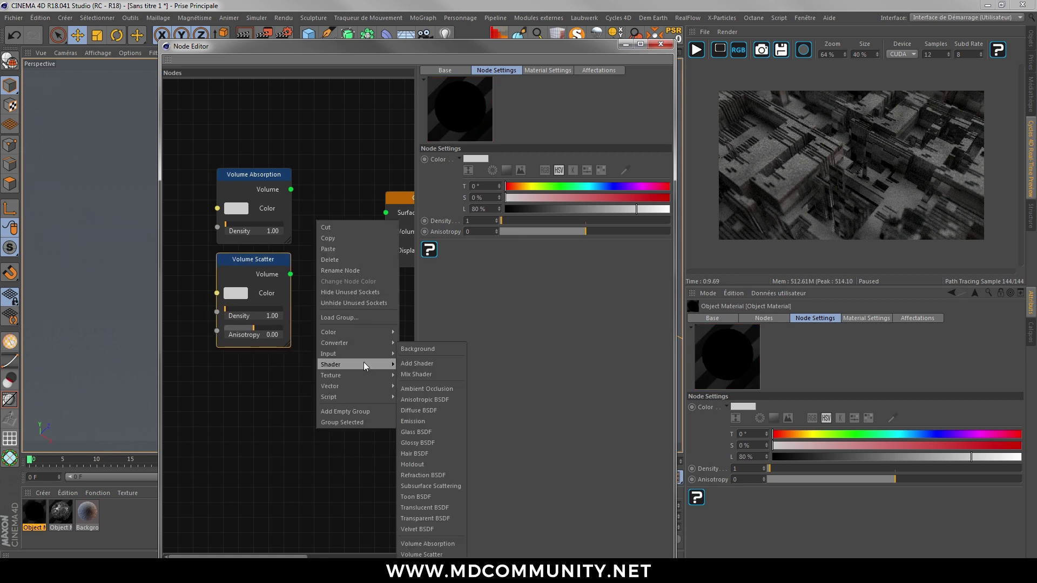
left_click(435, 364)
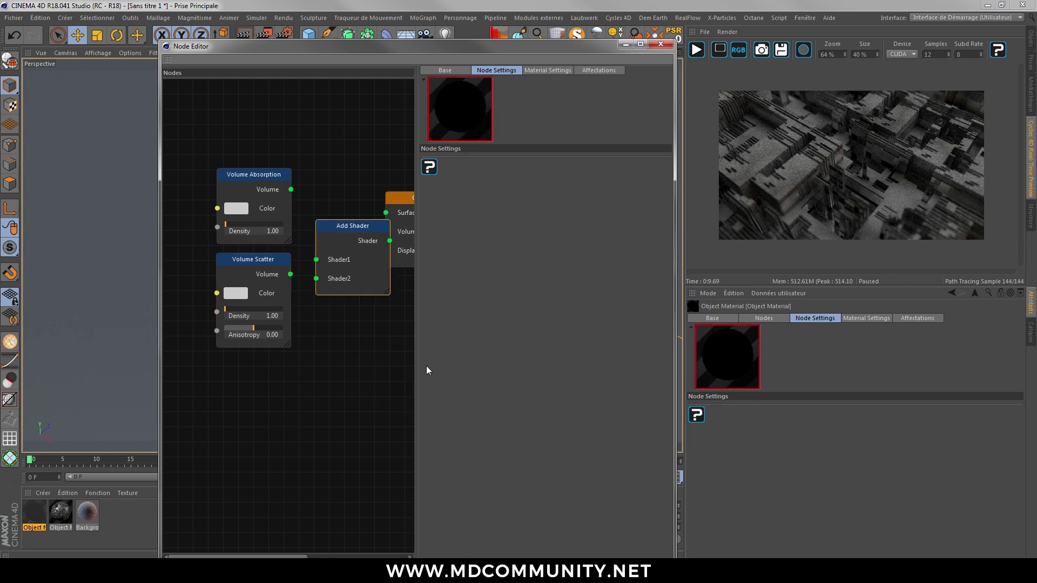
left_click_drag(268, 264, 241, 265)
left_click_drag(244, 179, 317, 278)
left_click_drag(346, 226, 389, 208)
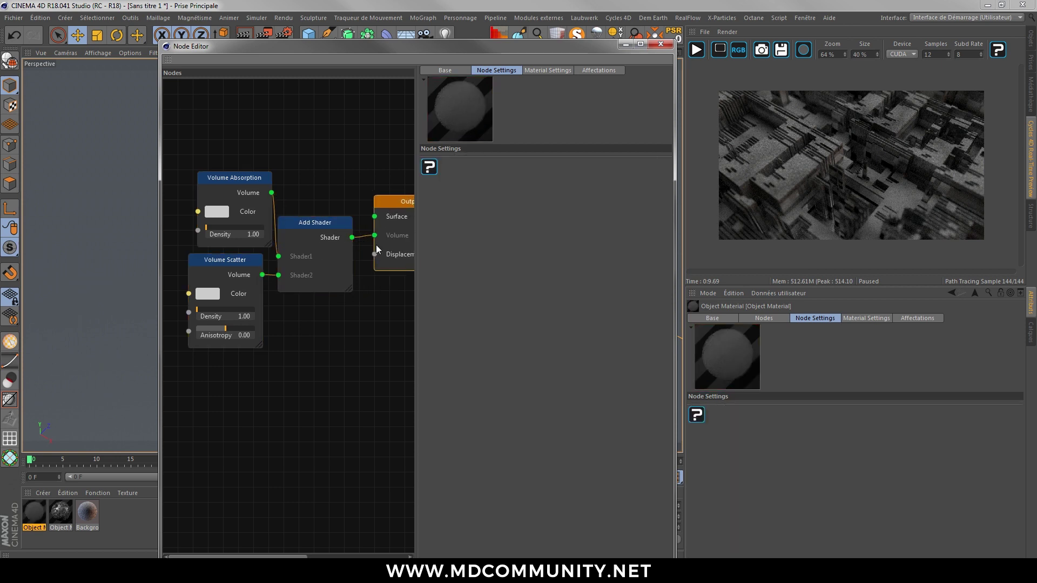
Set the density of both Volume Scatter and Volume Absorption to 0.5 and close the node editor.
double_click(238, 317)
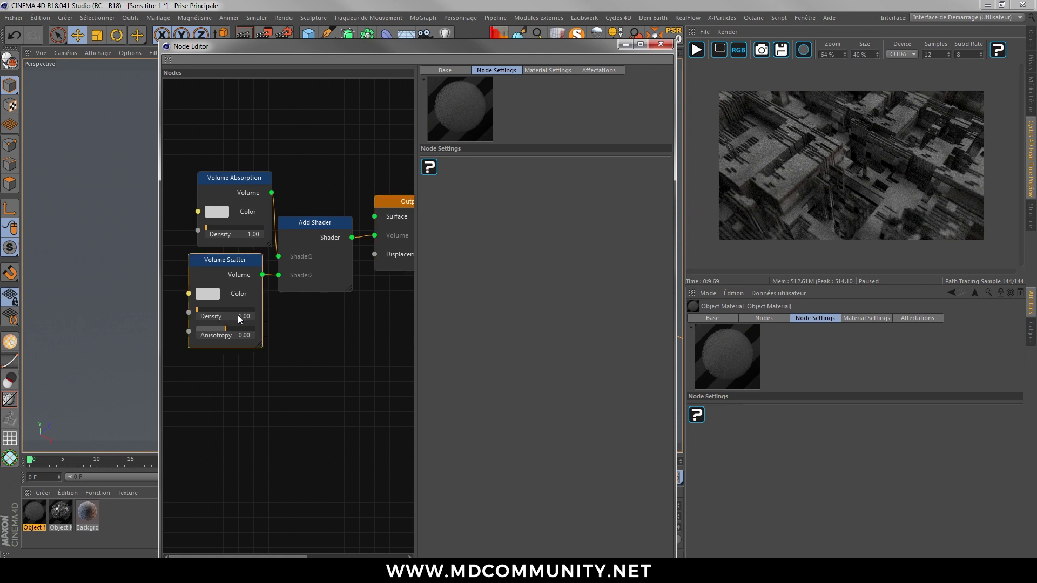
type("0")
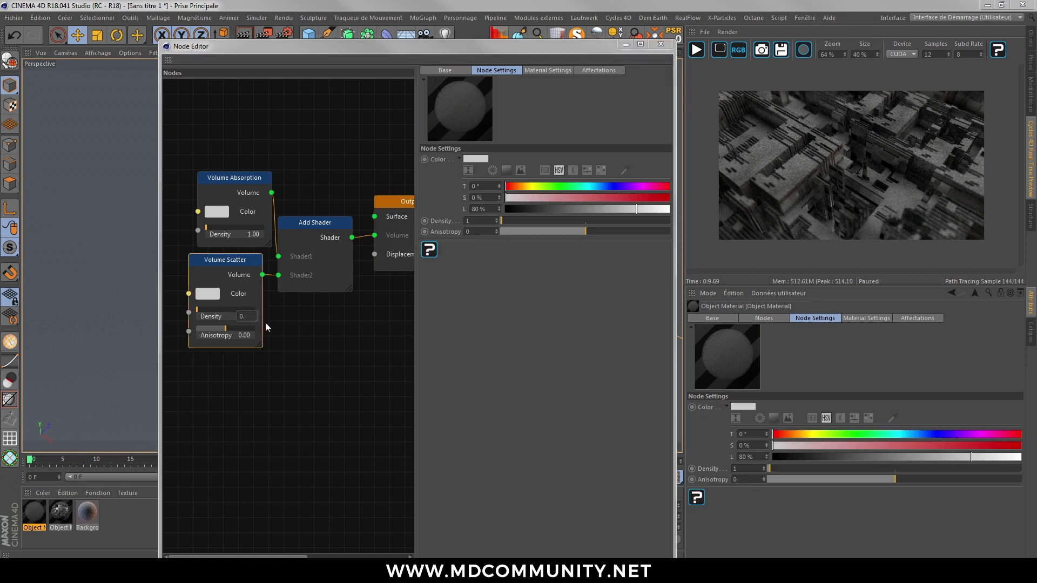
type(".5")
left_click(257, 239)
double_click(253, 234)
type("0.5")
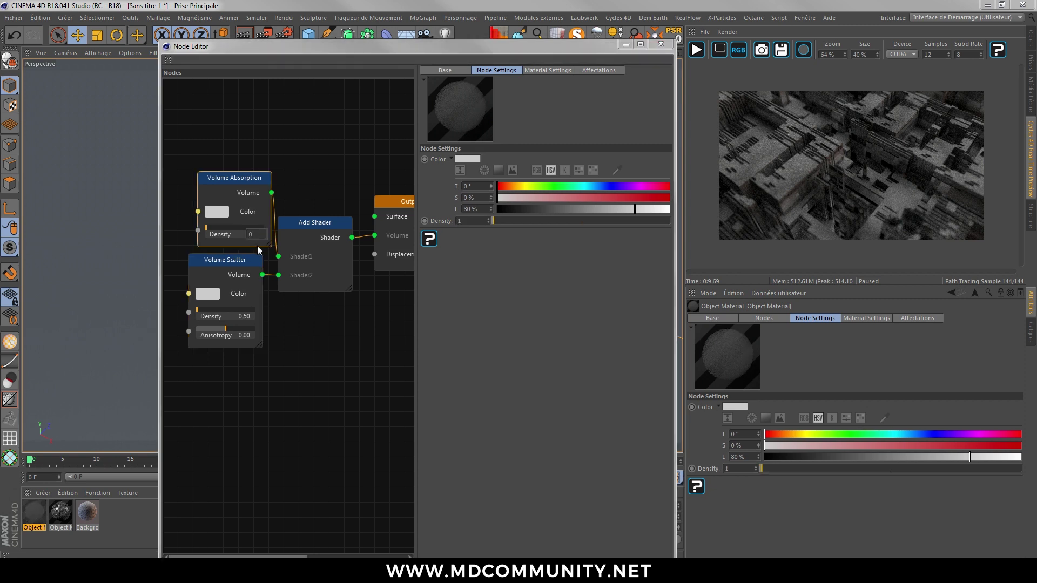
key("Return")
left_click(660, 44)
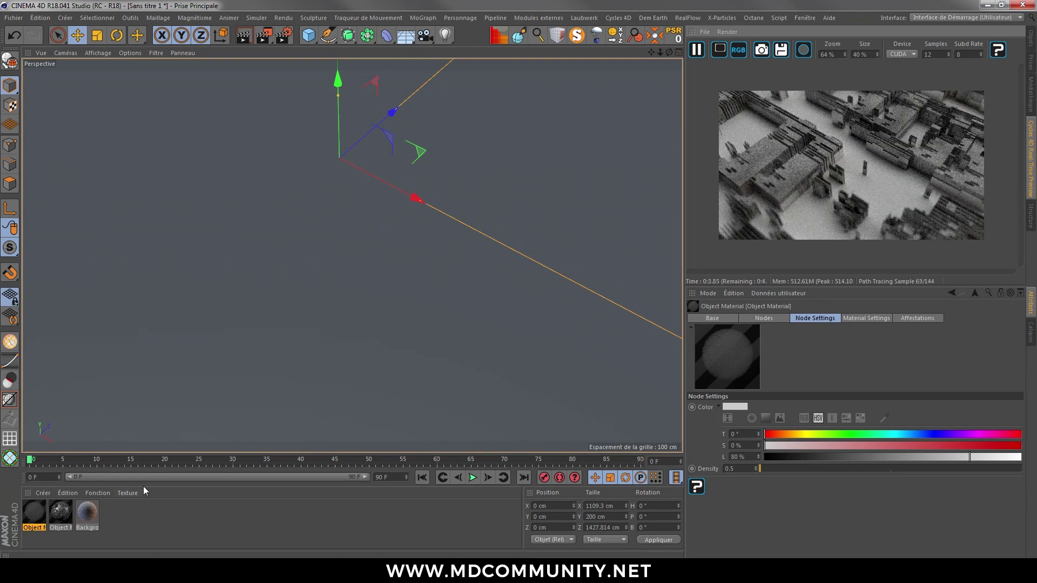
Apply the volume material to the fog cube and raise the cube to about 21.5 cm on Y.
left_click_drag(38, 522, 436, 225)
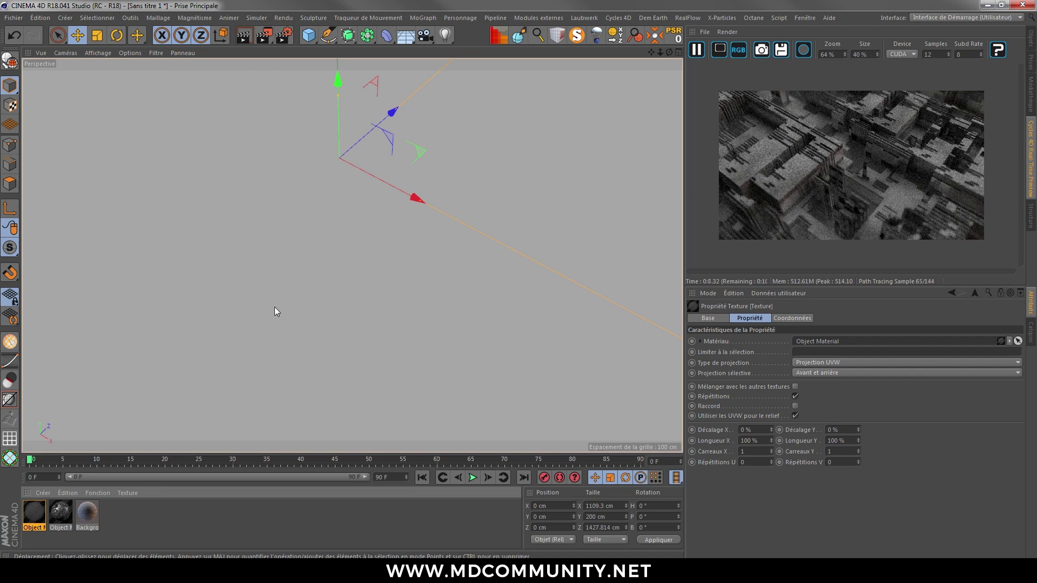
left_click_drag(340, 84, 339, 71)
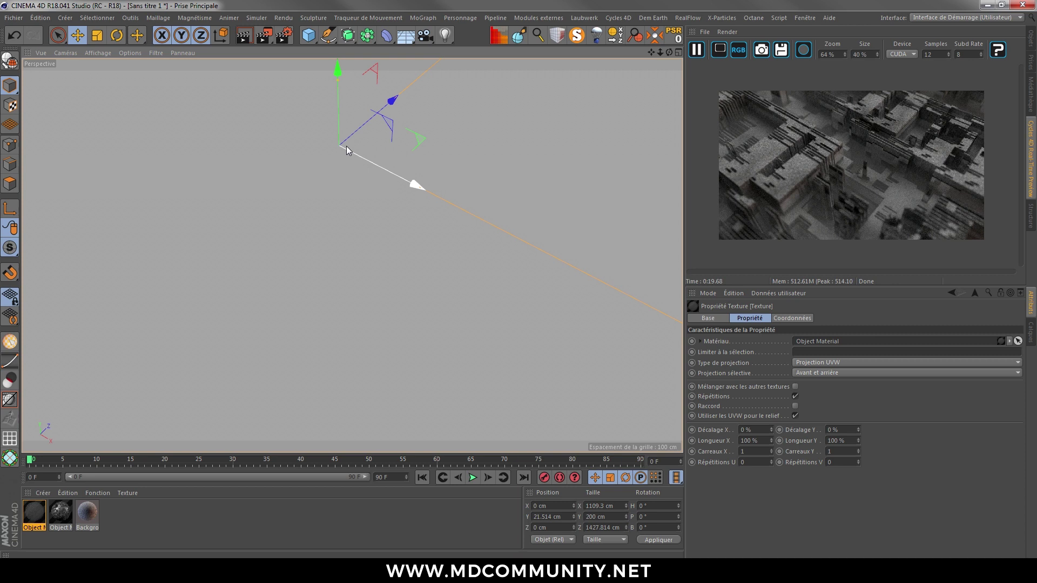
Pause the Cycles 4D real-time preview and render the scene to the Picture Viewer.
left_click(699, 50)
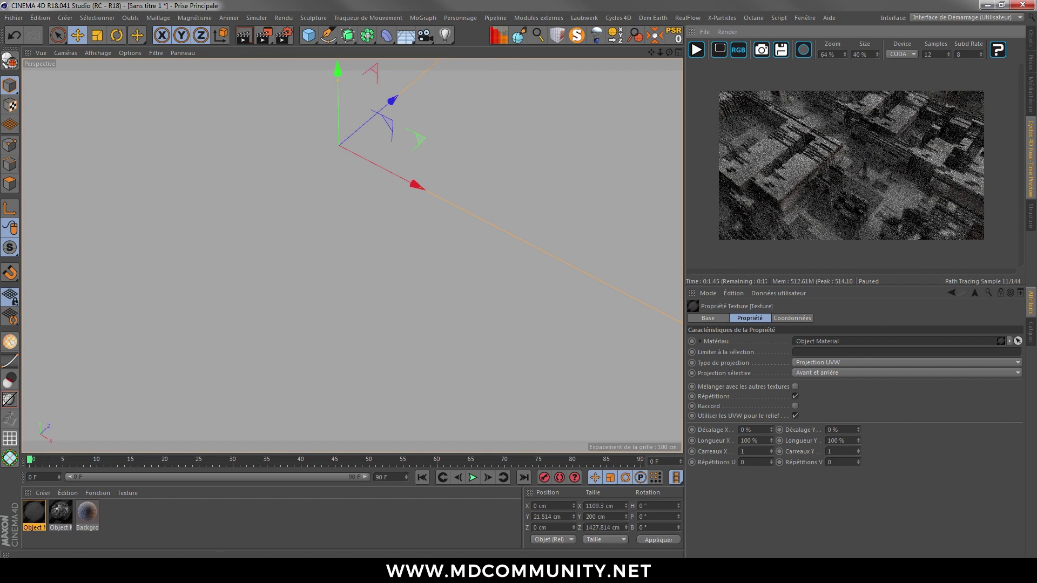
left_click(264, 35)
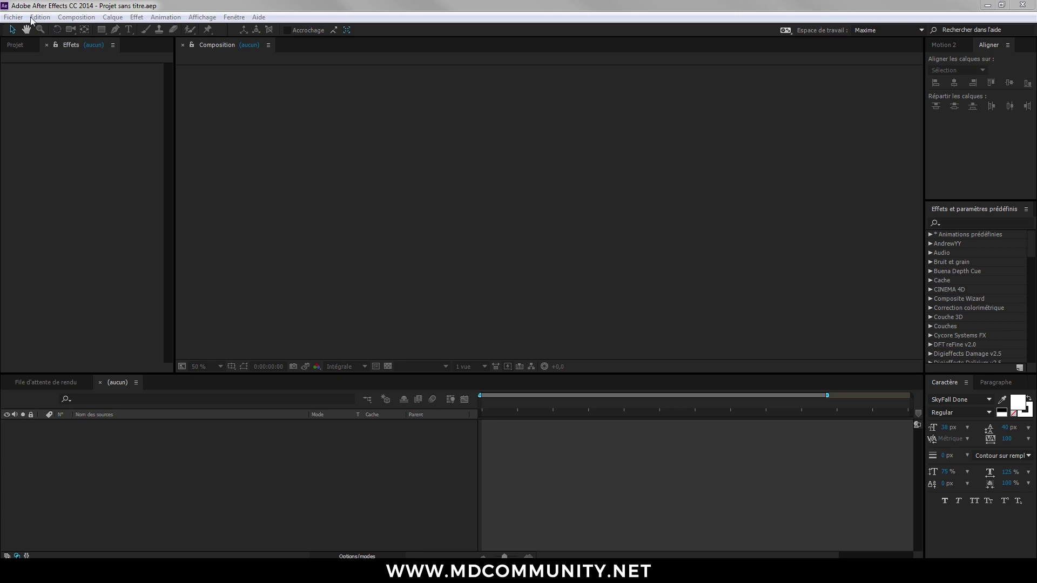
Switch to After Effects, import the city2 image and create a composition from it.
left_click(13, 17)
mouse_move(132, 157)
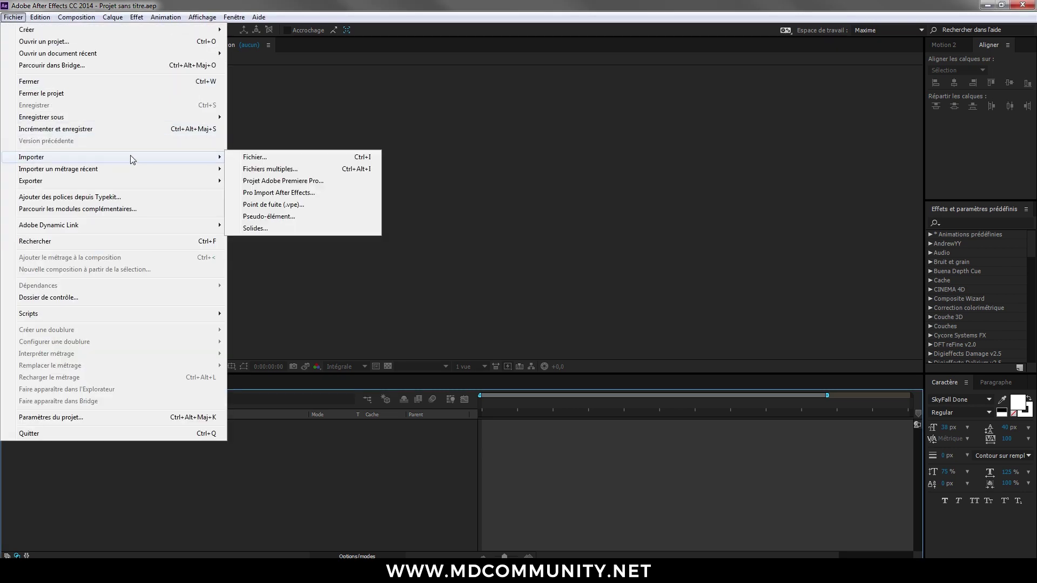
left_click(241, 155)
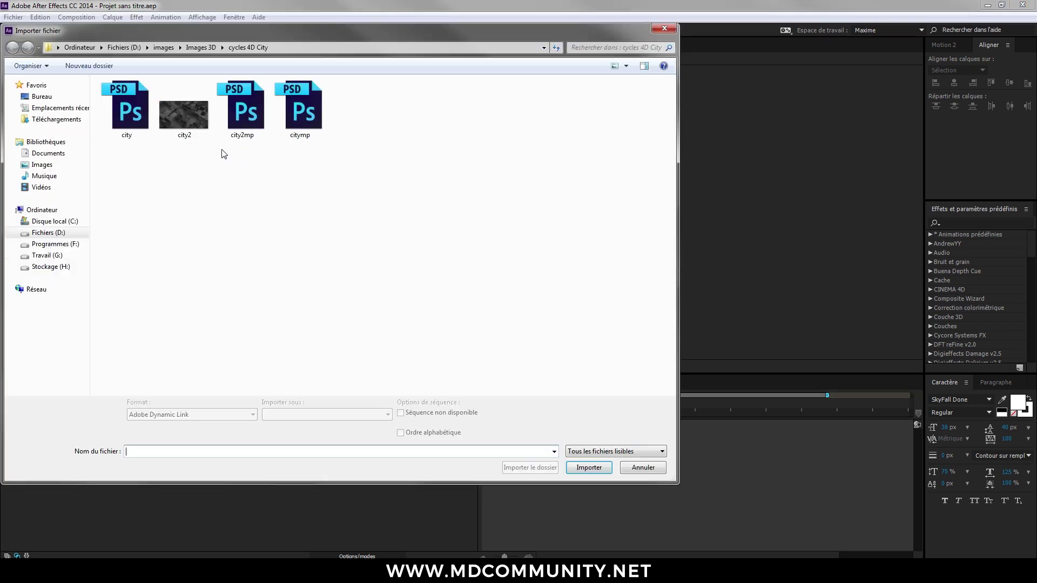
double_click(182, 131)
left_click_drag(72, 145, 445, 199)
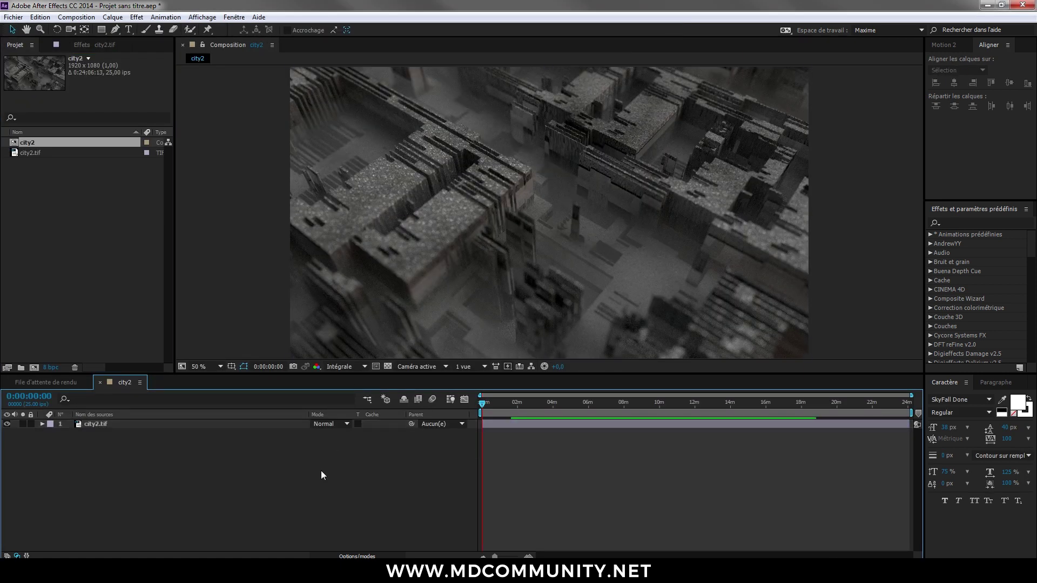
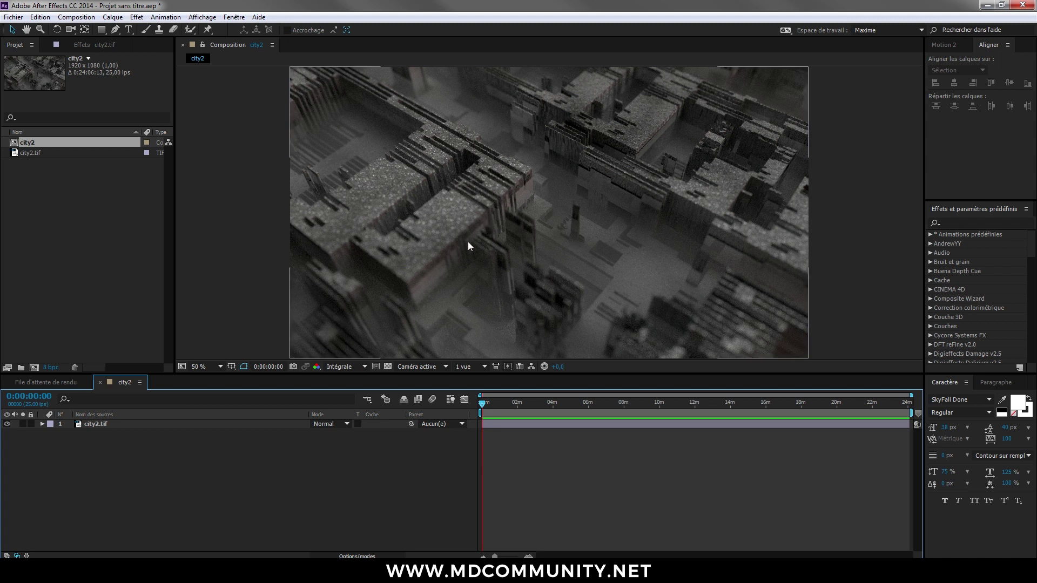
Import city2mp.psd as a composition with editable layer styles and open that composition.
left_click(14, 17)
mouse_move(146, 156)
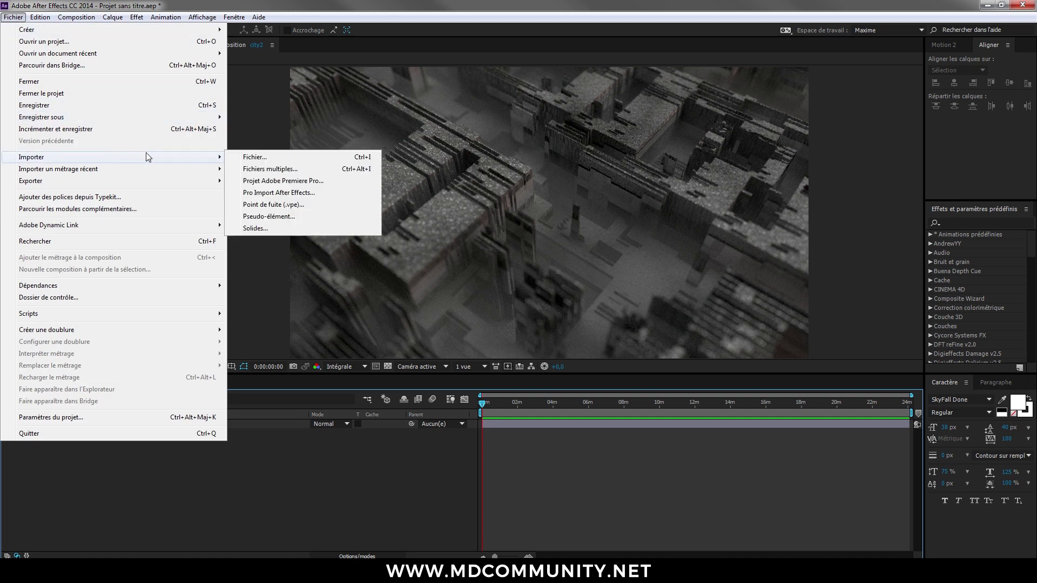
left_click(233, 157)
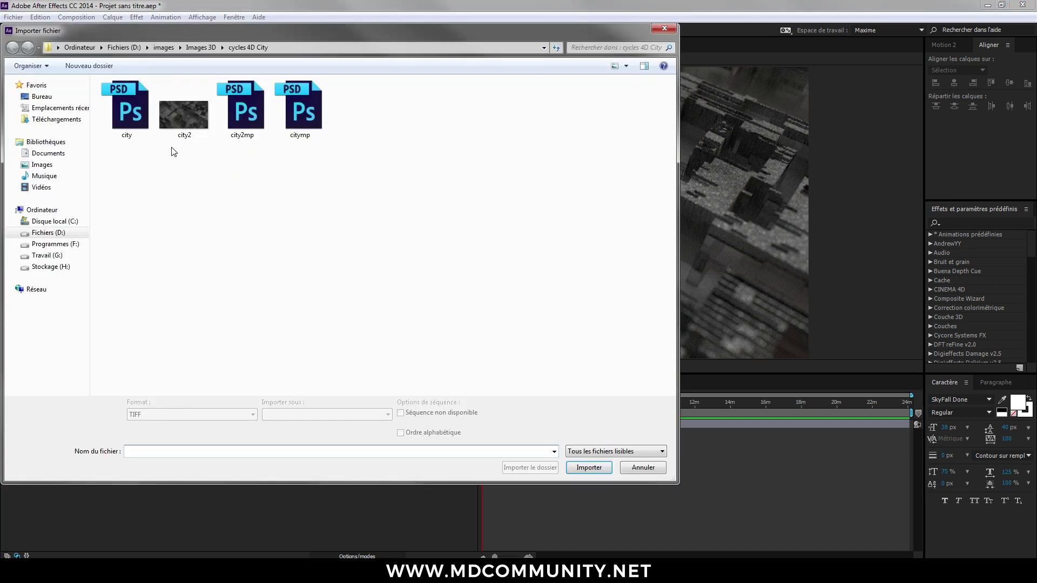
double_click(242, 108)
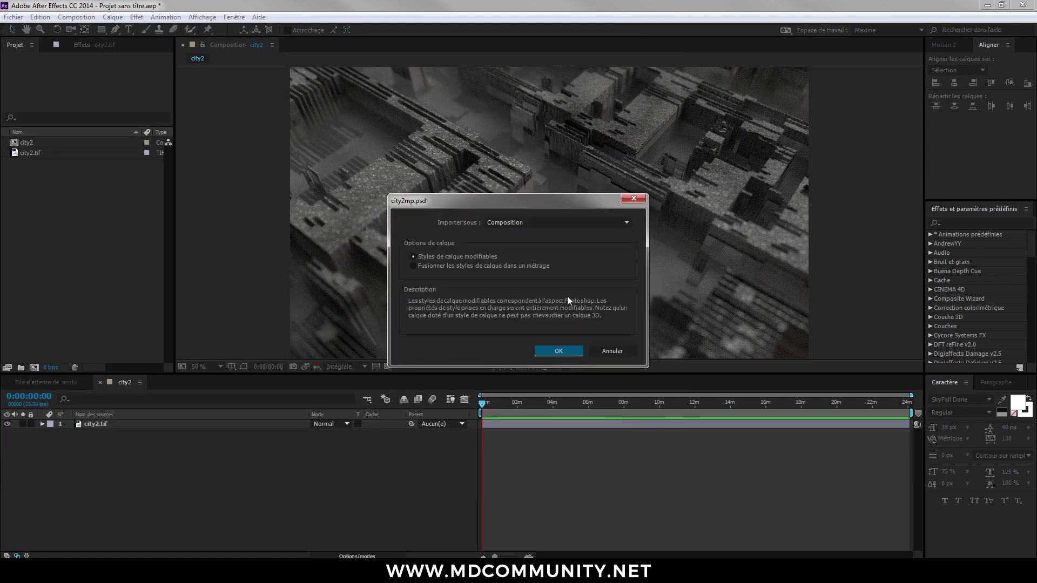
left_click(559, 351)
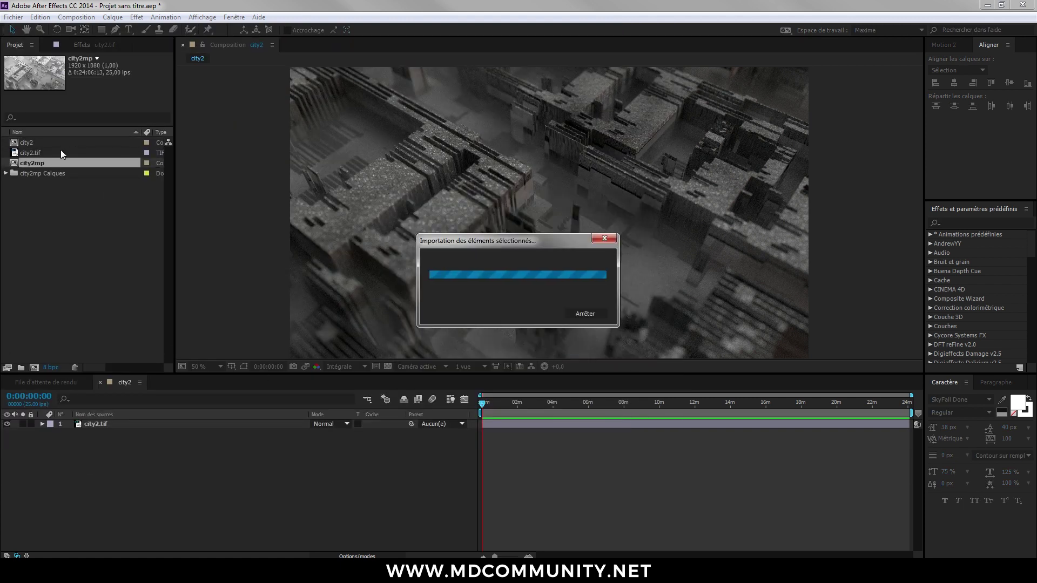
double_click(25, 163)
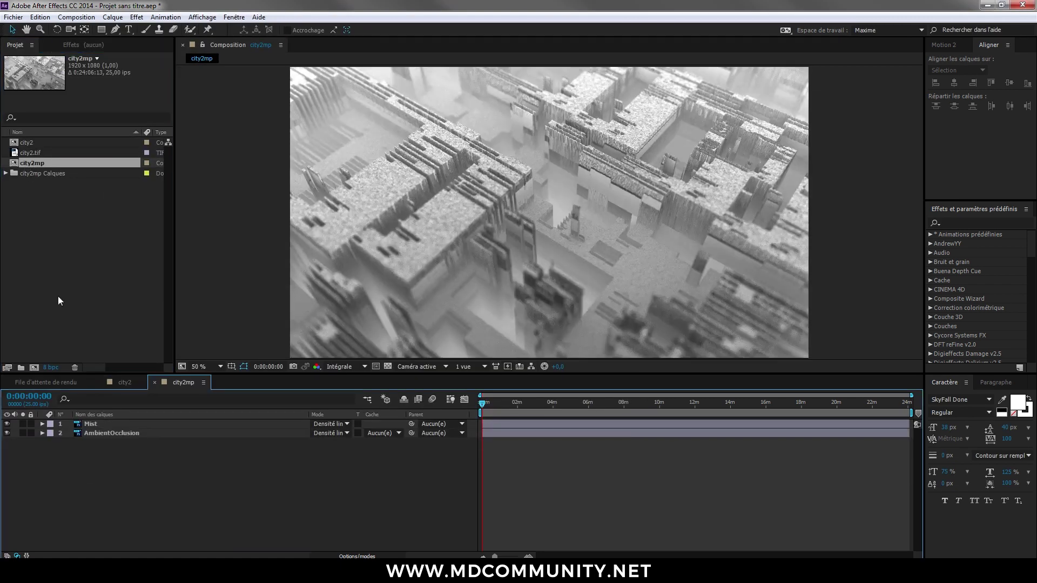
Preview the Mist layer on its own in city2mp and copy it into the city2 composition.
left_click(90, 424)
left_click(23, 424)
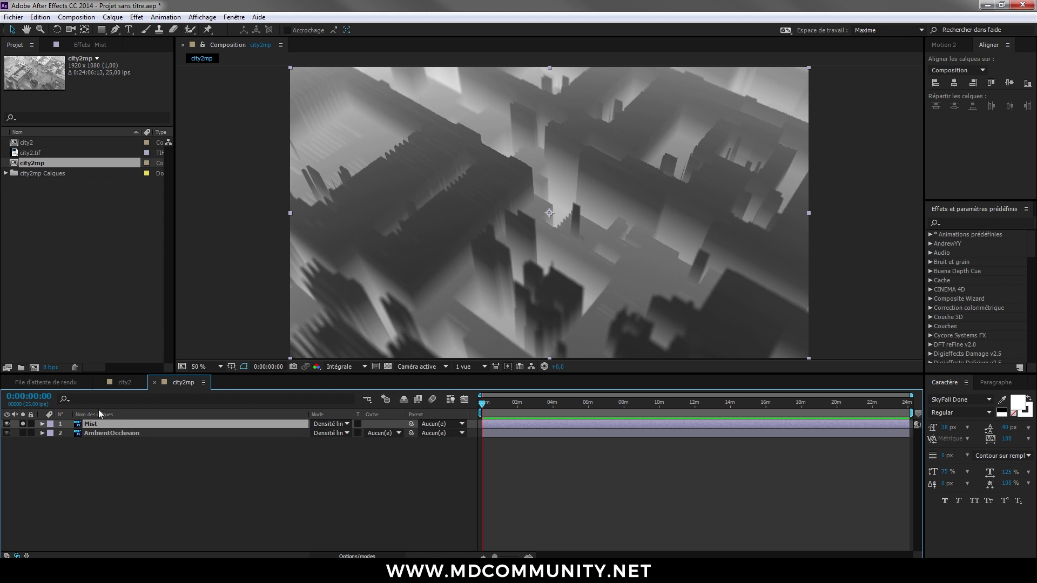
left_click(23, 424)
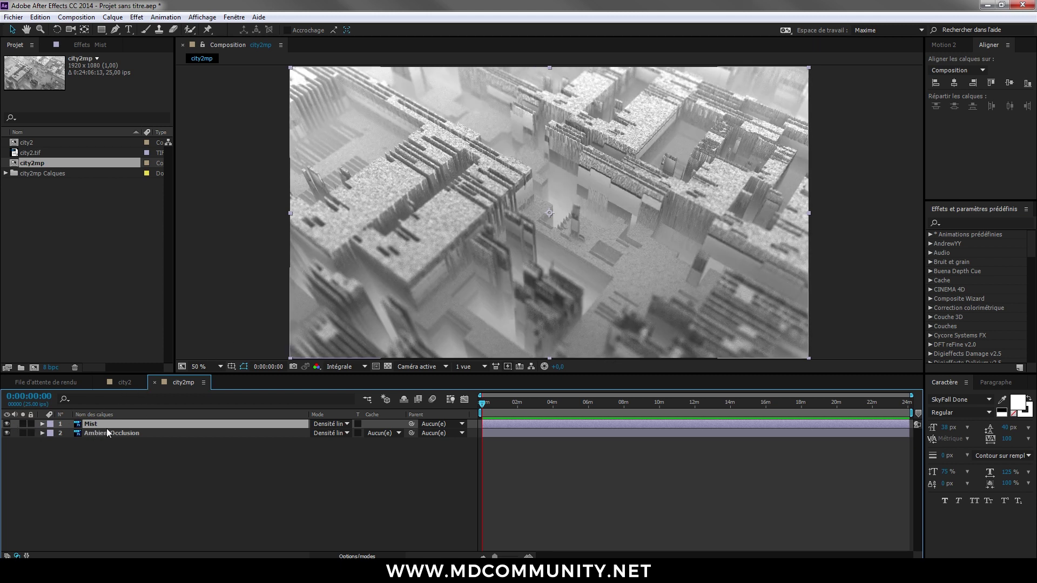
left_click(125, 382)
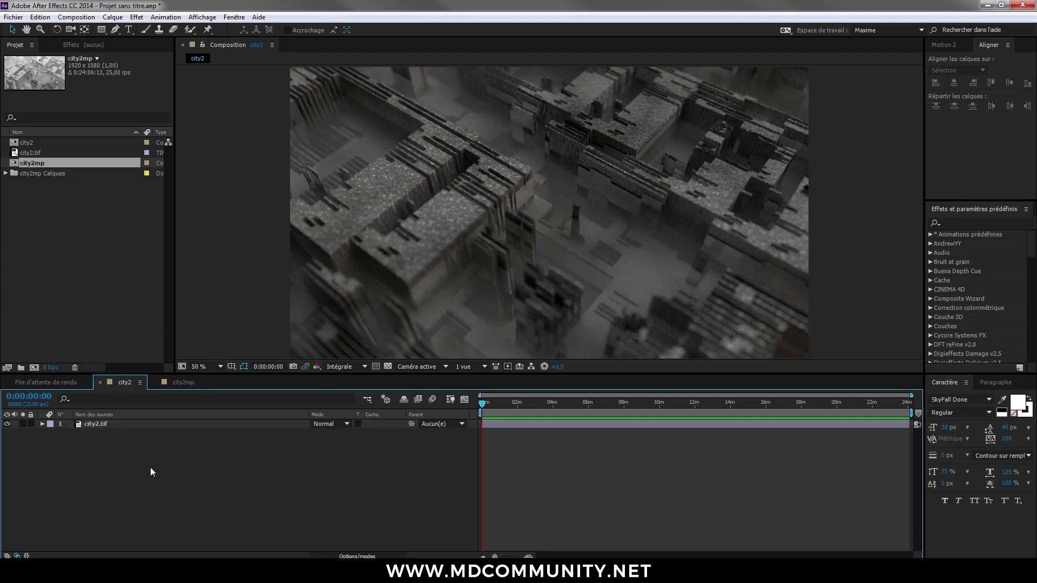
key("ctrl+v")
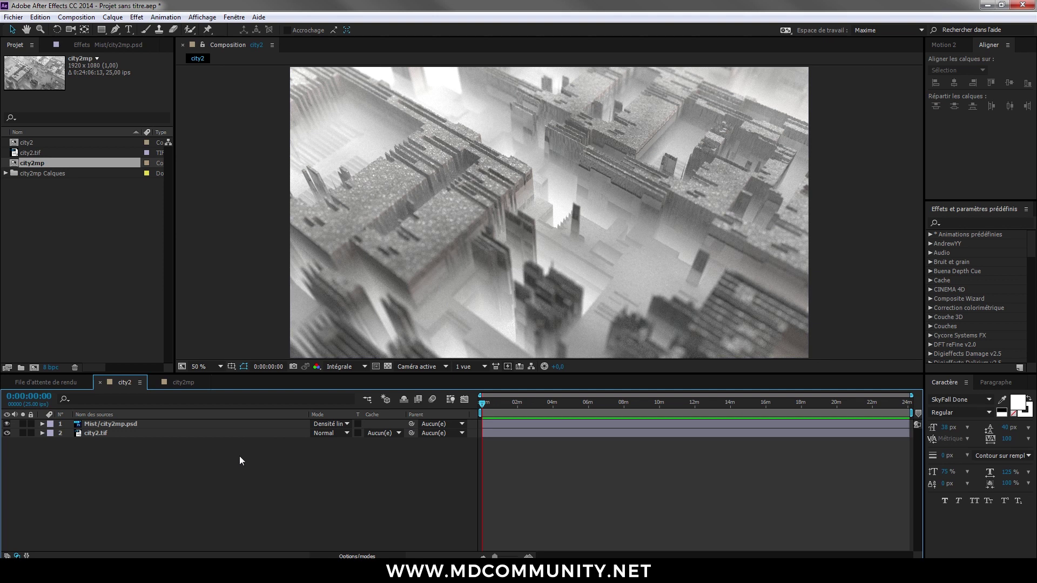
Lower the Mist layer's opacity to about 73% and set the project colour depth to 16 bpc.
left_click(108, 423)
key("t")
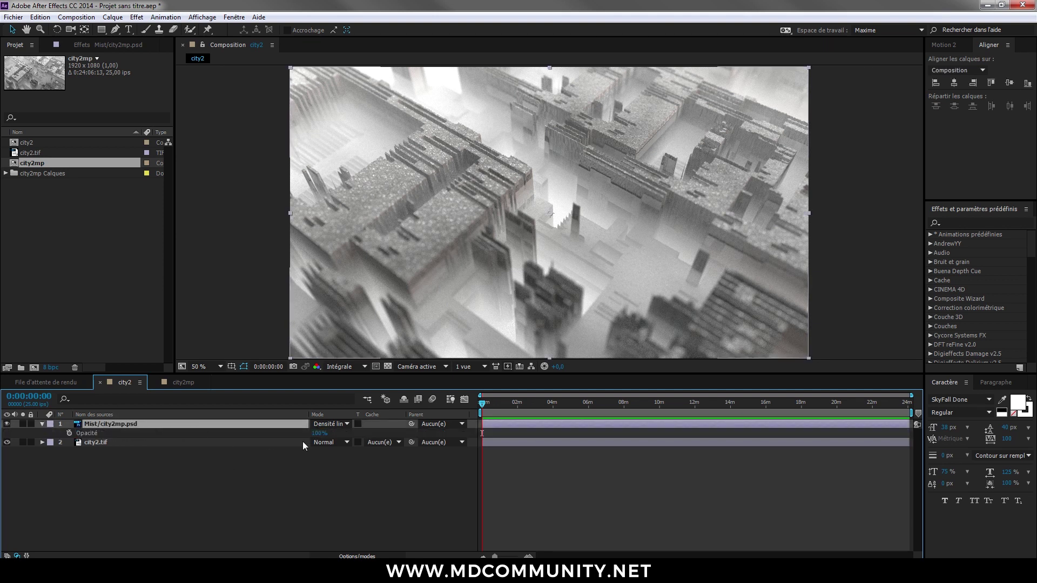
left_click_drag(319, 433, 297, 427)
left_click(54, 369, "alt")
left_click(103, 473)
Copy the AmbientOcclusion layer from city2mp into the city2 composition.
left_click(179, 383)
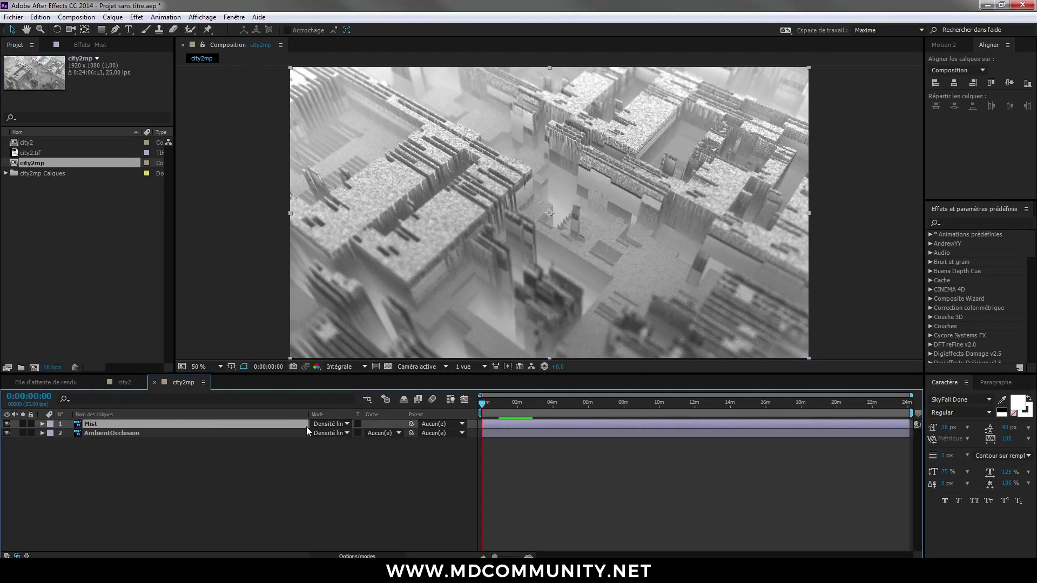
left_click(112, 435)
key("ctrl+c")
left_click(128, 383)
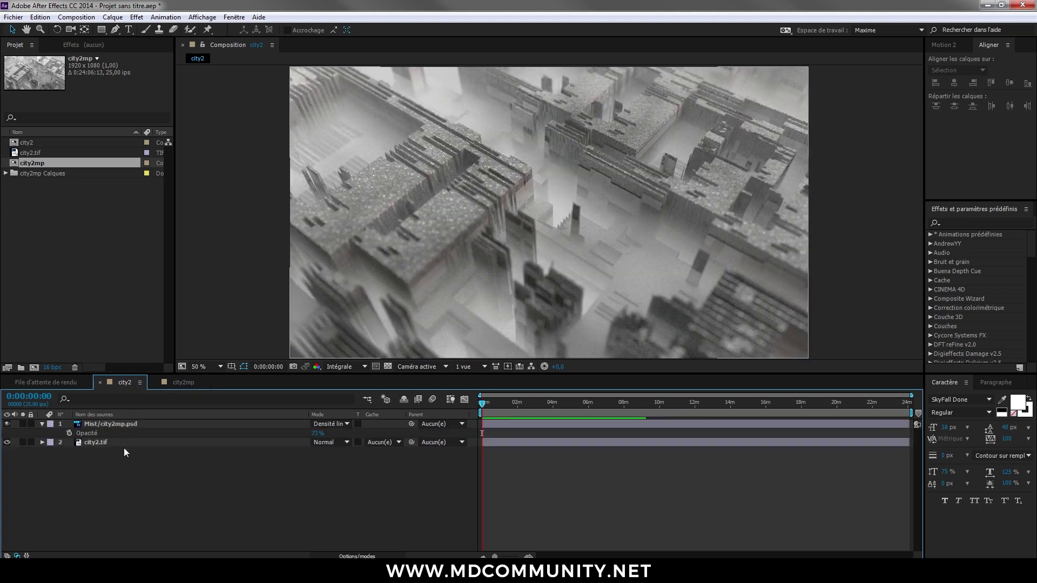
key("ctrl+v")
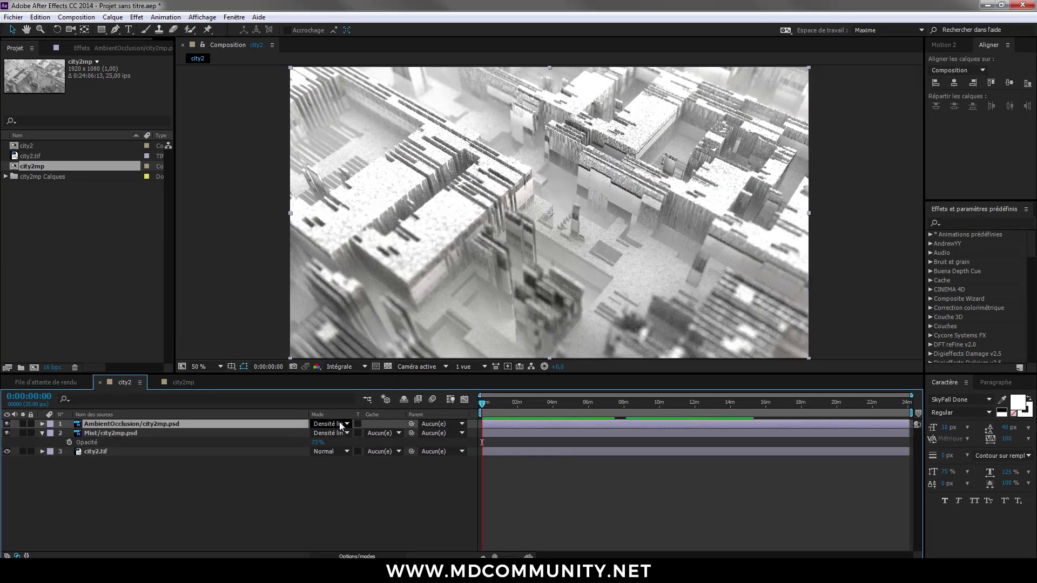
Set the AmbientOcclusion layer's blending mode to Produit and place it below the Mist layer.
left_click(329, 424)
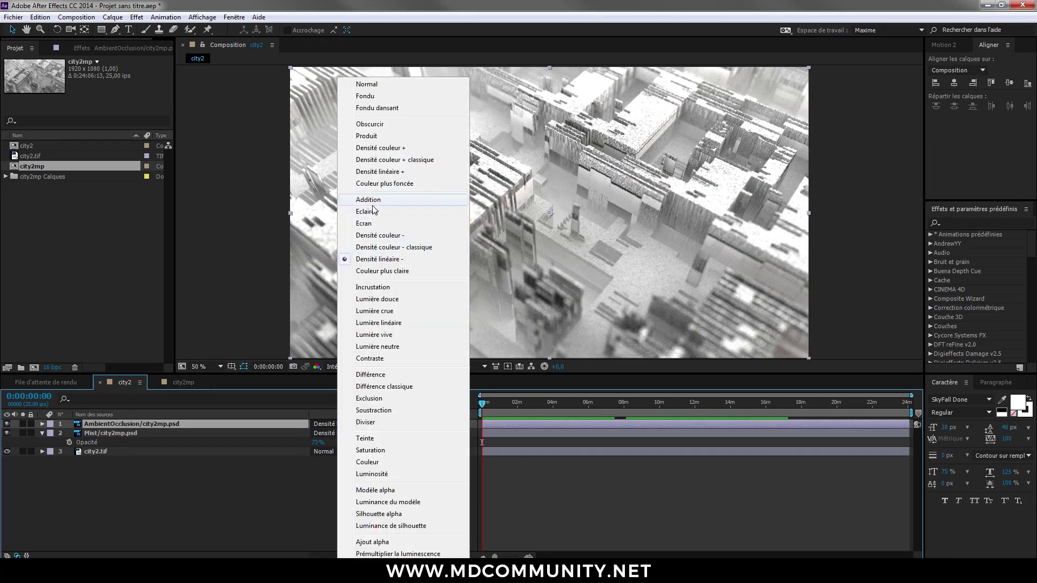
left_click(366, 136)
left_click_drag(137, 421, 130, 442)
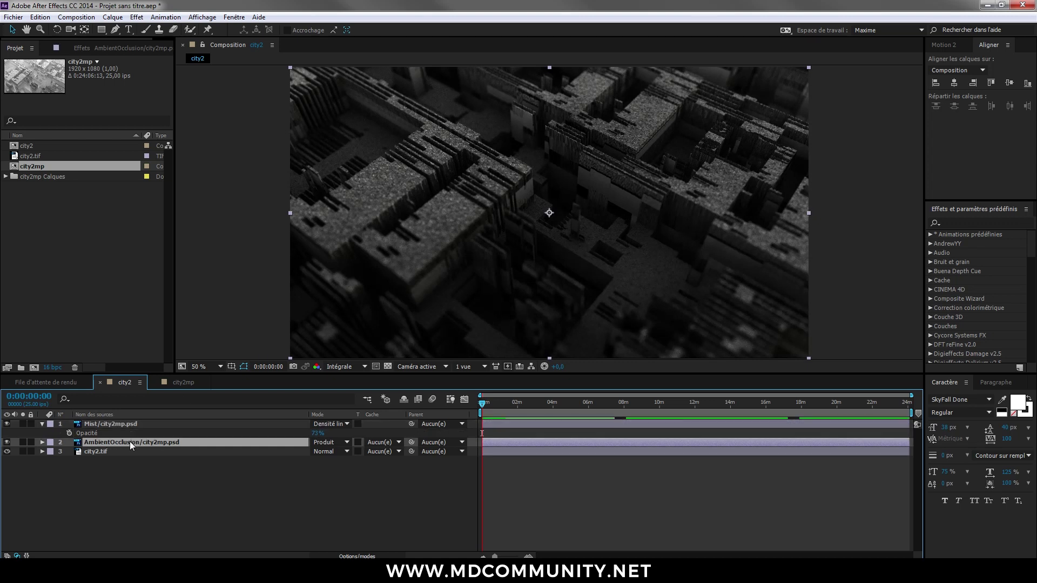
Reduce the AmbientOcclusion layer's opacity to 50%.
key("t")
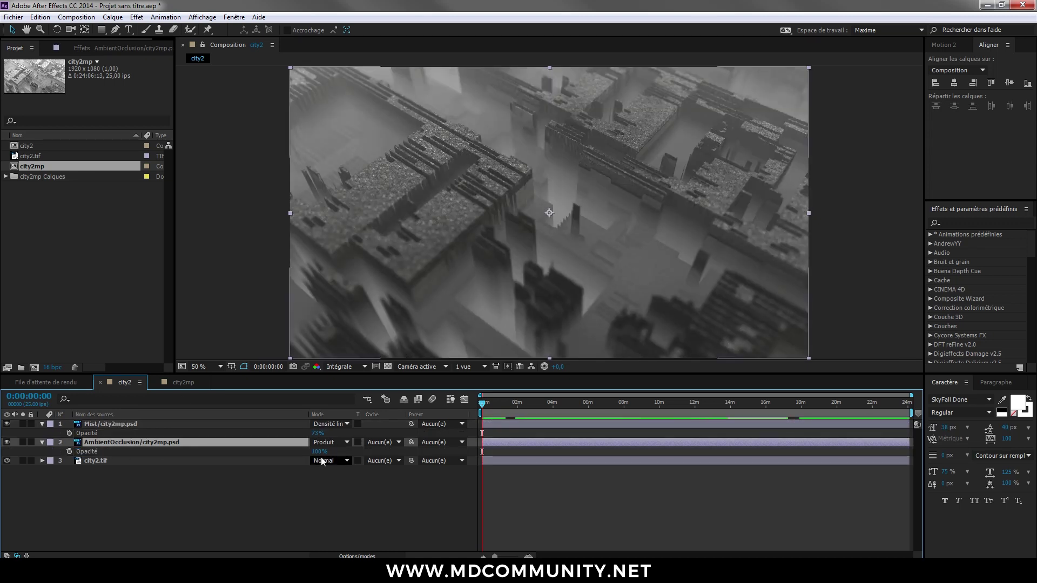
left_click_drag(316, 451, 261, 452)
left_click(186, 502)
left_click(104, 426)
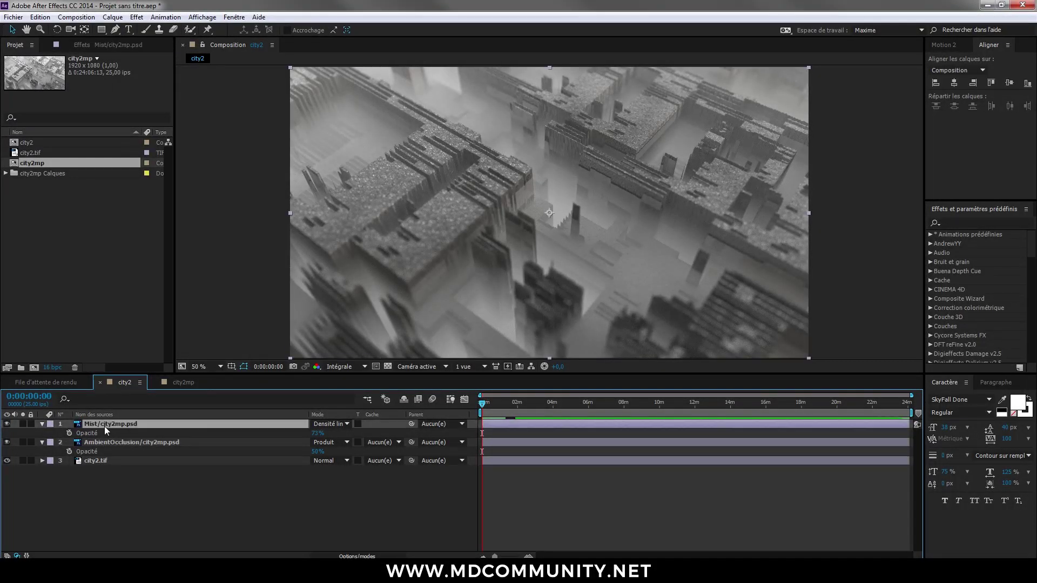
Create a dark grey 1920 x 1080 px solid directly above the AmbientOcclusion layer.
left_click(114, 444)
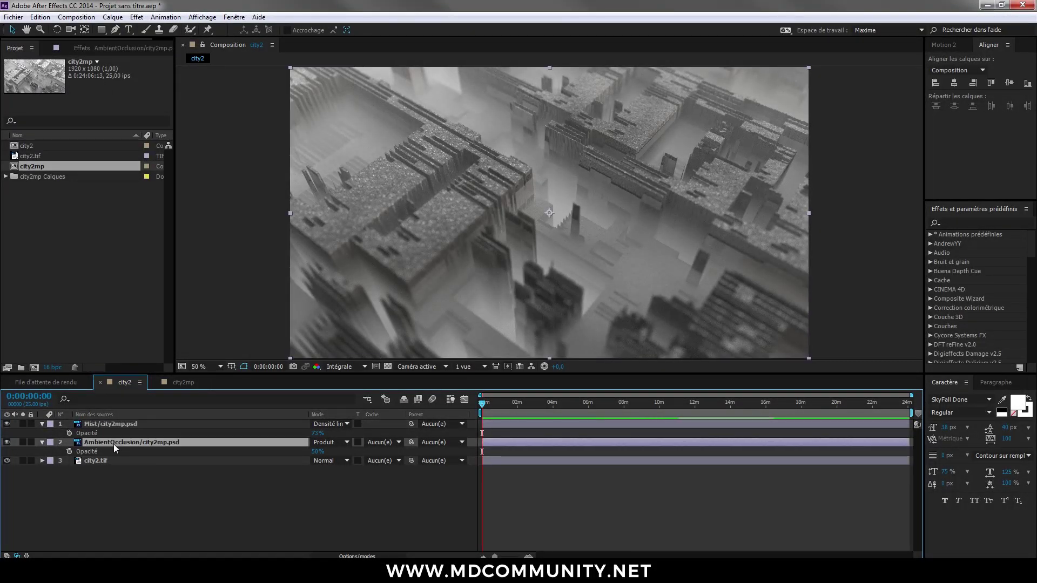
key("ctrl+y")
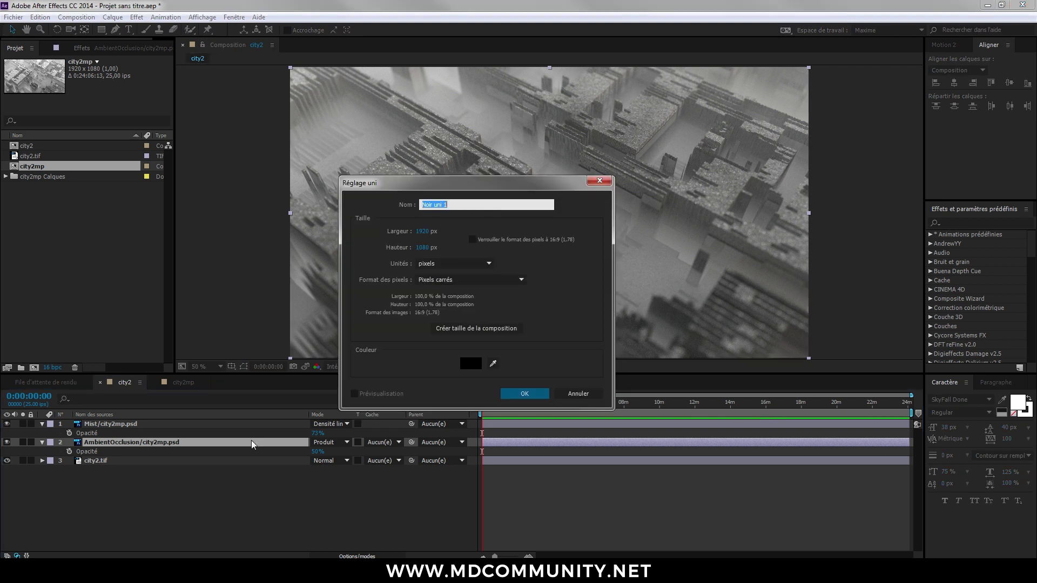
left_click(471, 363)
left_click(468, 398)
left_click(429, 449)
left_click(666, 349)
left_click(519, 393)
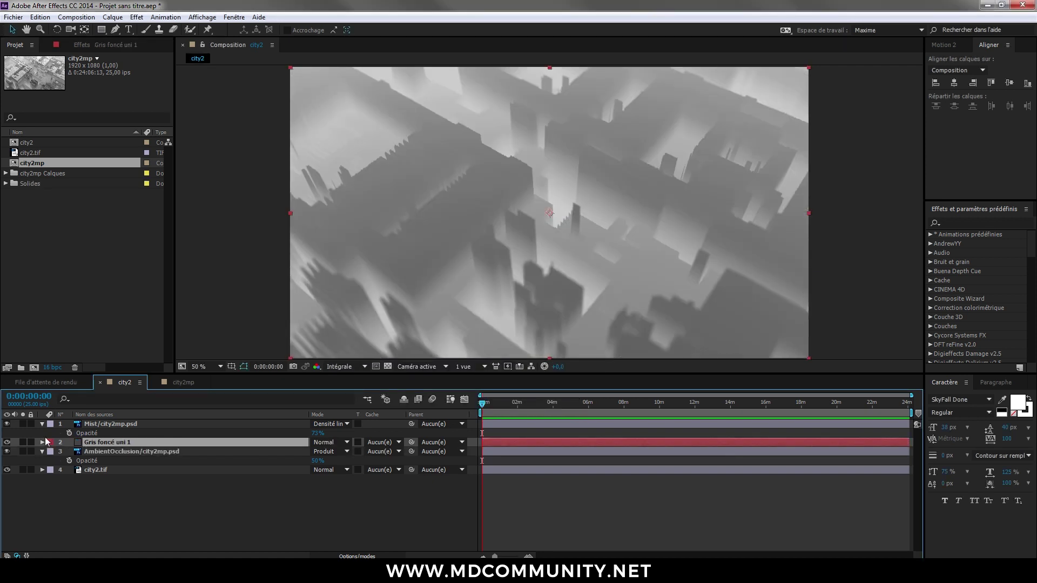
Use the Mist layer's luminance as the grey solid's track matte and set the Mist opacity to 81%.
left_click(384, 443)
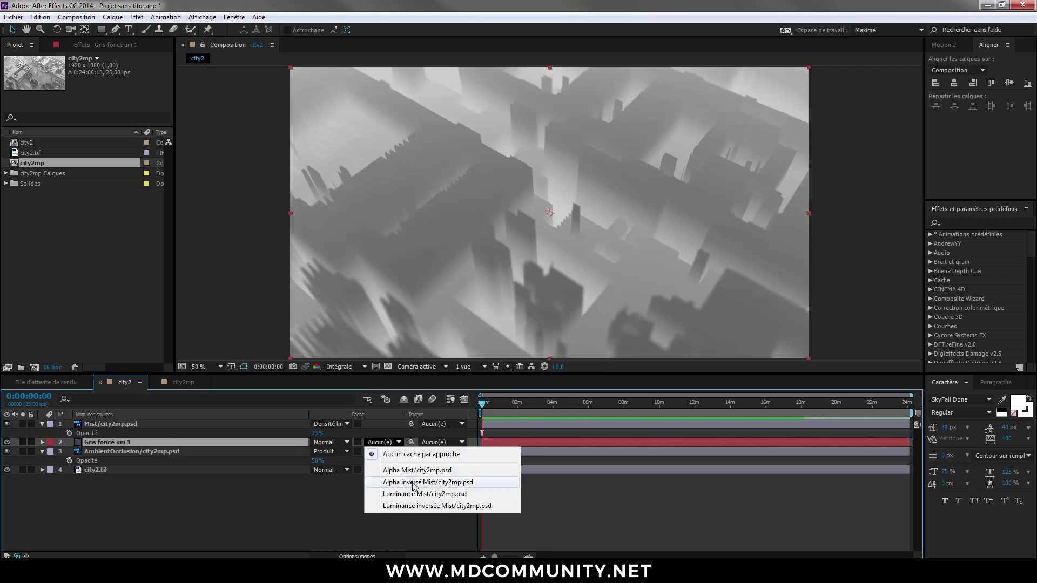
left_click(409, 495)
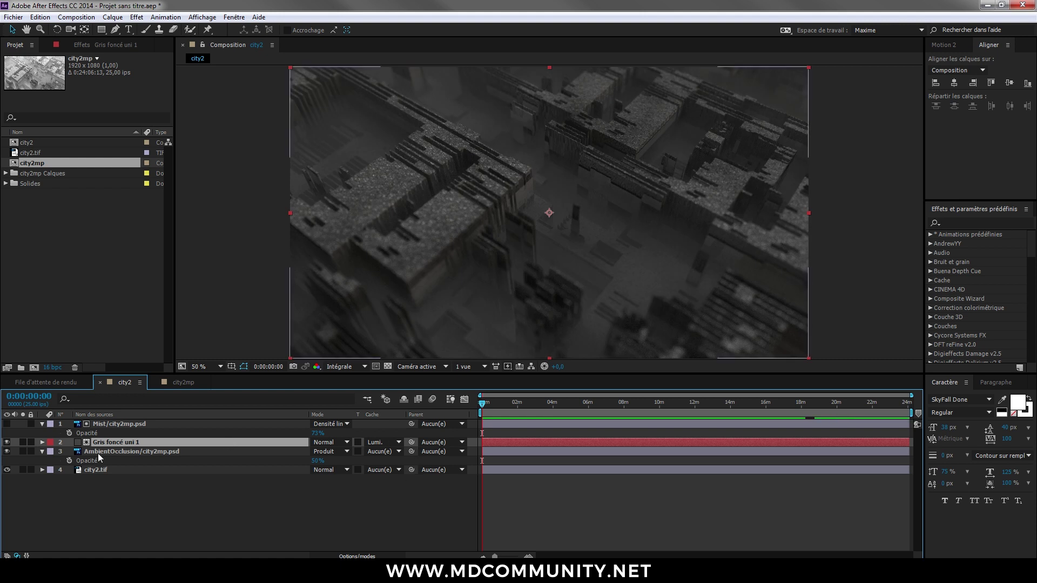
key("t")
left_click_drag(317, 452, 410, 405)
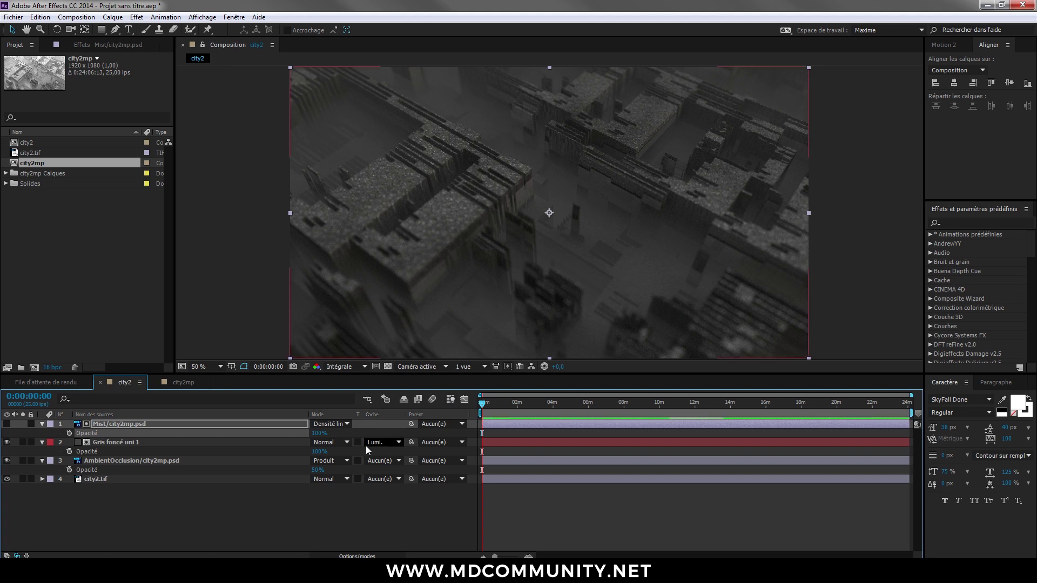
left_click_drag(320, 433, 234, 427)
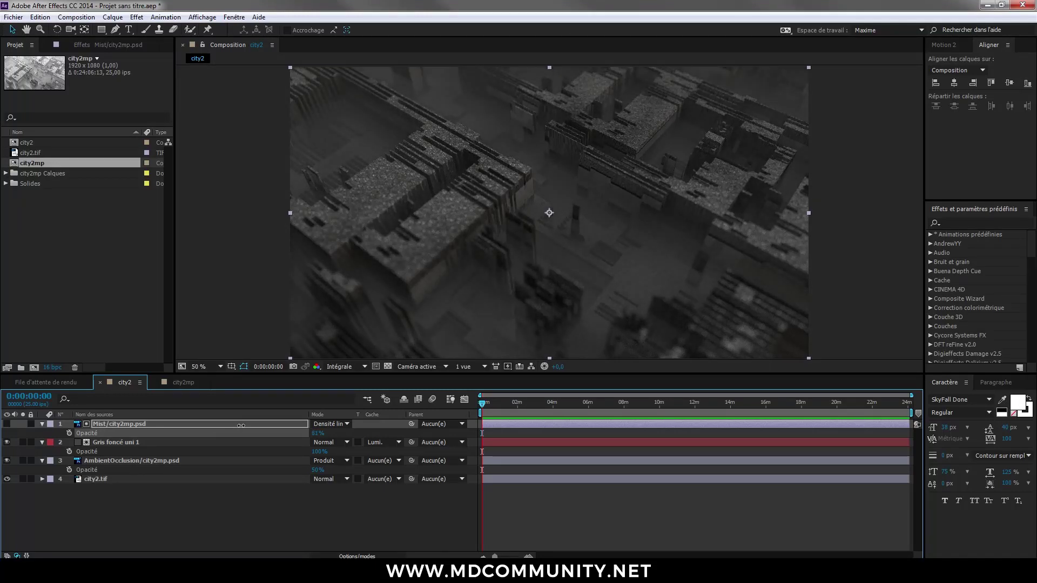
left_click(148, 494)
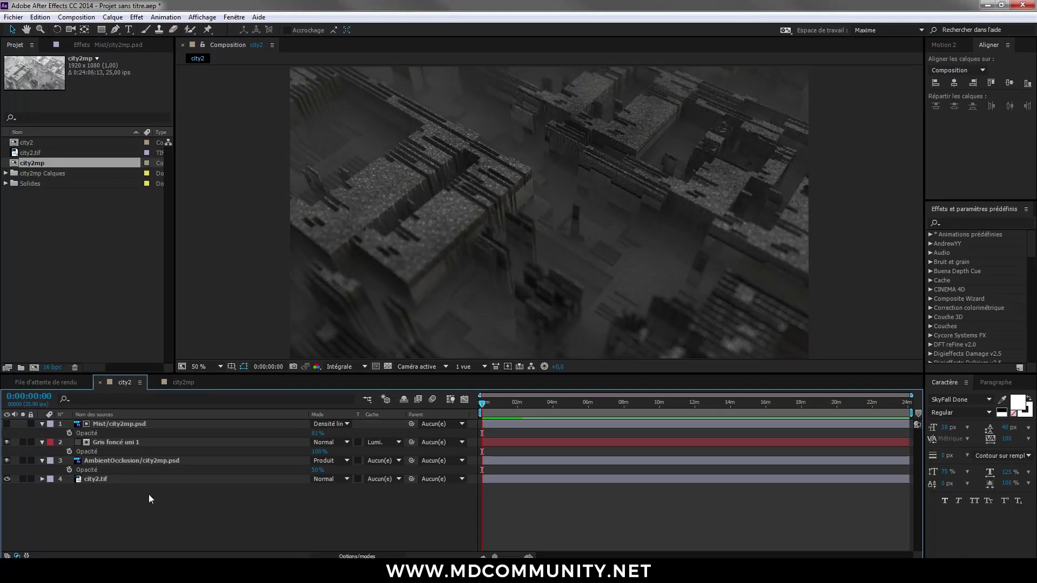
Duplicate the Mist matte layer and turn on the visibility of the upper copy.
left_click(124, 423)
key("ctrl+d")
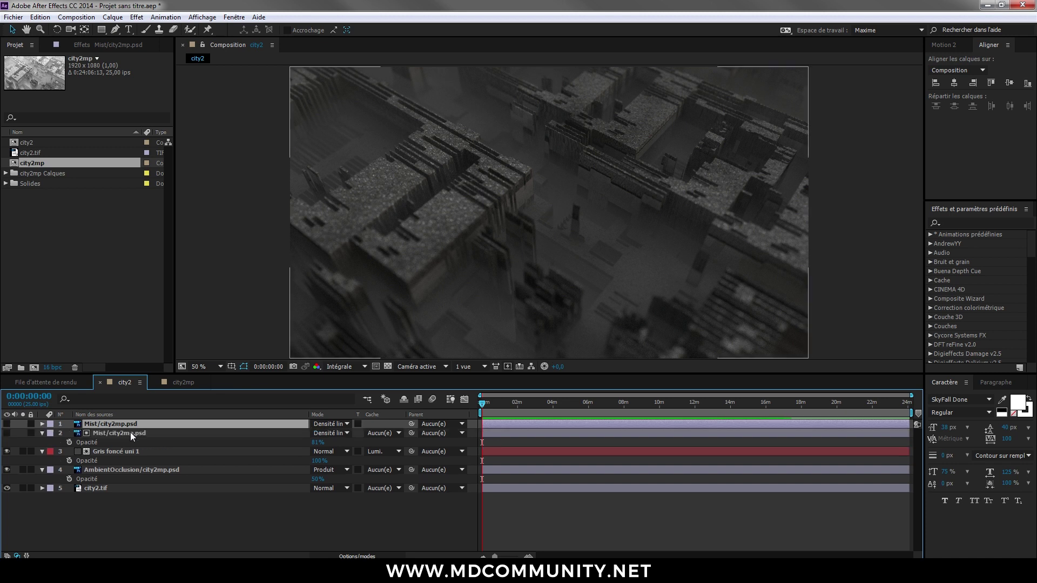
left_click(7, 424)
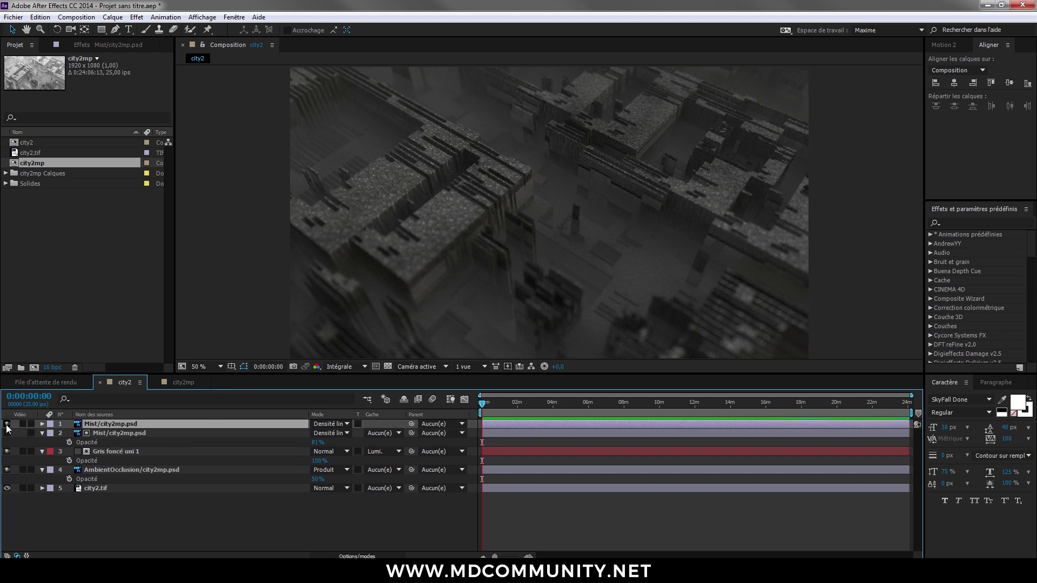
Reveal the opacity of the upper Mist copy and lower it to 21%.
left_click(41, 424)
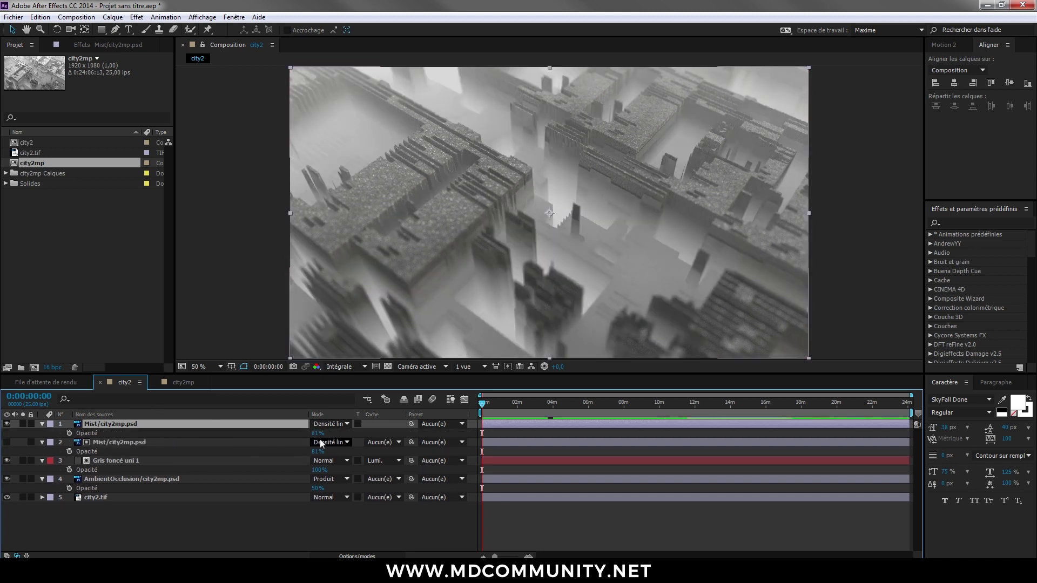
left_click_drag(315, 433, 275, 432)
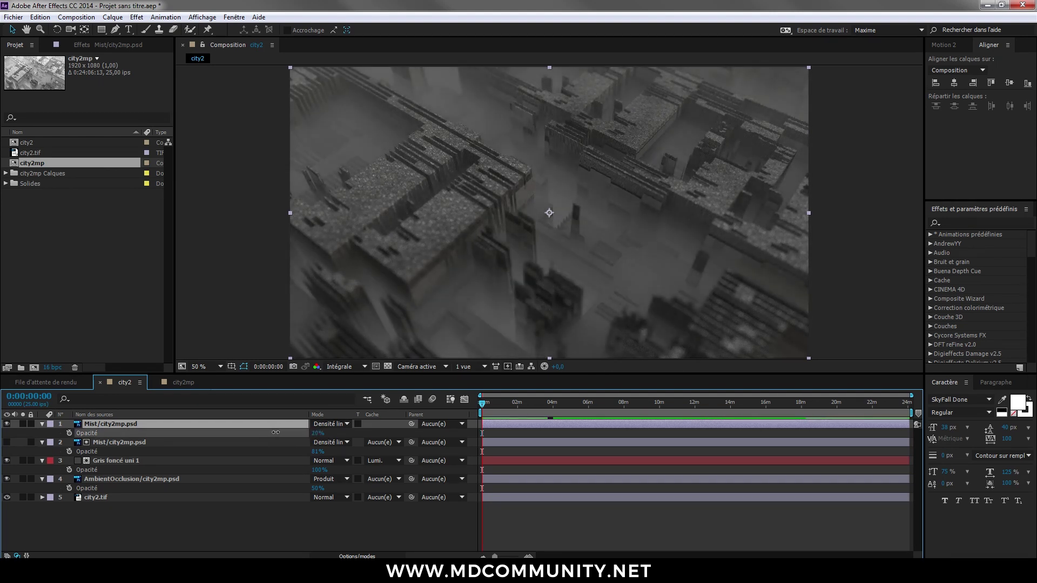
left_click(76, 504)
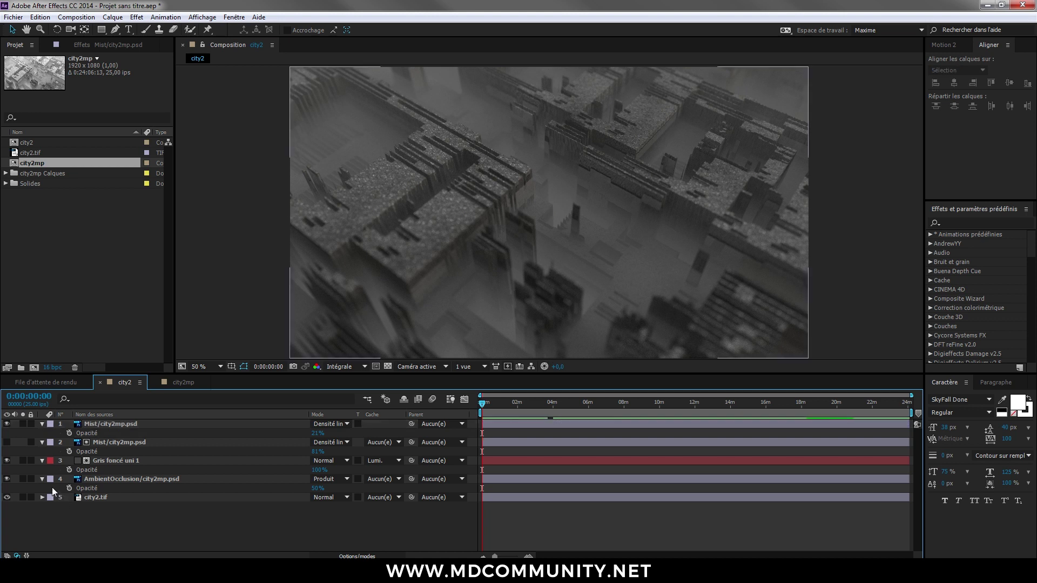
Solo the city2.tif layer on and off to compare the raw render with the composite.
left_click(23, 497)
left_click(23, 497)
left_click(23, 497)
left_click(24, 497)
left_click(23, 497)
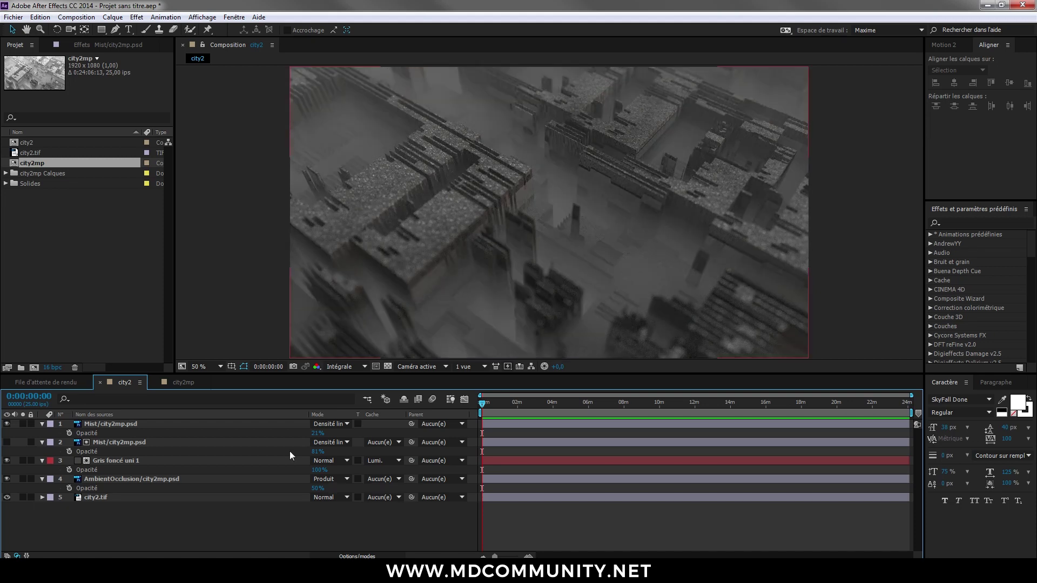
Set the grey solid's opacity to 48% and the upper Mist layer's opacity to about 22%.
left_click_drag(314, 433, 307, 433)
left_click_drag(319, 471, 291, 468)
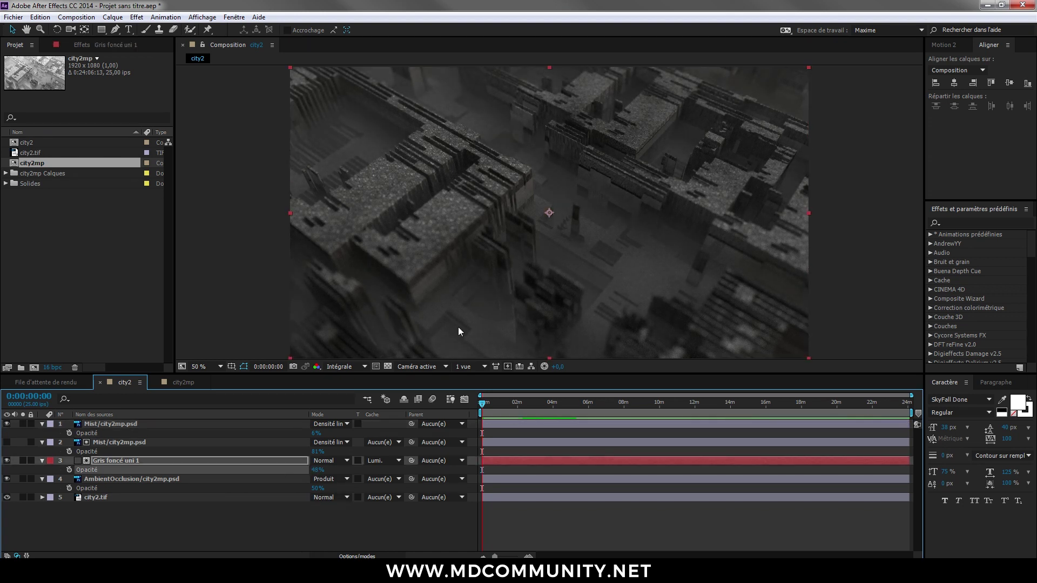
left_click(235, 524)
left_click(23, 497)
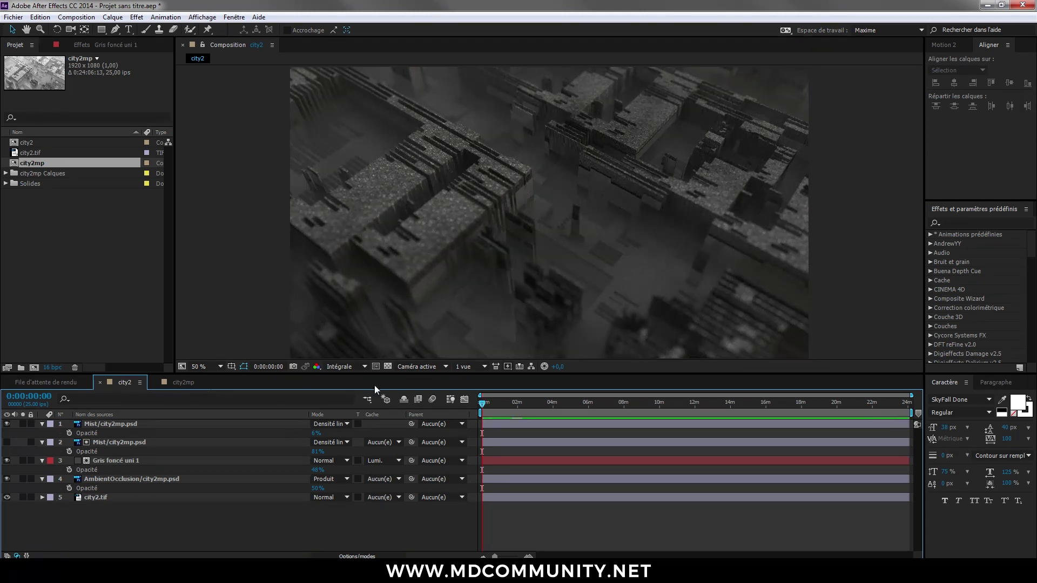
left_click_drag(316, 433, 321, 432)
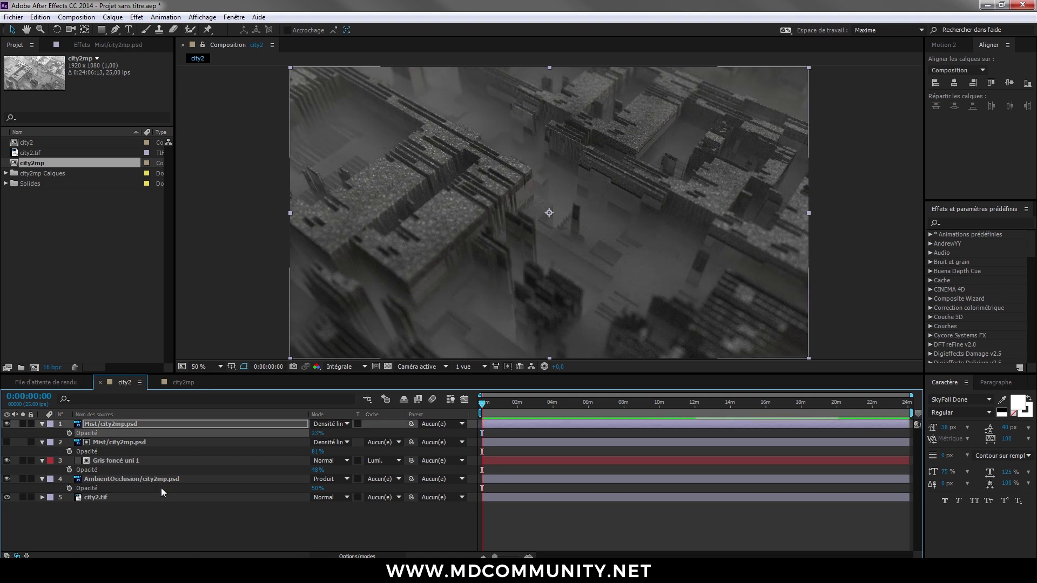
left_click(187, 524)
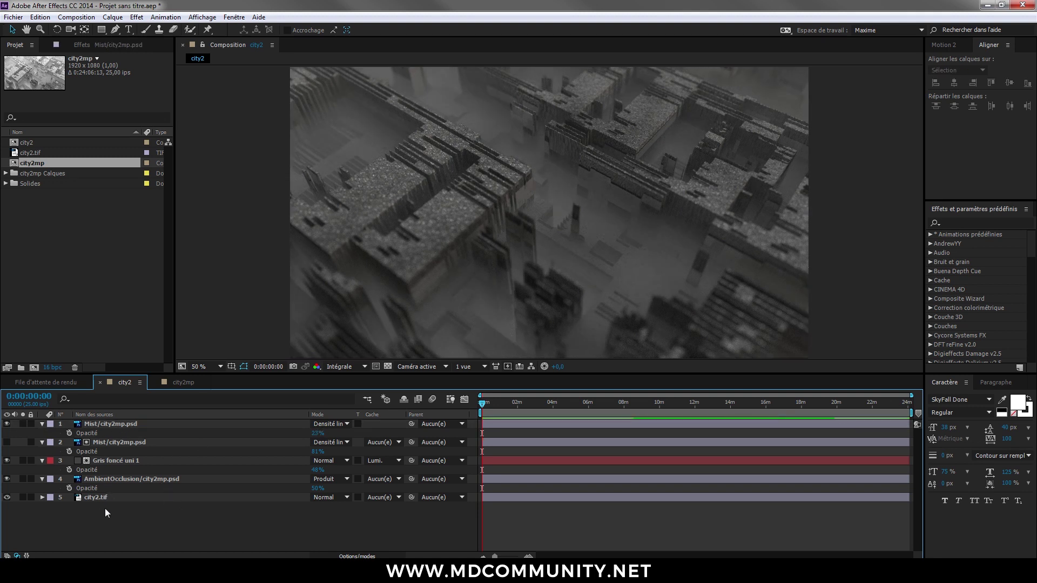
Add an adjustment layer at the top of the city2 composition, apply Looks to it and open the look editor.
key("ctrl+alt+y")
key("ctrl+space")
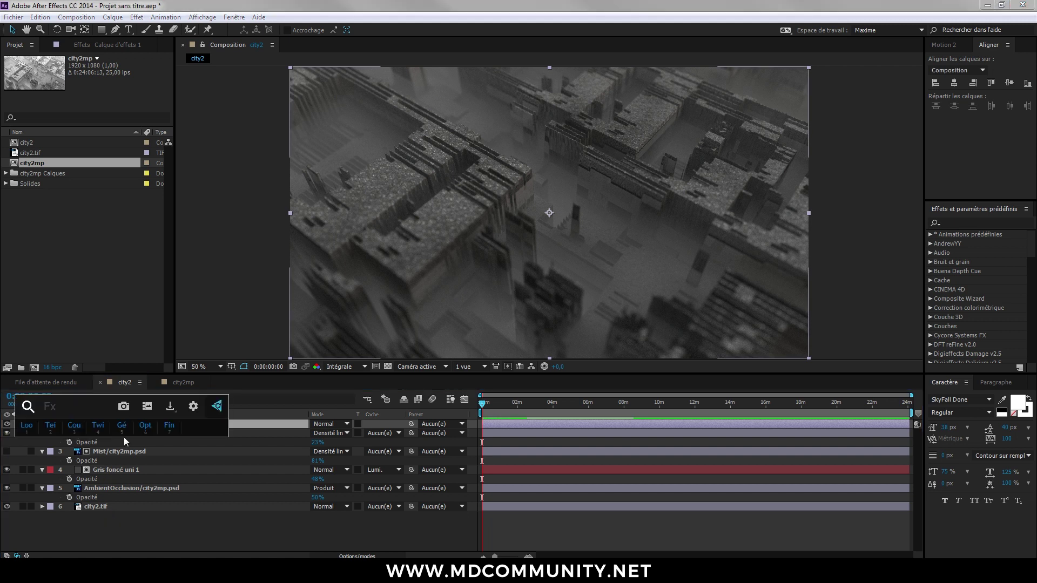
left_click(26, 426)
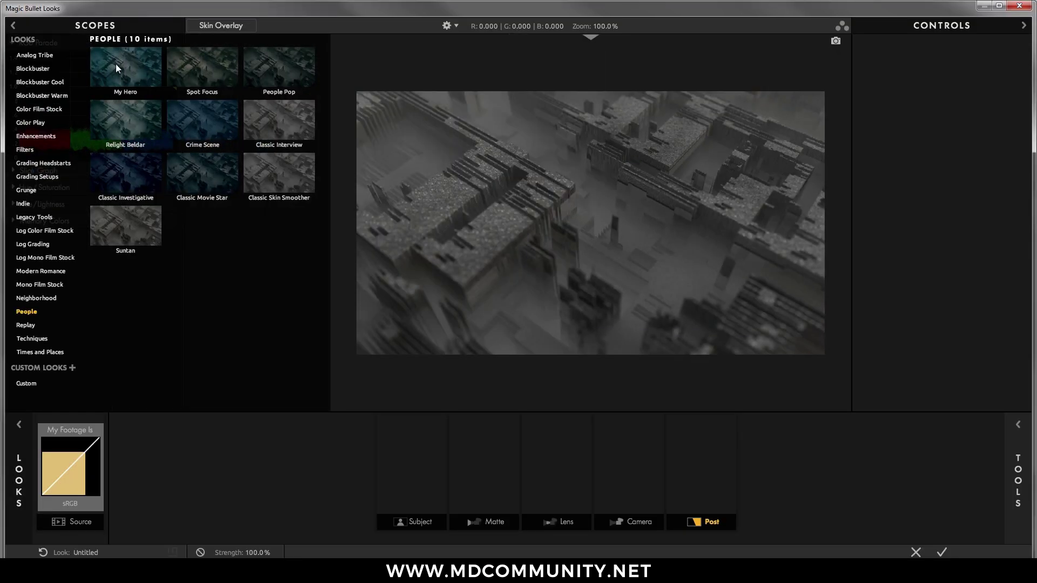
Compare the presets in the People looks category and choose Relight Beldar.
left_click(120, 64)
left_click(218, 135)
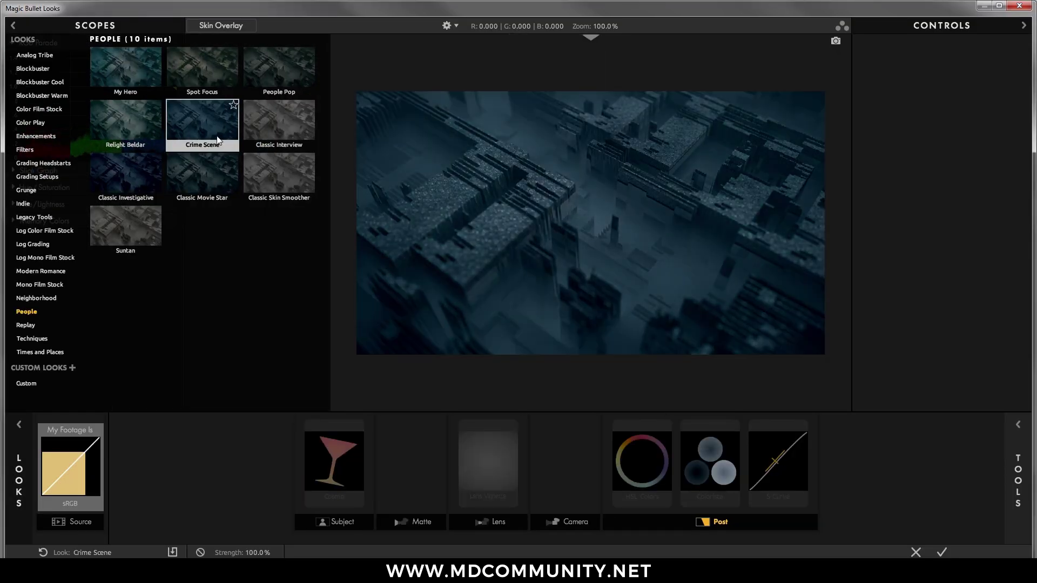
key("Down")
left_click(120, 113)
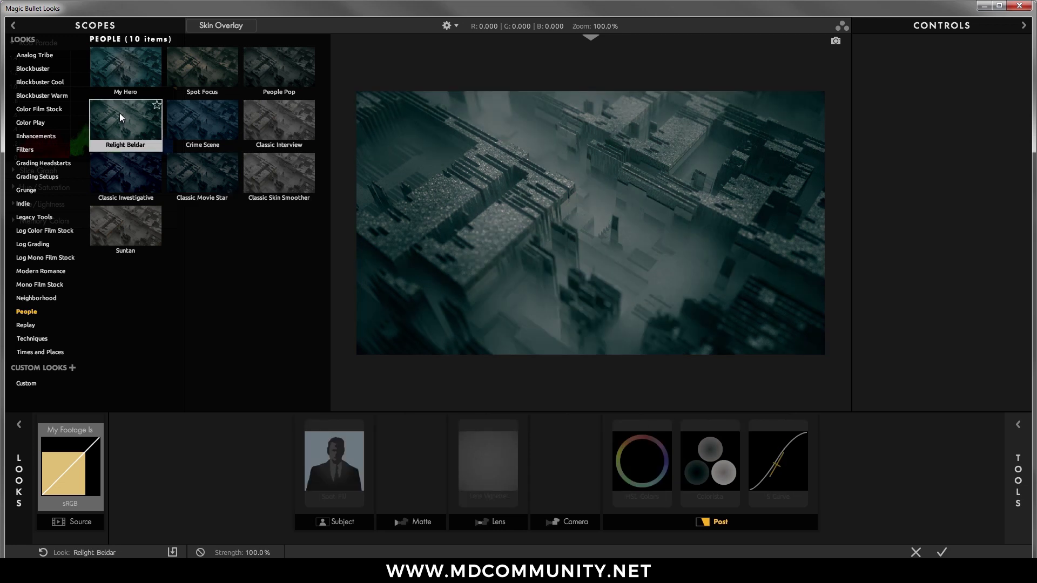
left_click(109, 91)
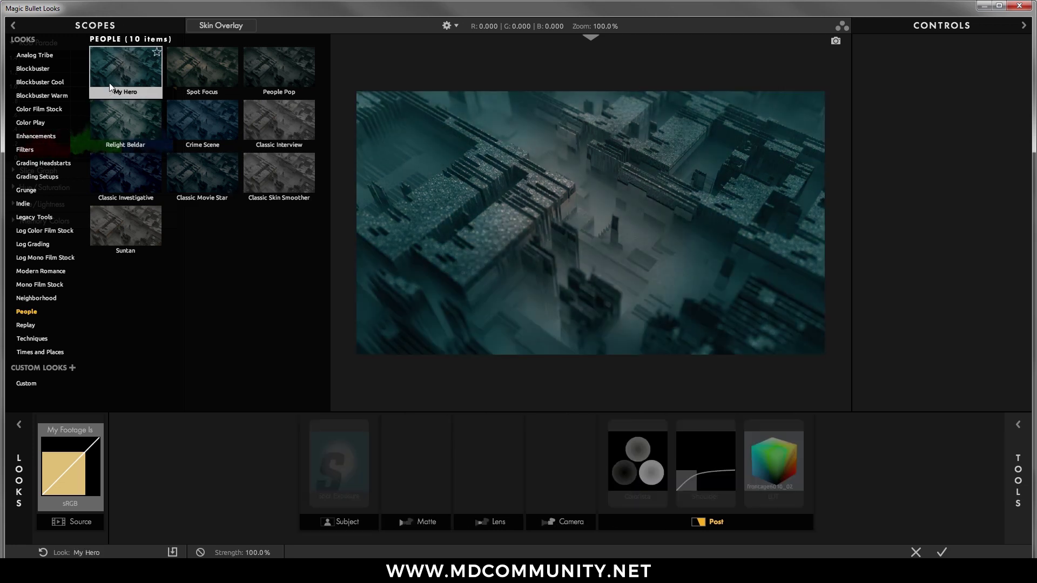
left_click(177, 154)
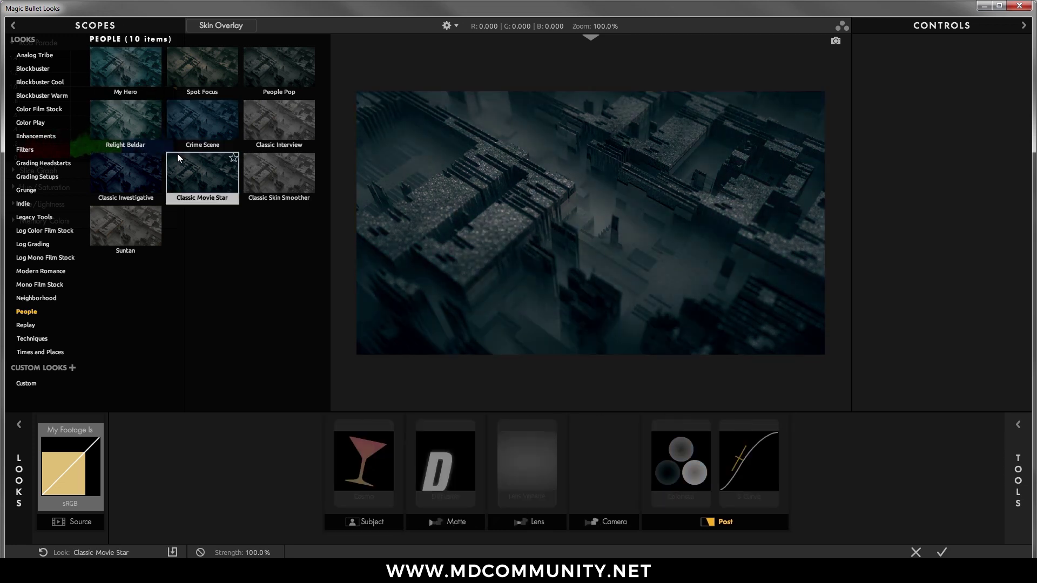
left_click(245, 163)
left_click(264, 124)
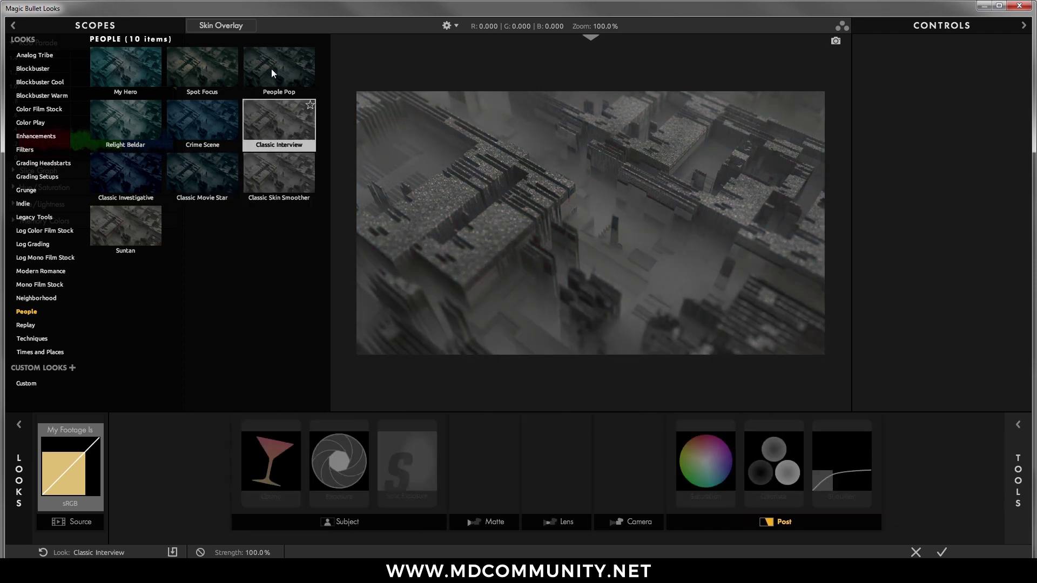
left_click(190, 63)
left_click(138, 70)
left_click(189, 131)
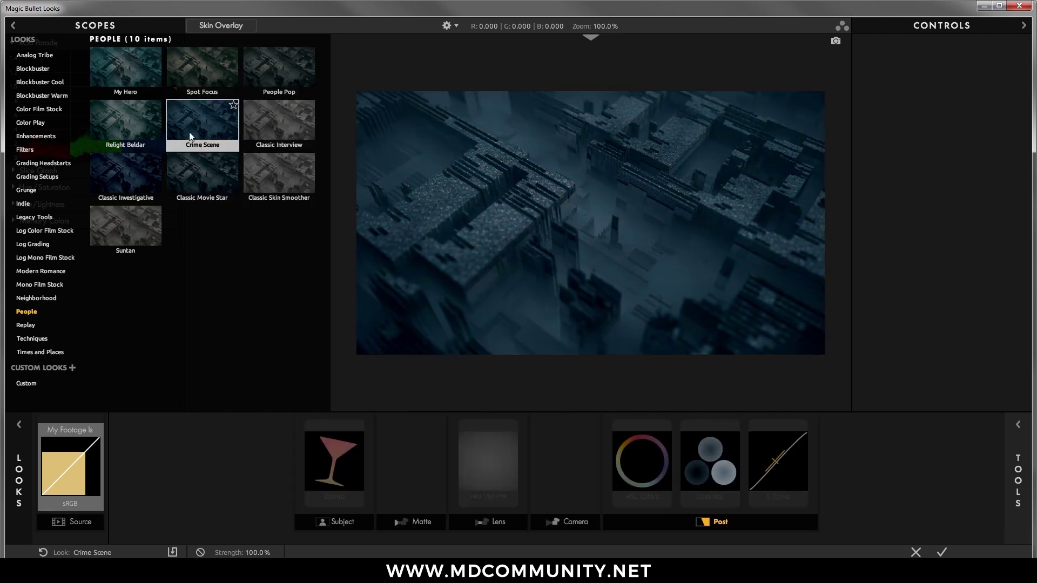
left_click(123, 125)
left_click(132, 158)
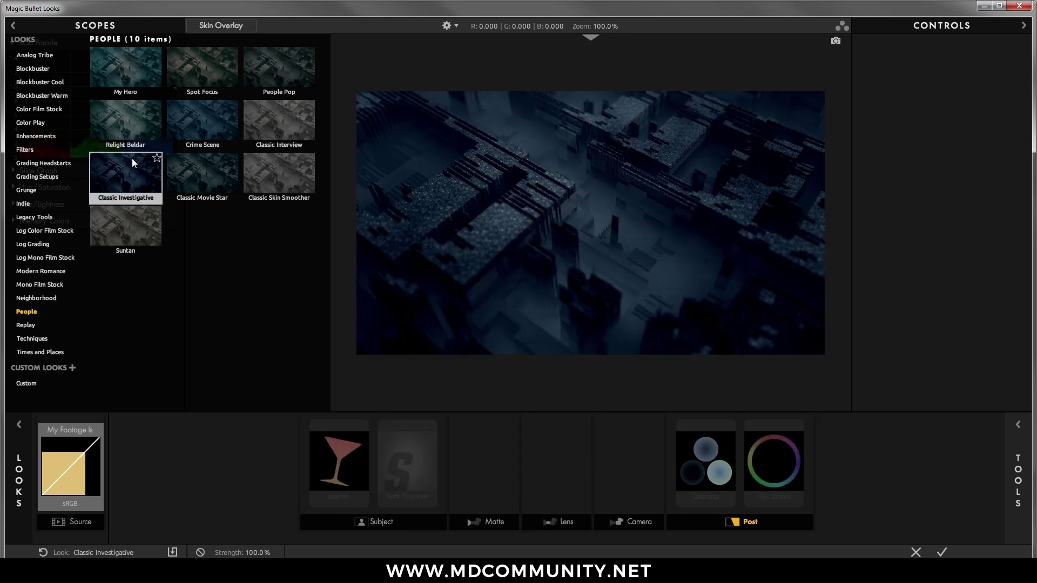
left_click(143, 138)
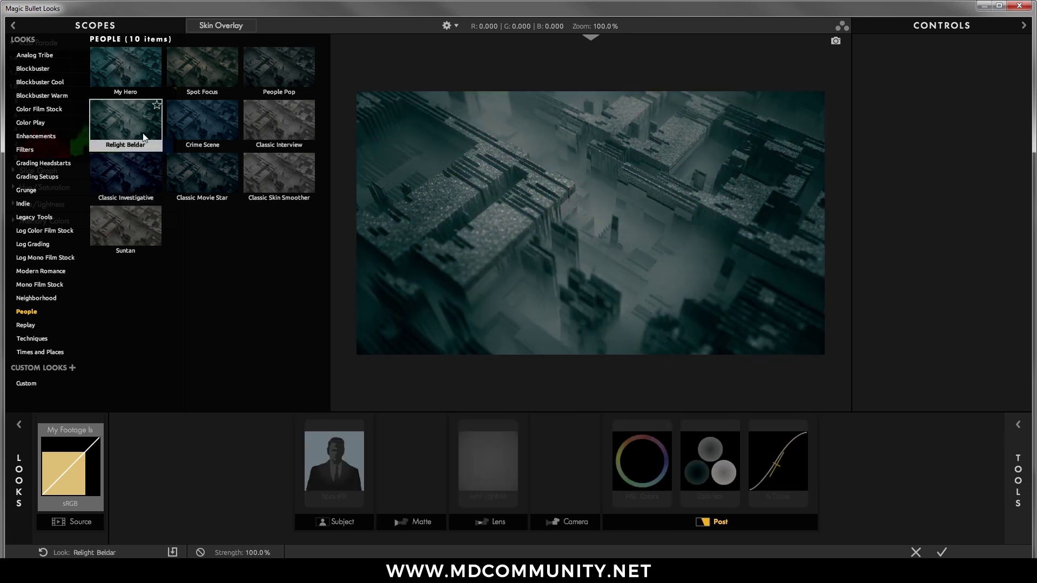
Shift the look's Colorista shadows toward blue and lower the S Curve contrast to 1.093.
left_click(711, 428)
left_click_drag(833, 184, 835, 185)
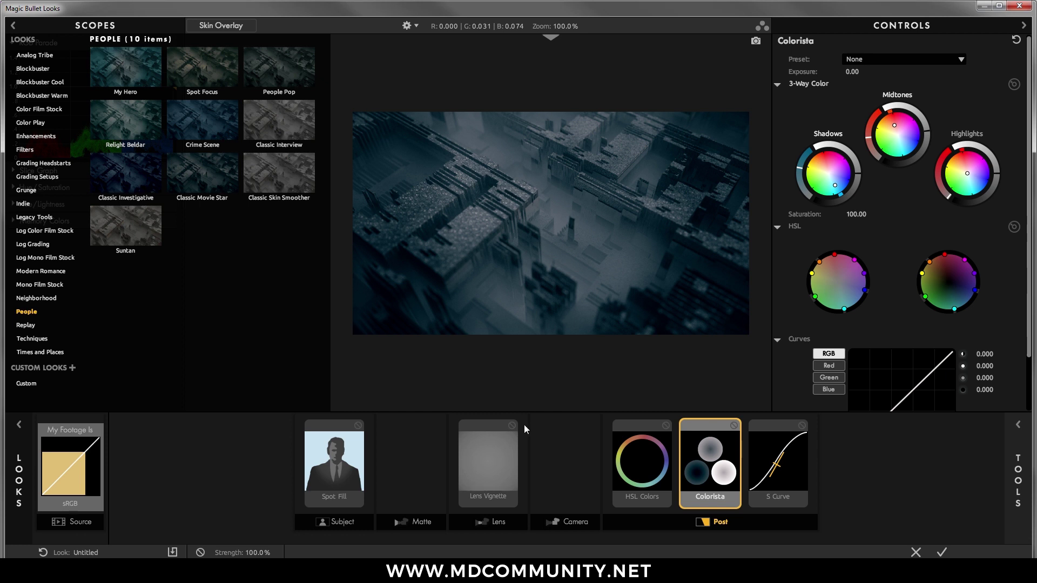
left_click(797, 498)
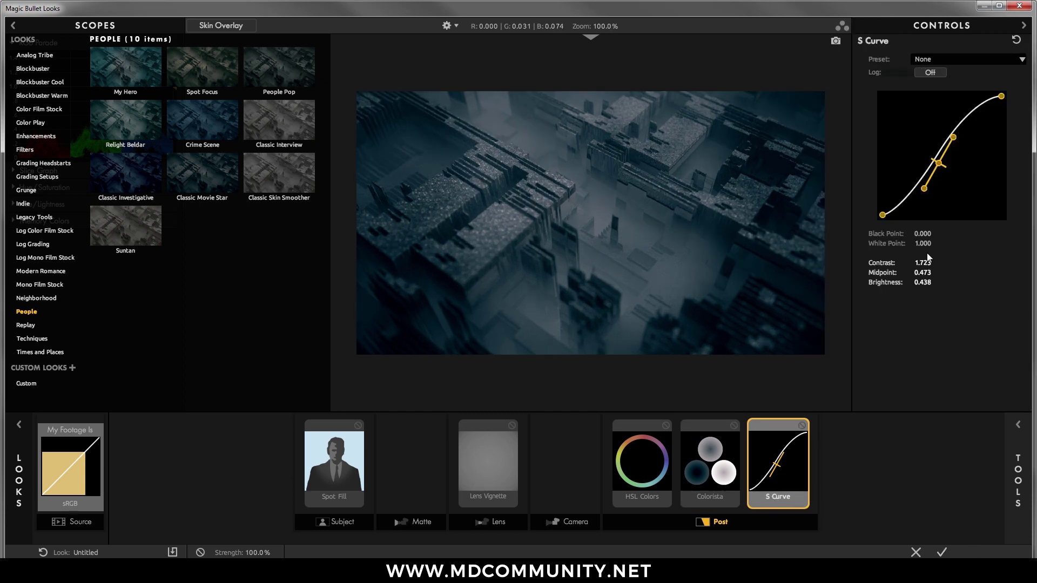
left_click_drag(954, 138, 956, 139)
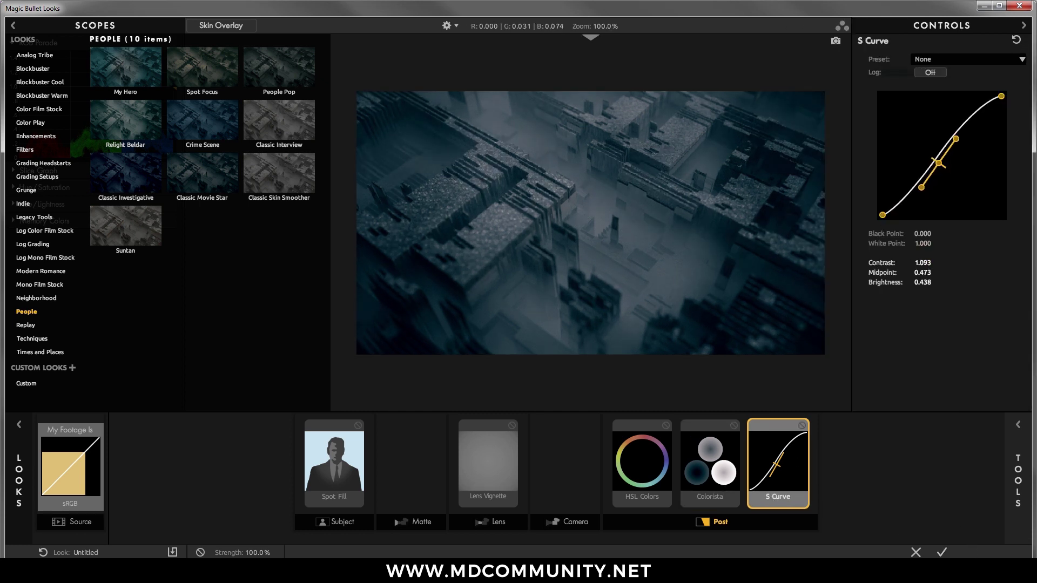
Accept the customised look and set the Looks effect's strength to 81%.
left_click(942, 552)
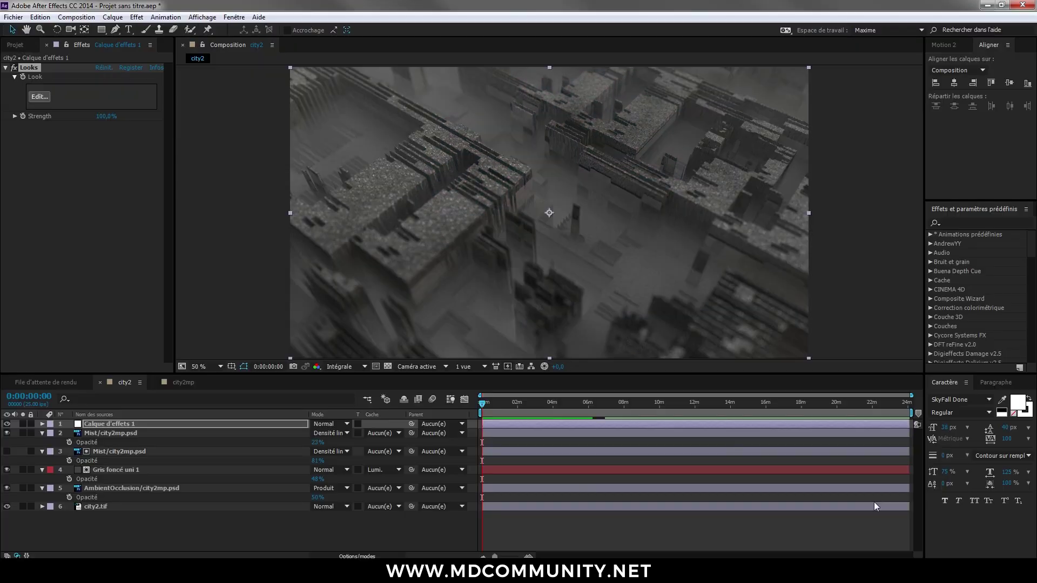
left_click_drag(104, 116, 95, 117)
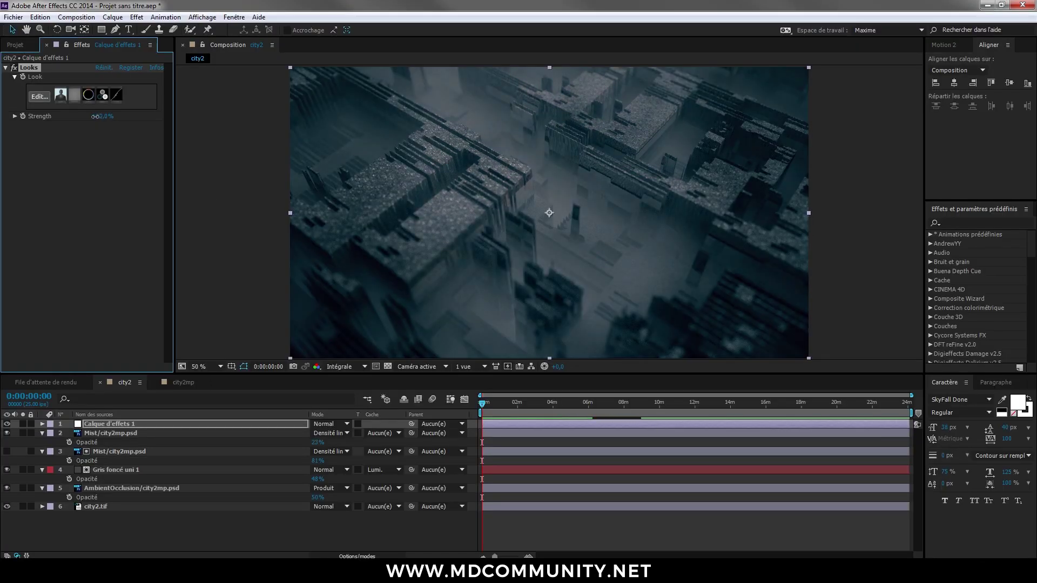
left_click(151, 537)
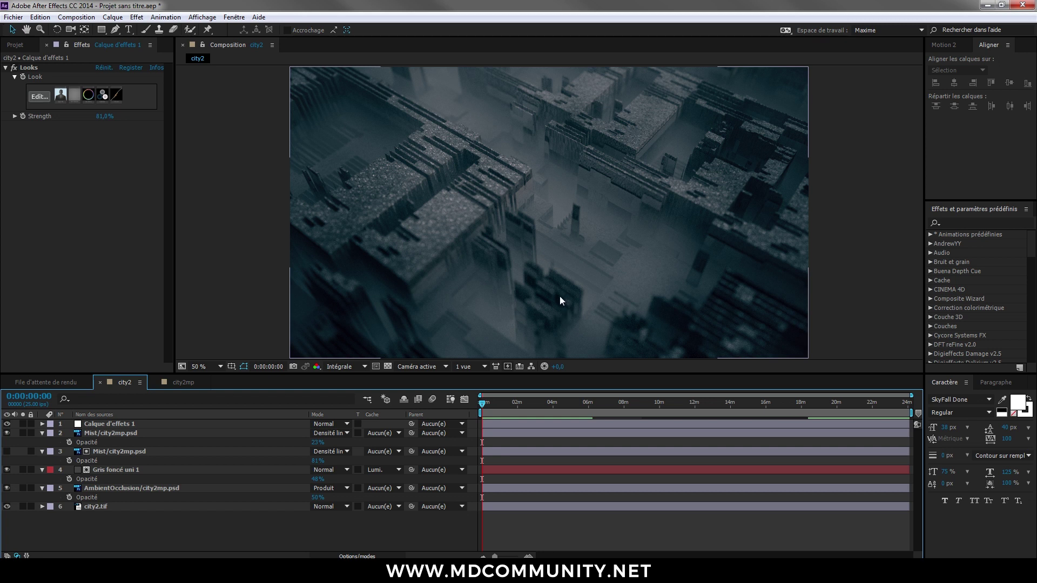
Create a second adjustment layer directly above the visible Mist layer.
left_click(95, 424)
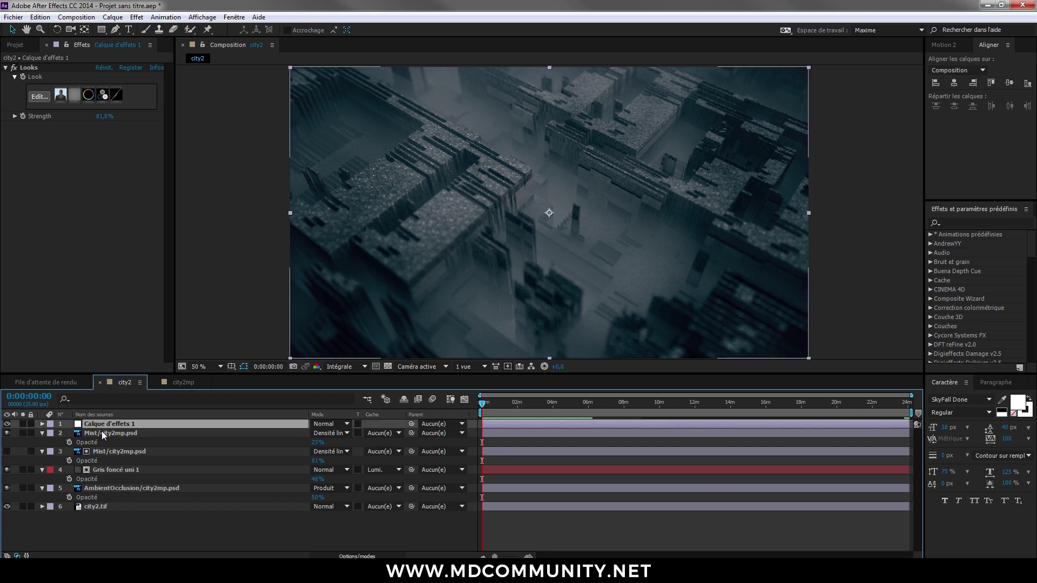
left_click(94, 434, "shift")
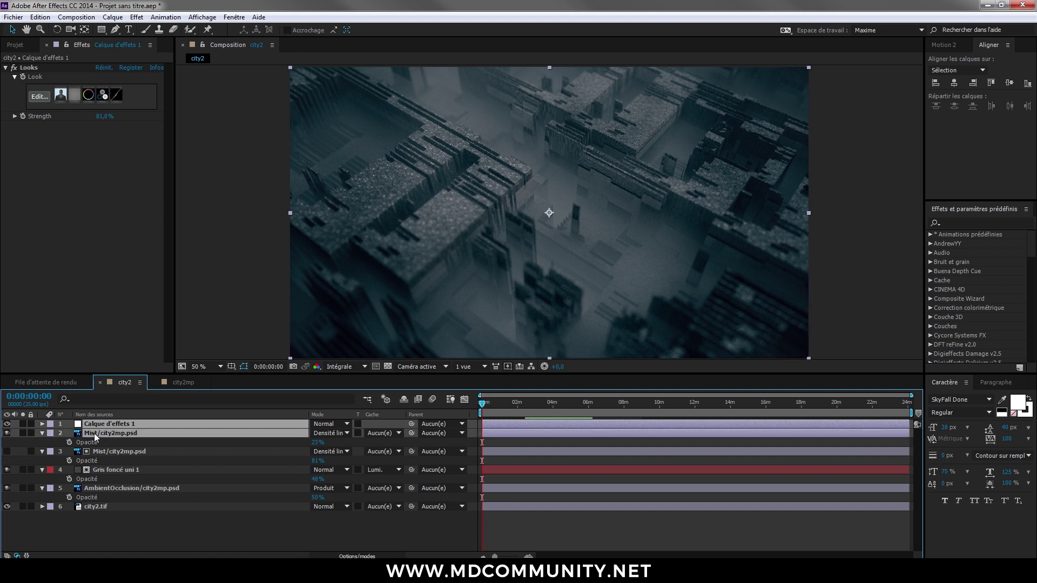
left_click(112, 520)
left_click(96, 430)
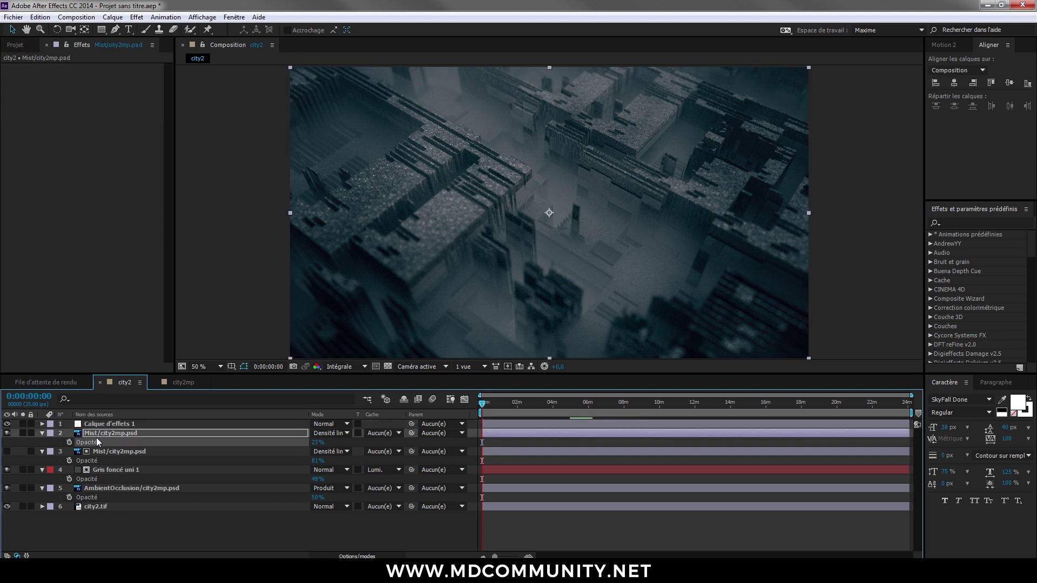
key("ctrl+alt+y")
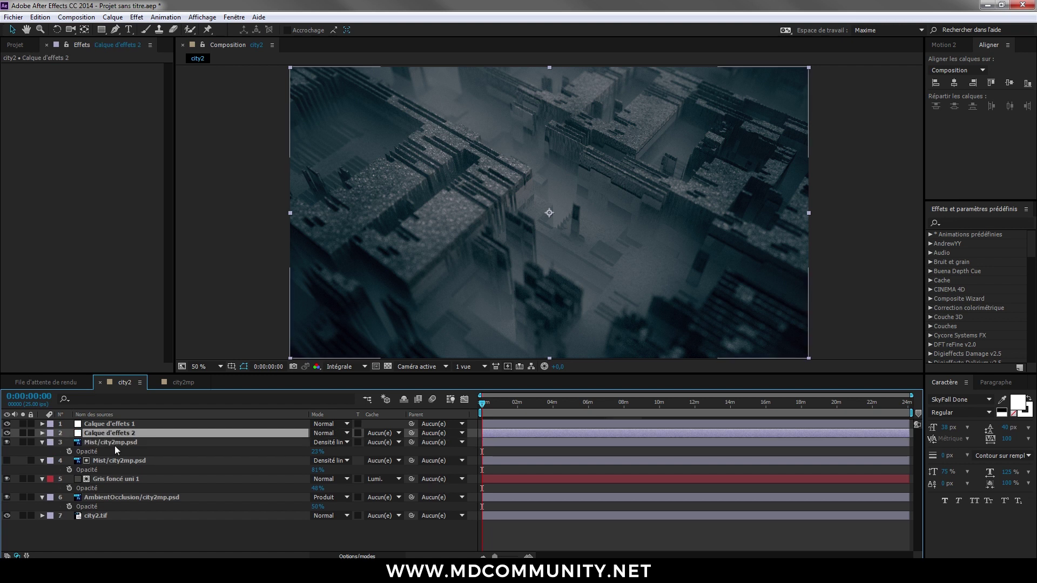
Search the effects for "toon", try the Roto Toon Comic Soft preset on the second adjustment layer and remove it.
key("ctrl+space")
left_click(981, 222)
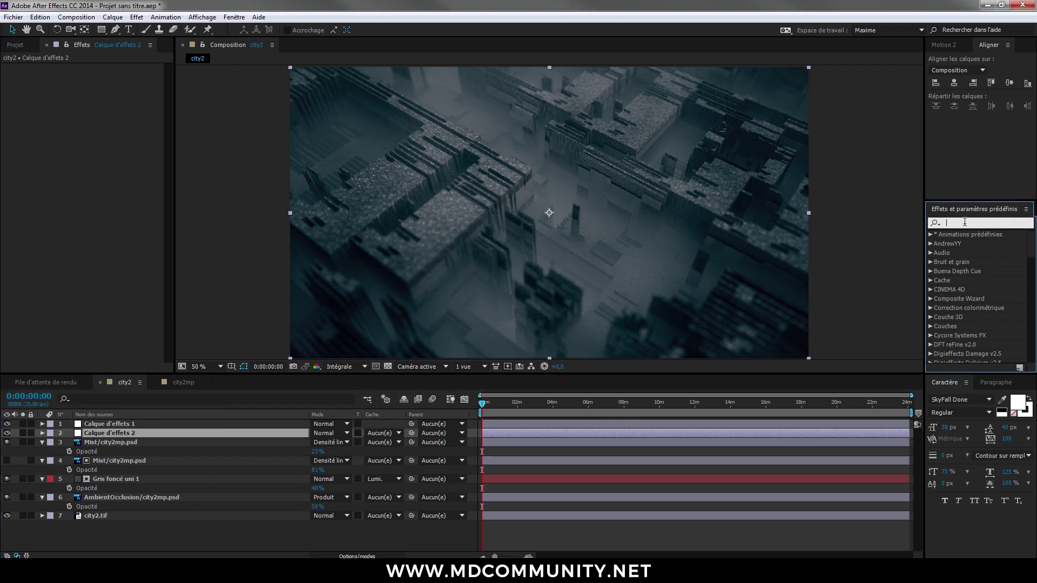
type("toon")
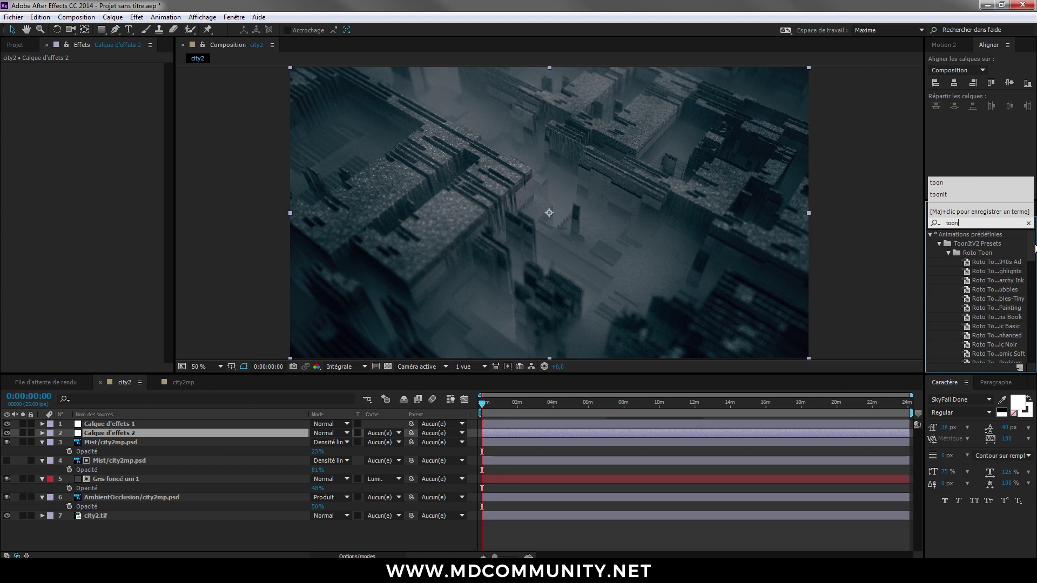
left_click(993, 307)
scroll(995, 308, "down", 1)
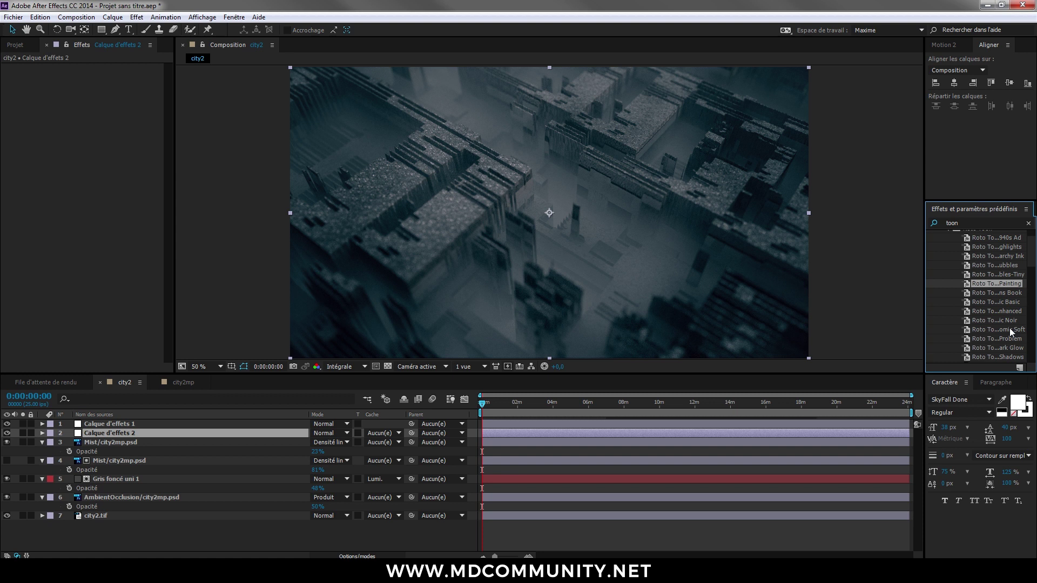
double_click(1009, 331)
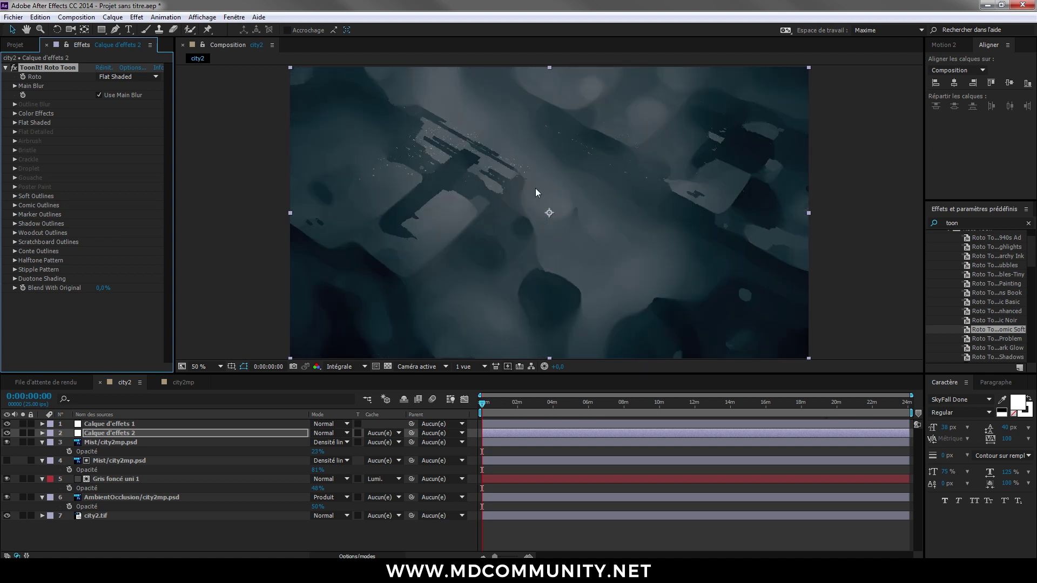
key("Delete")
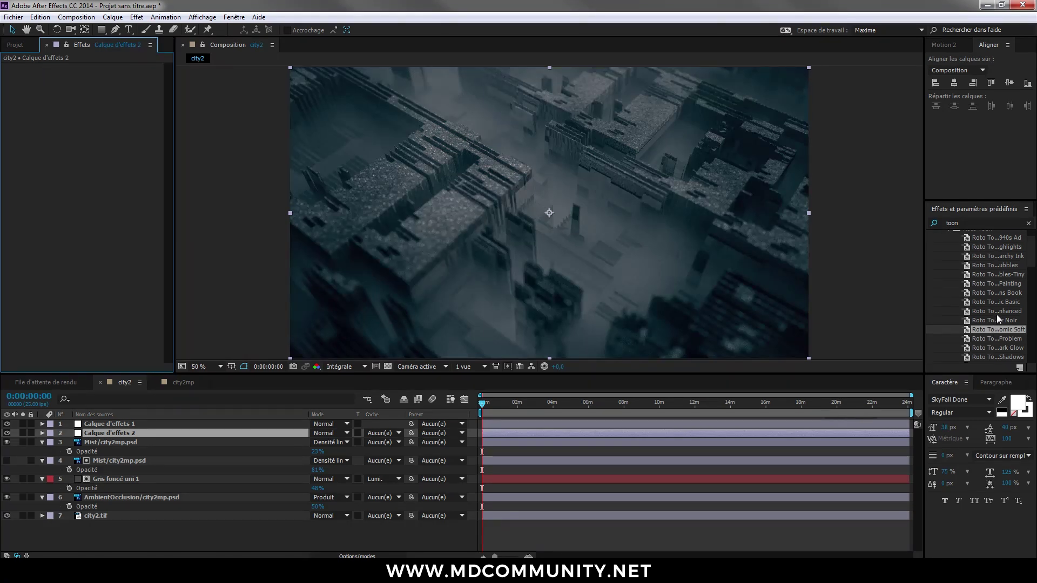
Apply the Universe ToonIt Cartoon effect to the second adjustment layer, try the Graphic Novel preset and settle on Cartoon Subtle.
scroll(1002, 294, "down", 5)
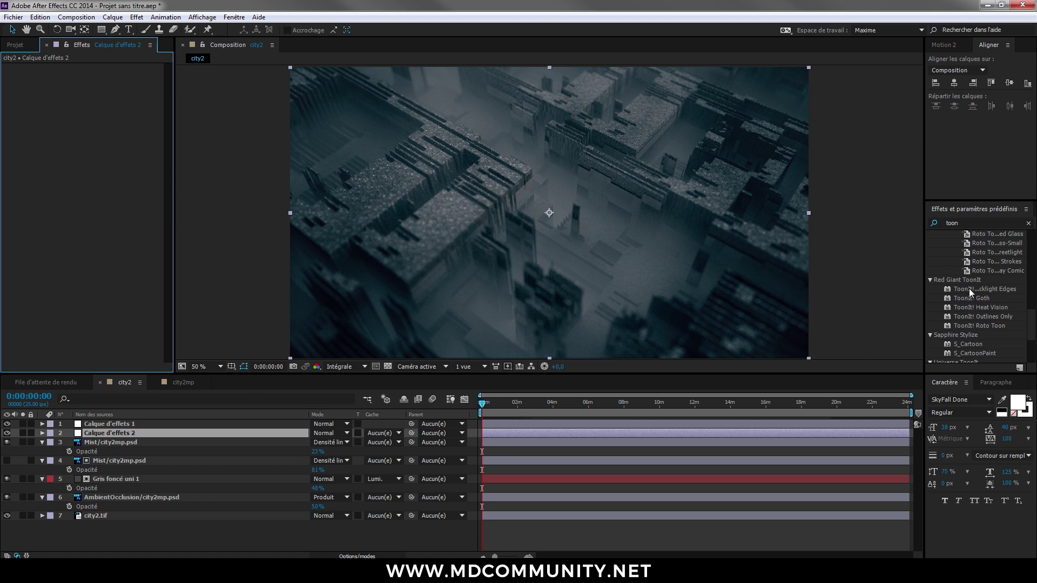
scroll(983, 308, "down", 3)
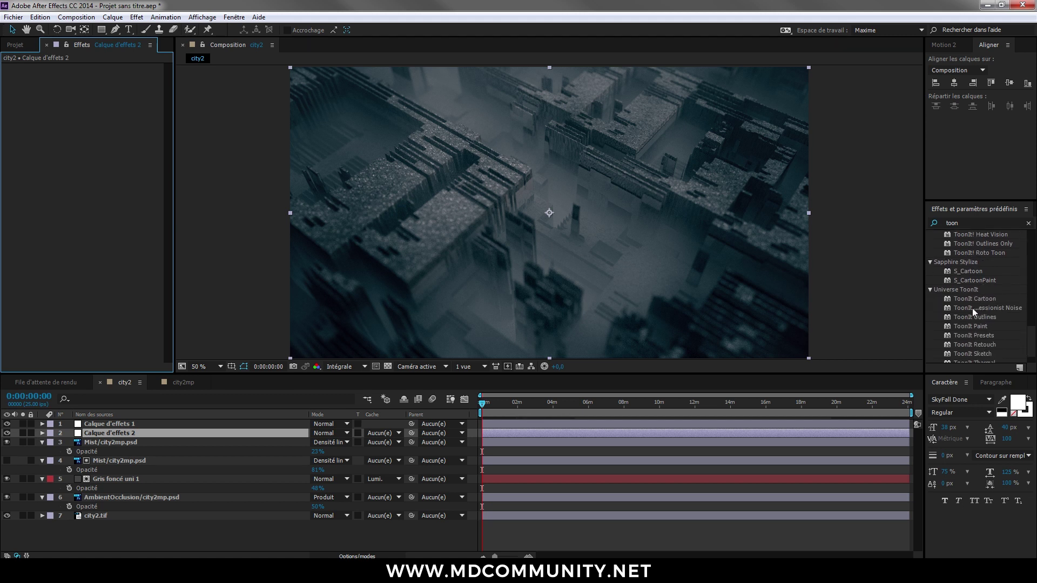
left_click_drag(972, 301, 555, 219)
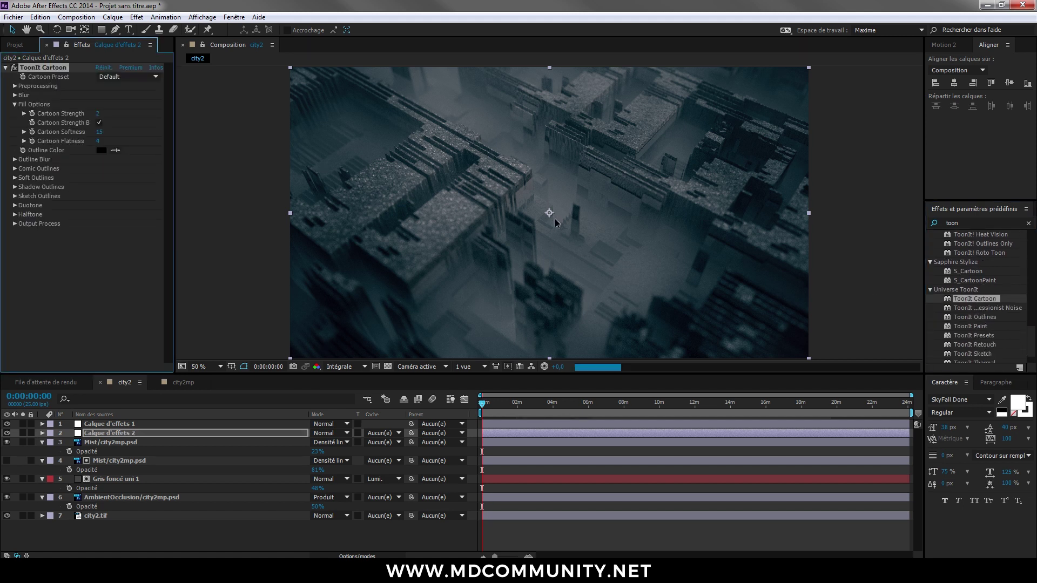
left_click(135, 76)
left_click(136, 108)
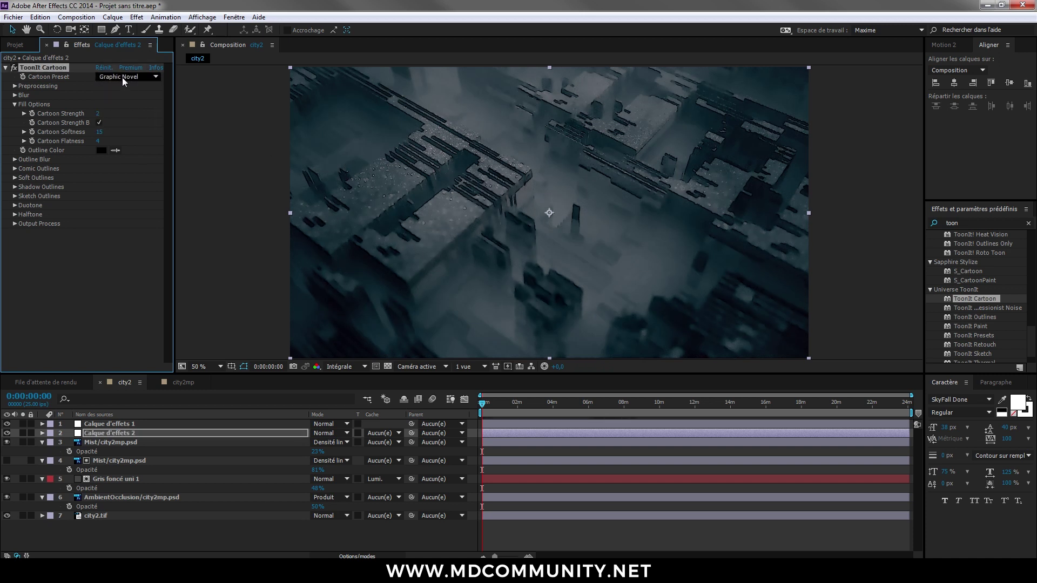
left_click(124, 76)
left_click(132, 127)
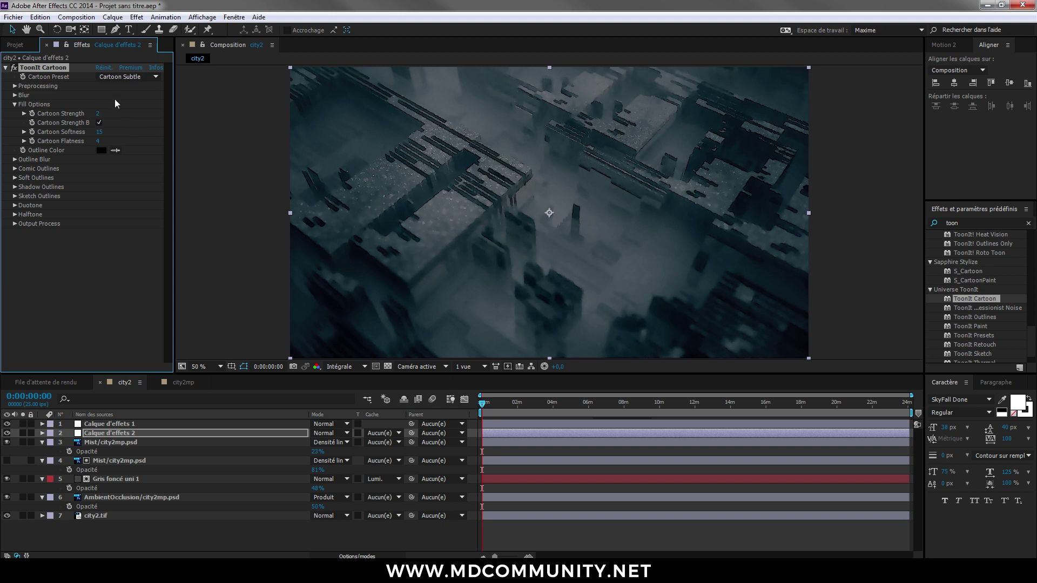
Try a Blend Opacity of 50 in the cartoon effect's Output Process settings and settle on 40.
left_click(15, 224)
left_click(105, 270)
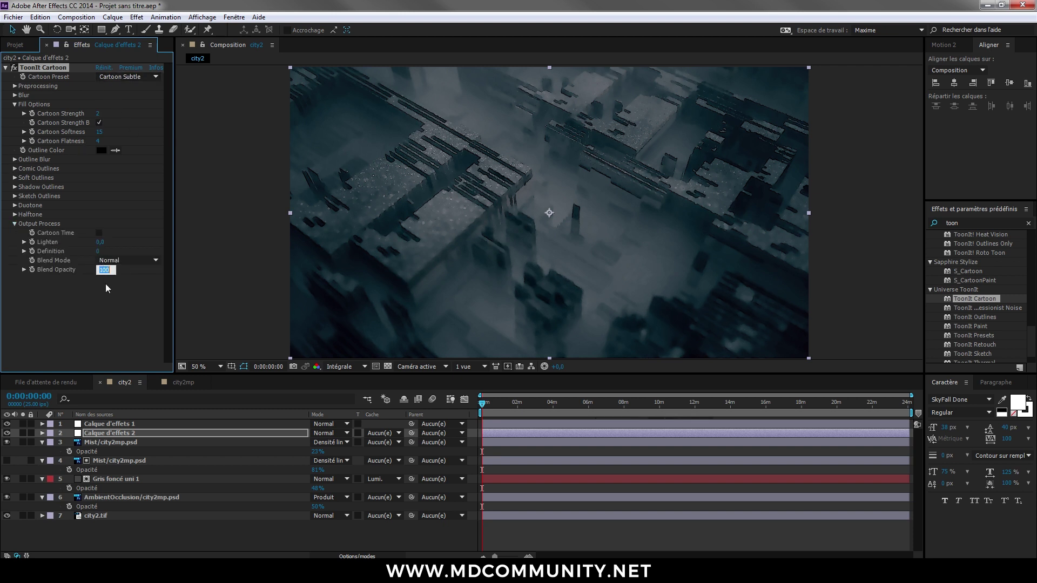
type("50")
key("Return")
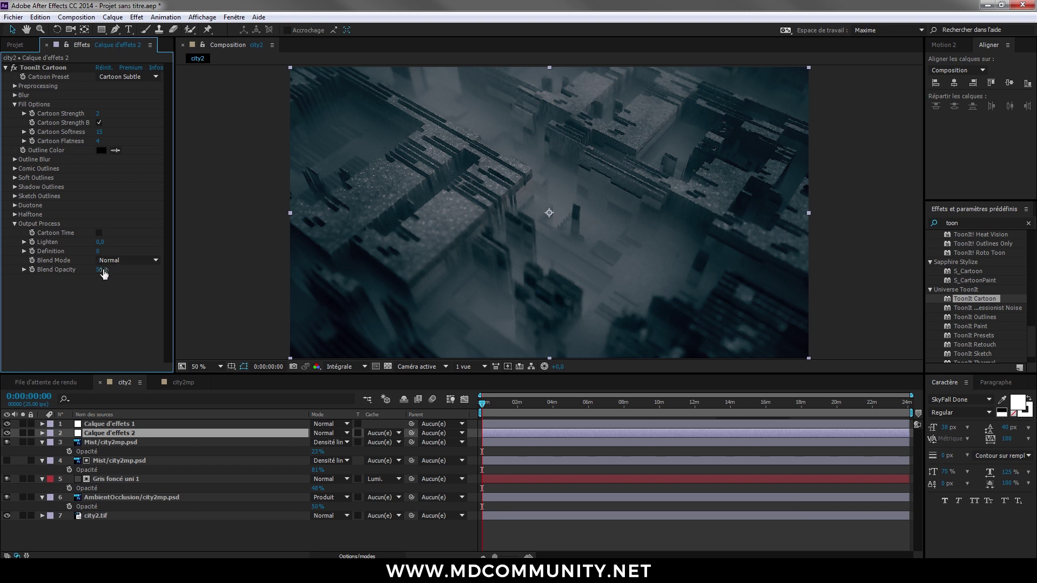
type("40")
key("Return")
Enable Halftone in the ToonIt Cartoon effect with a Halftone Opacity of 10, and deselect the adjustment layer.
left_click(15, 207)
left_click(15, 208)
left_click(16, 216)
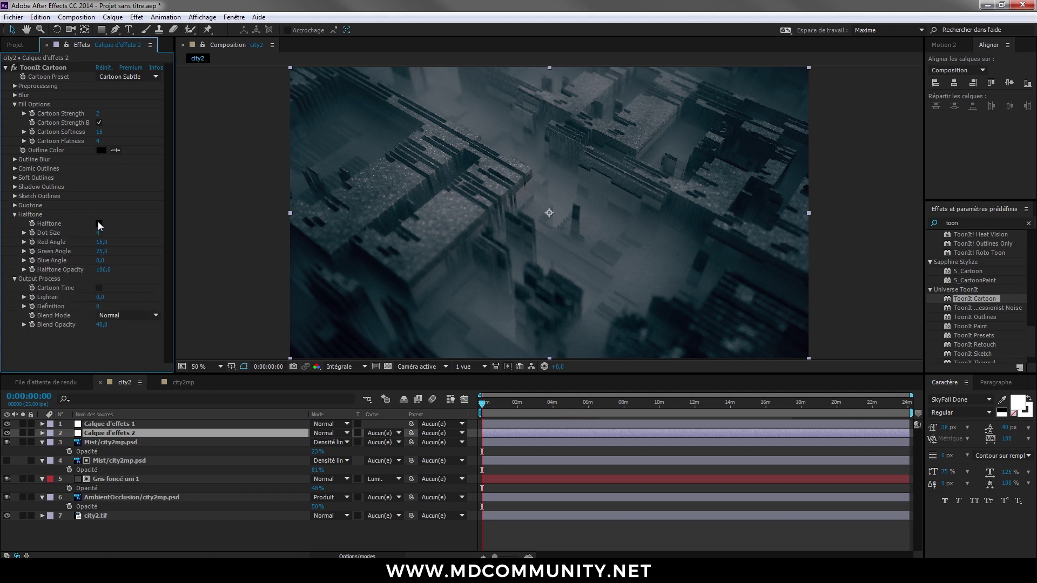
left_click(98, 222)
left_click(101, 269)
type("10")
key("Return")
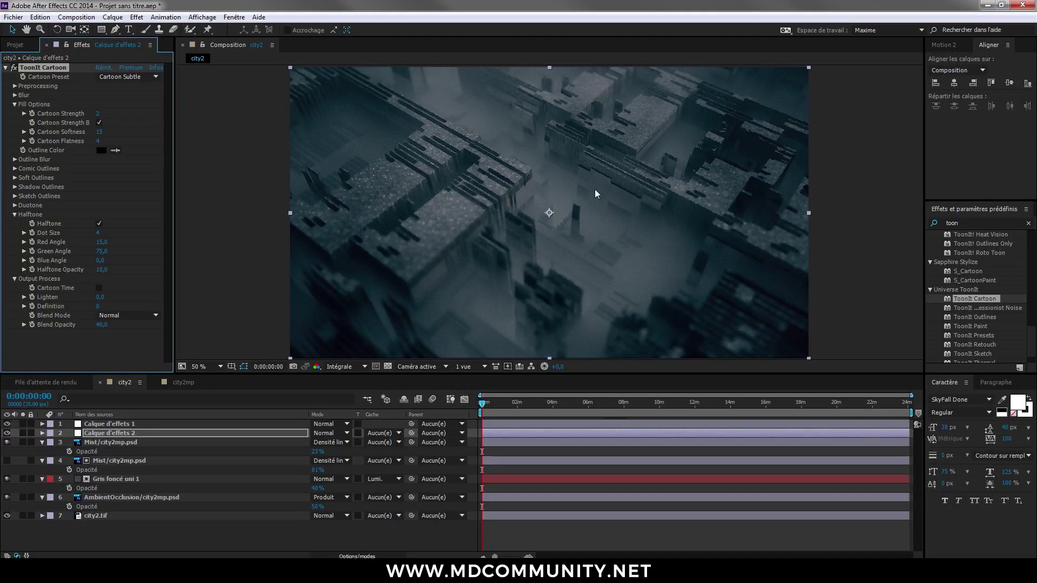
key(".")
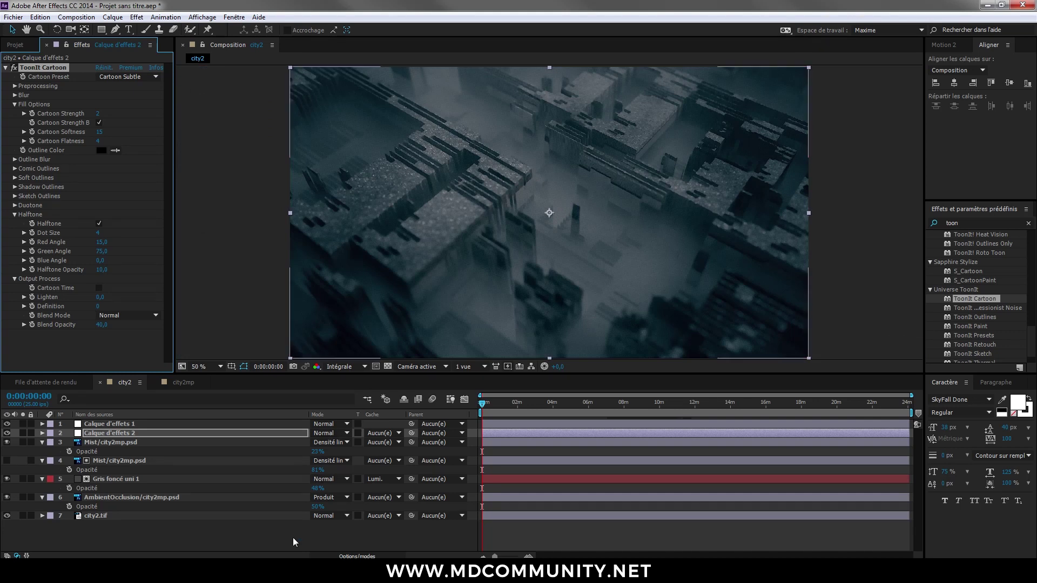
left_click(293, 537)
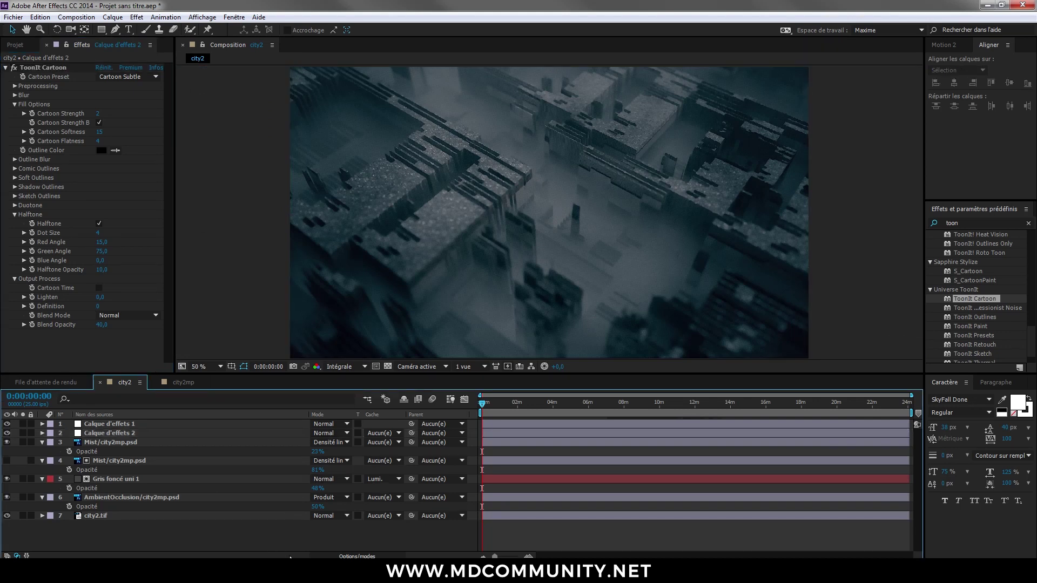